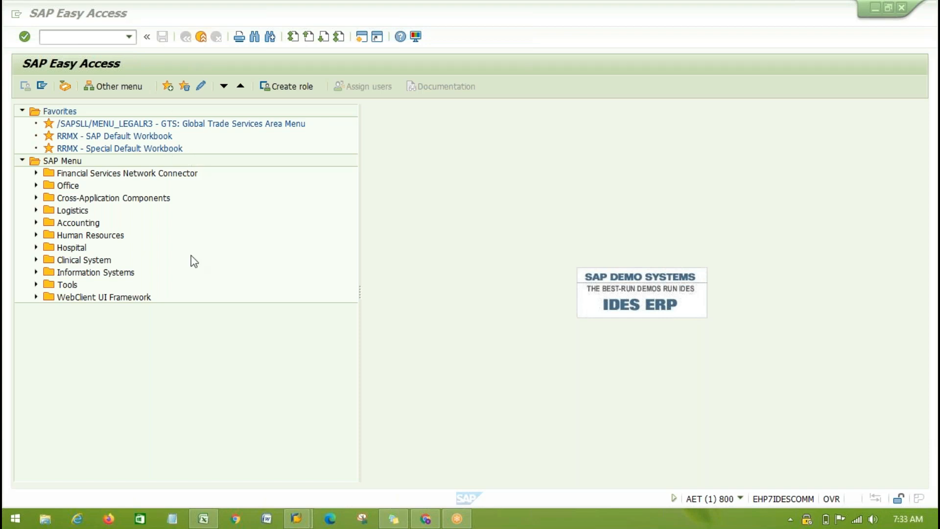
# - Try to run the transaction /sapsll/menu_legalr3 without the /n prefix
pyautogui.click(94, 37)
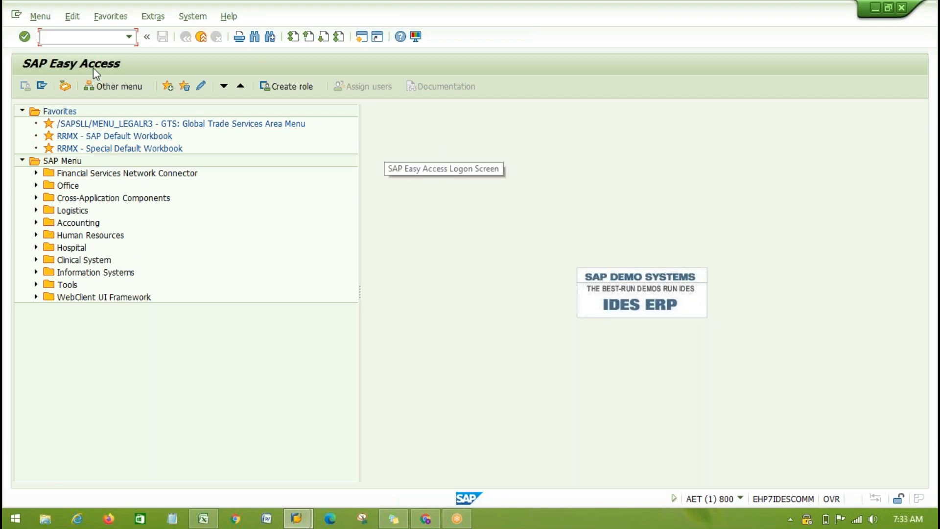
pyautogui.click(83, 36)
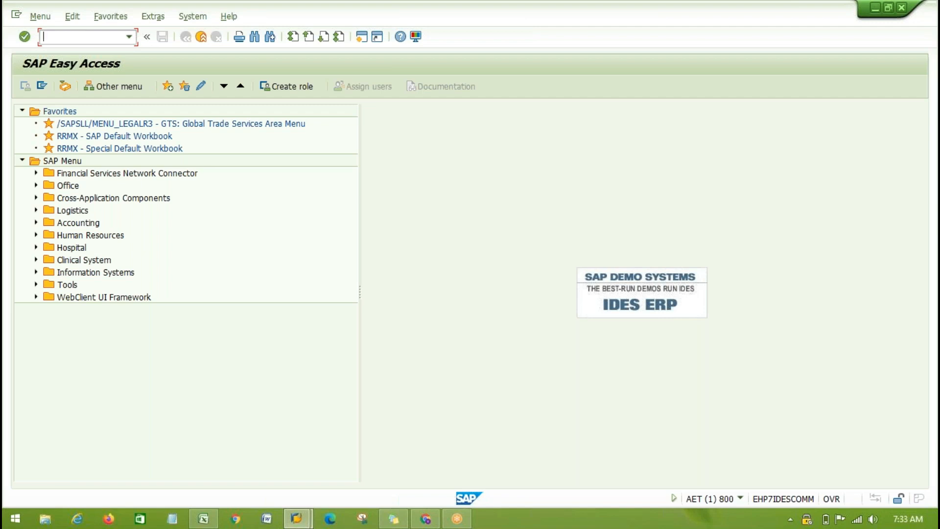
pyautogui.write('/sapsll/menu_legalr3')
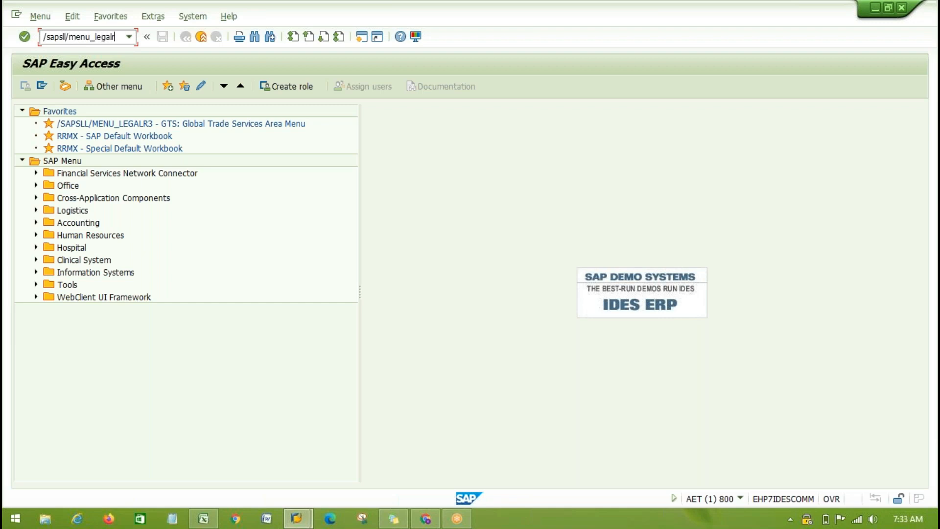
pyautogui.press('Return')
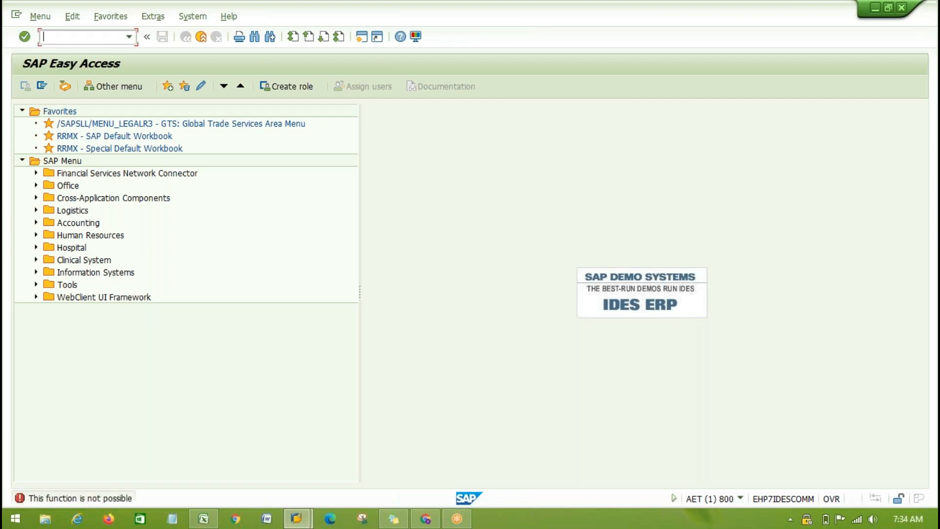
# - Run /n/sapsll/menu_legalr3 to open the Global Trade Services area menu in the ECC system
pyautogui.click(129, 37)
pyautogui.click(111, 51)
pyautogui.press('Left')
pyautogui.press('Left')
pyautogui.press('Left')
pyautogui.press('Left')
pyautogui.press('Left')
pyautogui.press('Left')
pyautogui.press('Left')
pyautogui.press('Left')
pyautogui.press('Left')
pyautogui.write('/n')
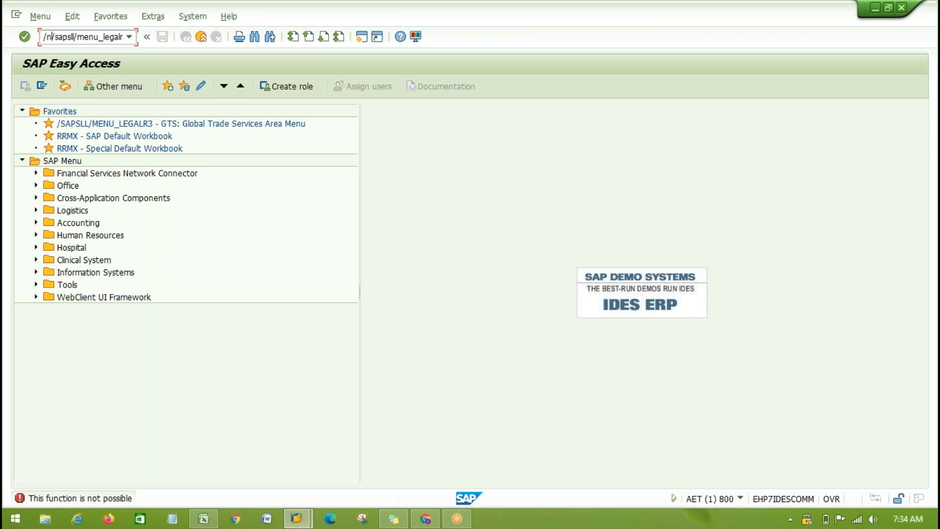
pyautogui.press('Return')
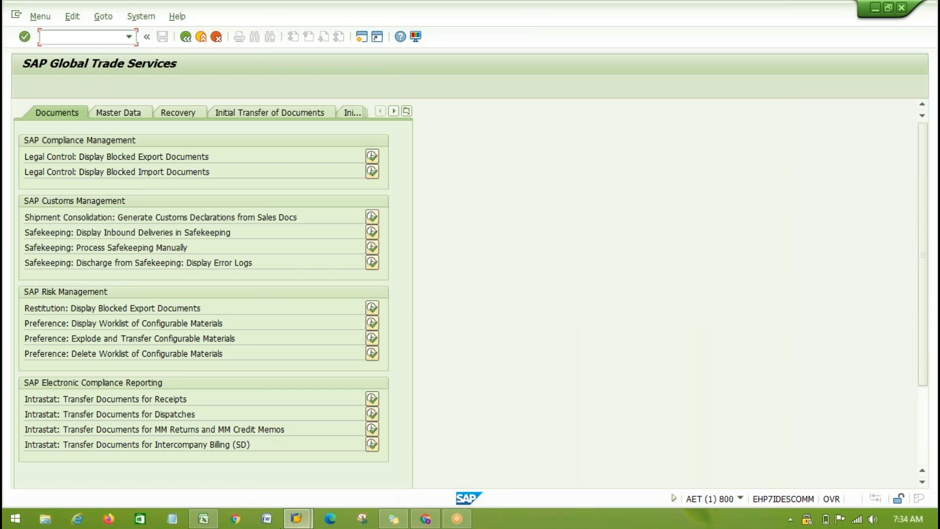
# - Switch to SAP Logon and open the GTS connection from the New System folder
pyautogui.click(299, 520)
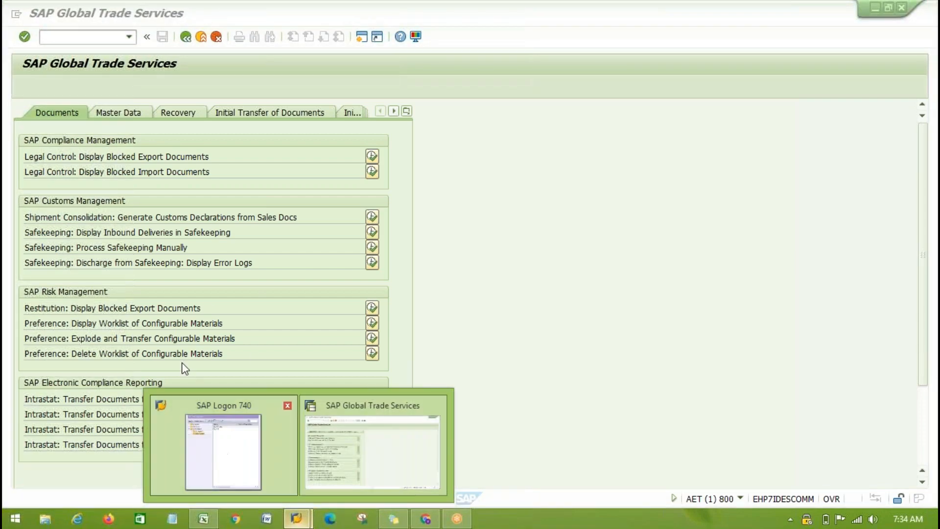
pyautogui.click(220, 443)
pyautogui.doubleClick(252, 138)
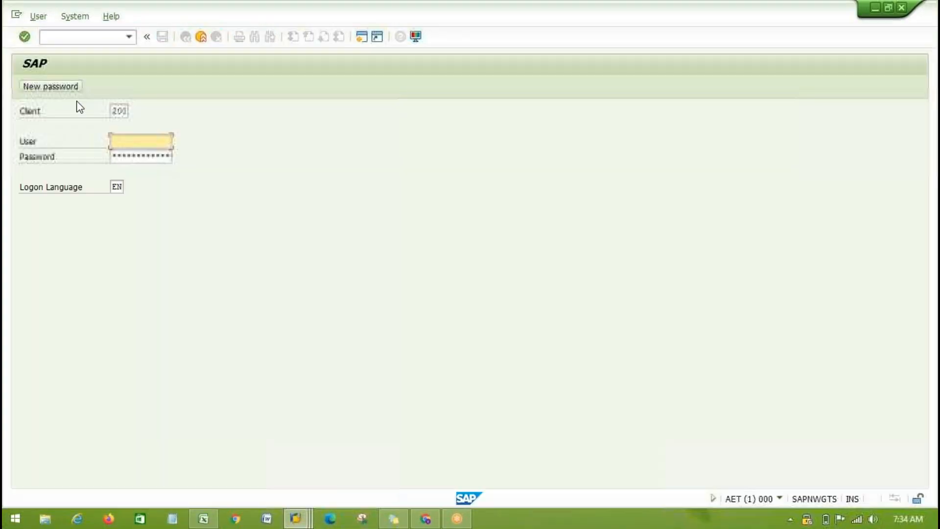
# - Log on to client 200 by choosing the saved user name and entering the account password
pyautogui.click(123, 142)
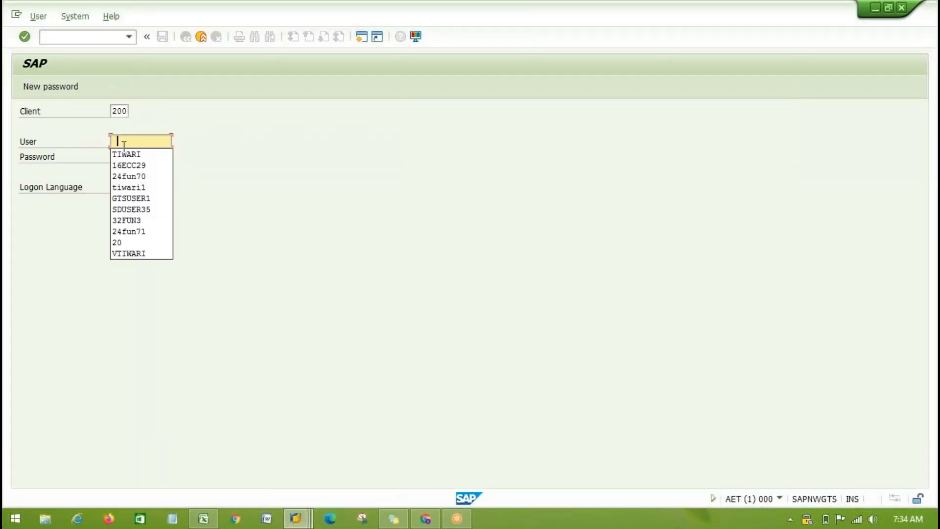
pyautogui.click(120, 155)
pyautogui.press('Tab')
pyautogui.write('********')
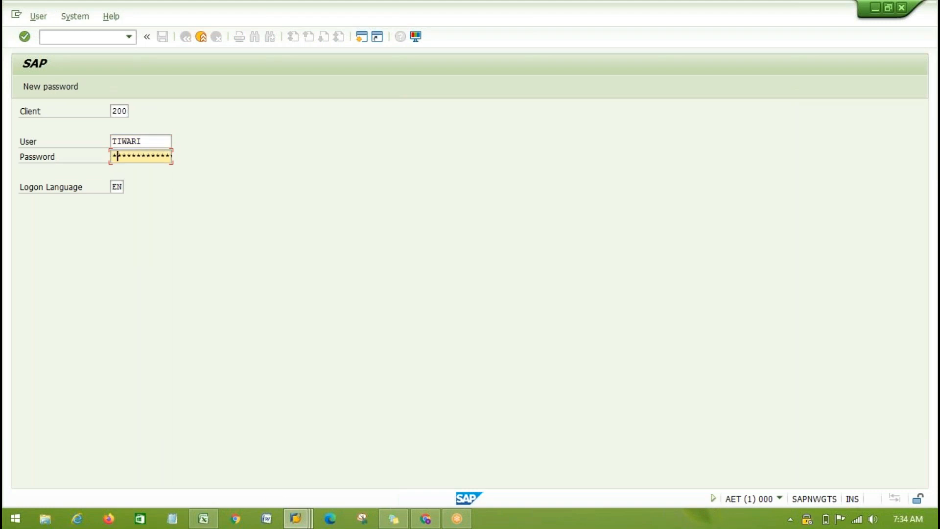
pyautogui.write('***')
pyautogui.press('Return')
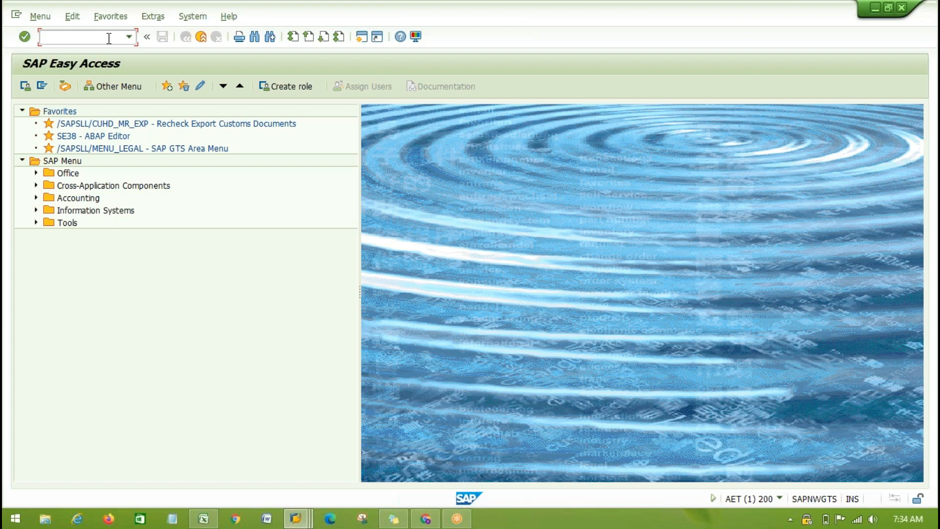
# - Run /n/sapsll/menu_legal to open the Global Trade Services area menu in the GTS system
pyautogui.write('/N/')
pyautogui.click(129, 37)
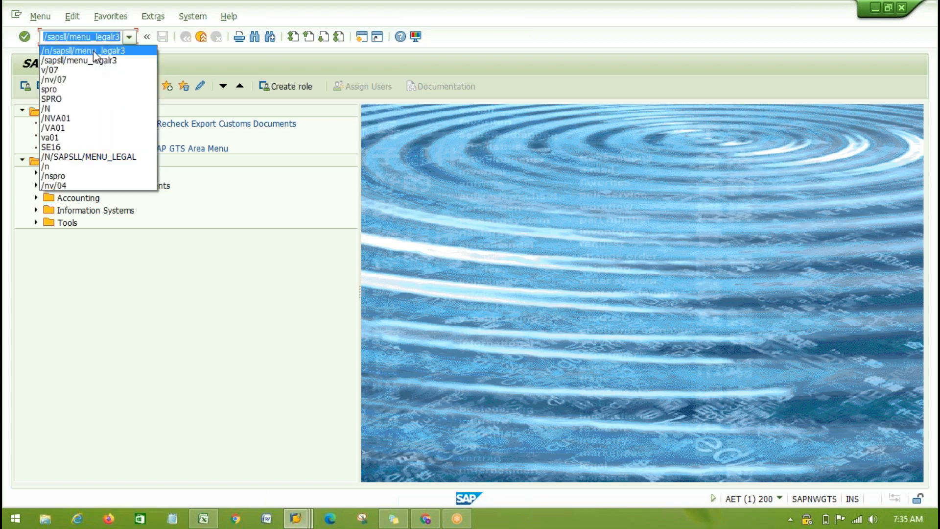
pyautogui.click(93, 51)
pyautogui.press('Return')
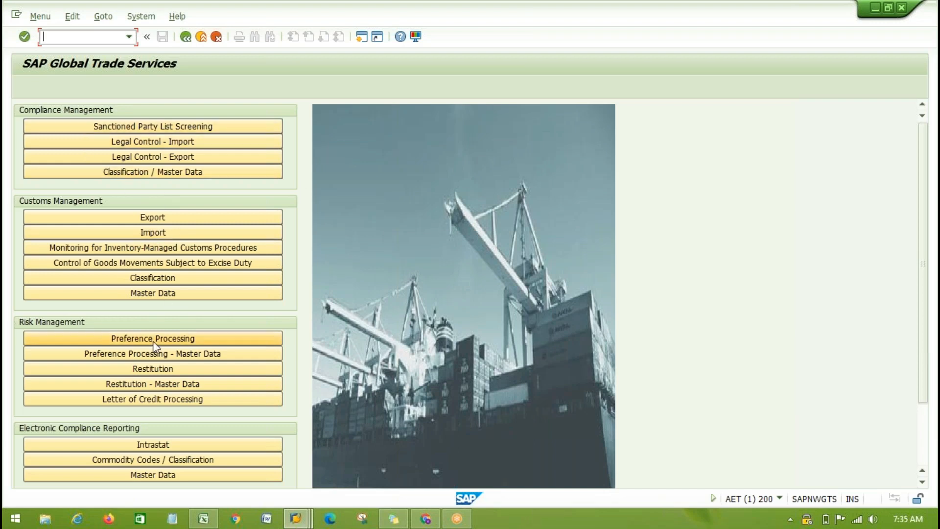
# - Review the ECC/S4 and GTS area menu transaction codes on Sheet2 of the Excel workbook Book1, and return to the ECC area menu
pyautogui.hotkey('alt', 'Tab')
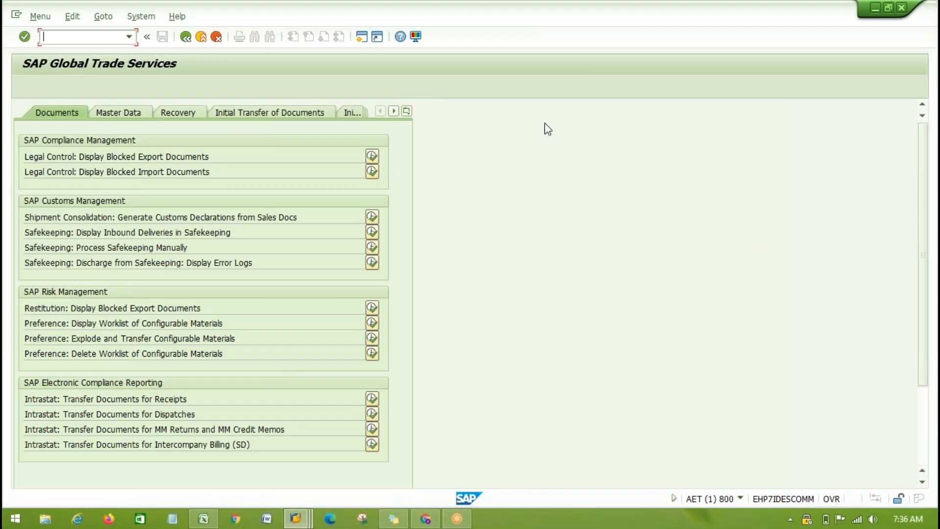
pyautogui.hotkey('alt', 'Tab')
pyautogui.hotkey('alt', 'Tab')
pyautogui.hotkey('alt', 'Tab')
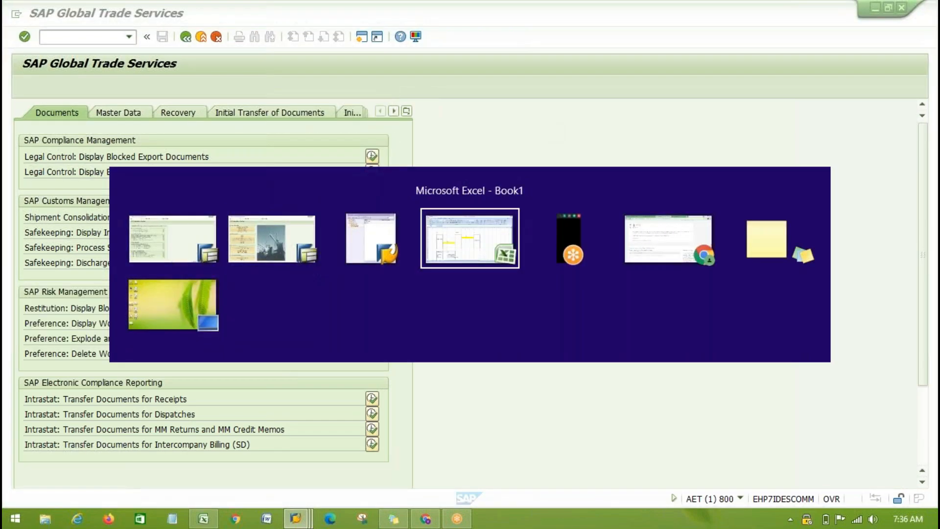
pyautogui.scroll(-5, 523, 282)
pyautogui.moveTo(78, 293); pyautogui.dragTo(264, 322)
pyautogui.click(401, 374)
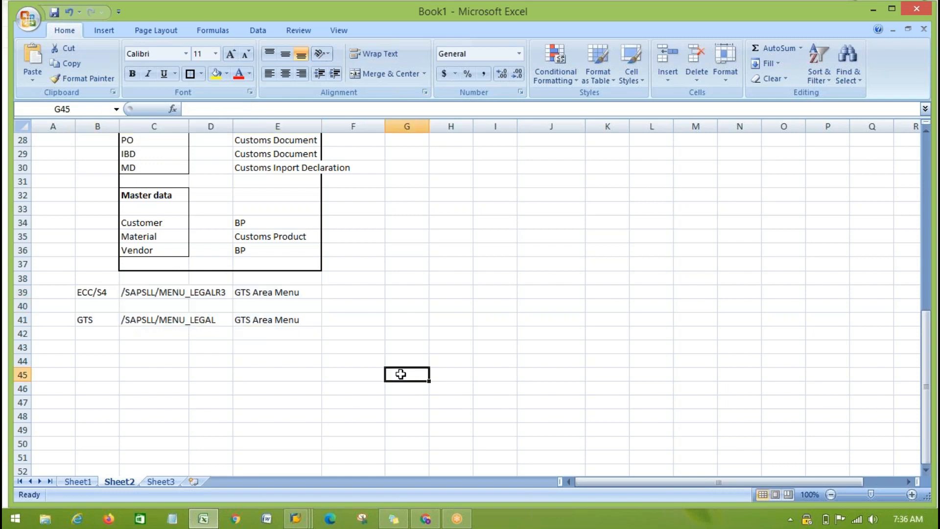
pyautogui.hotkey('alt', 'Tab')
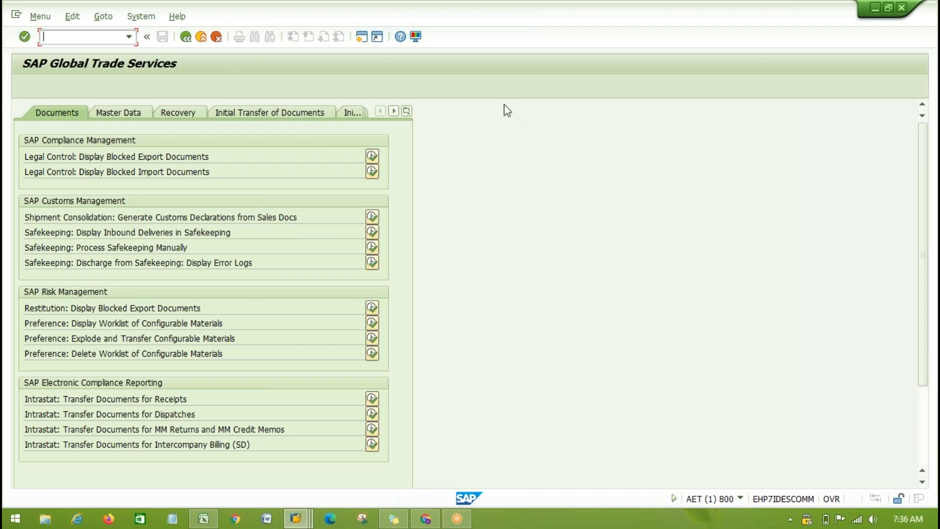
# - Show the Basic Settings section of the area menu and examine the System Connection to SAP GTS activities
pyautogui.click(408, 112)
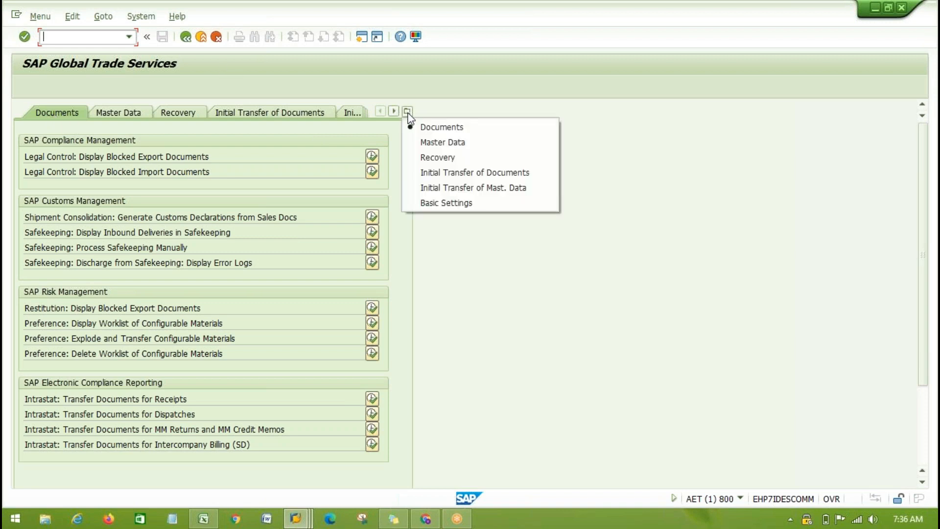
pyautogui.click(454, 208)
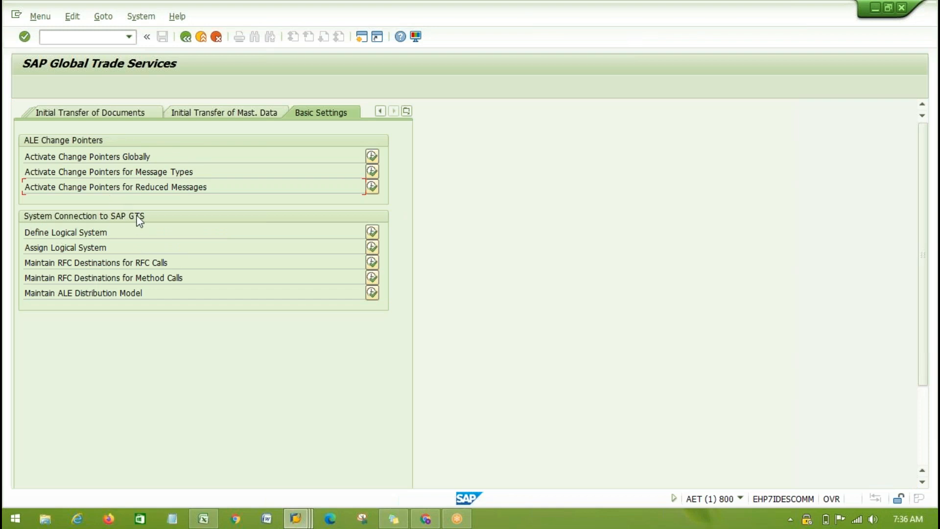
pyautogui.moveTo(31, 232); pyautogui.dragTo(216, 318)
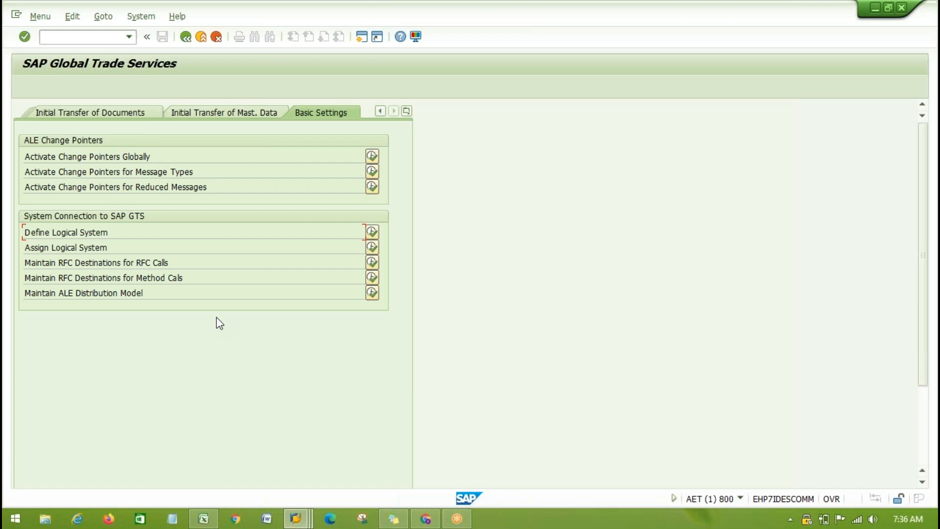
# - Restart the area menu with /n/sapsll/menu_legalr3 and open its Basic Settings section
pyautogui.click(128, 37)
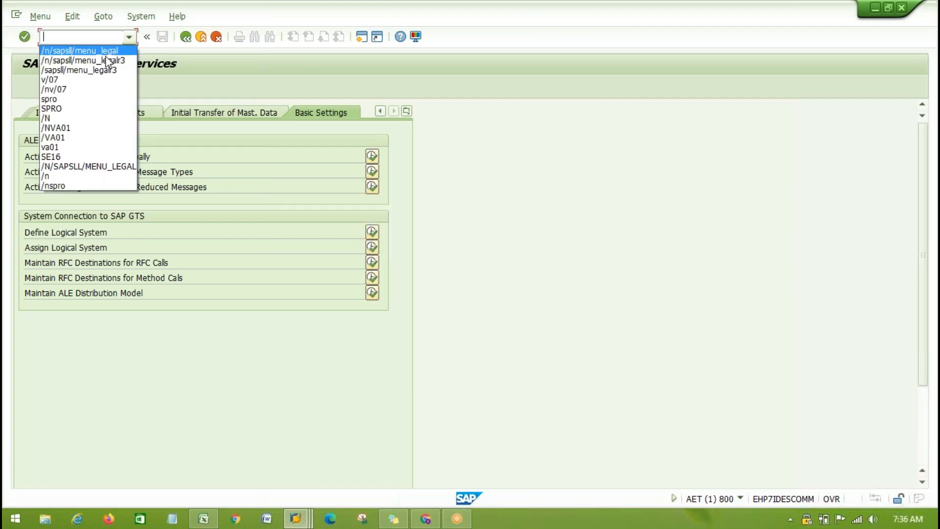
pyautogui.click(106, 61)
pyautogui.press('Return')
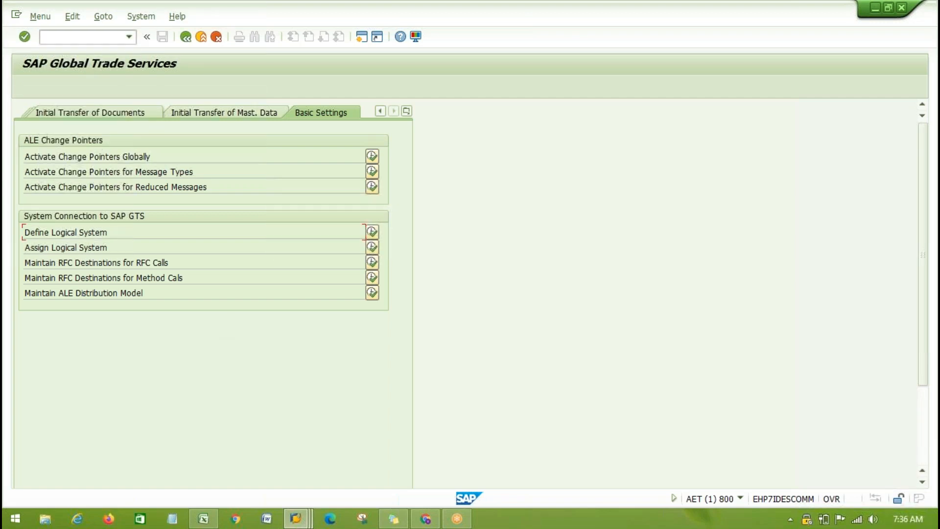
pyautogui.click(407, 111)
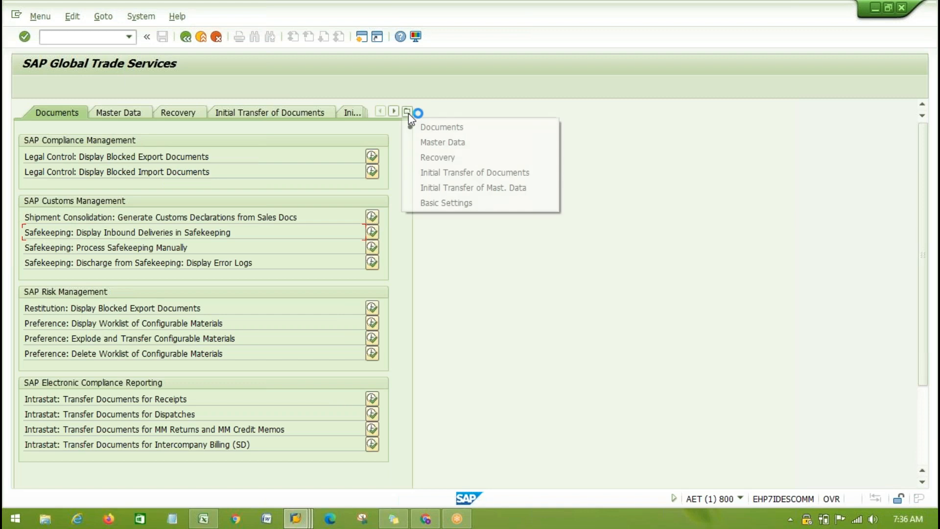
pyautogui.click(447, 203)
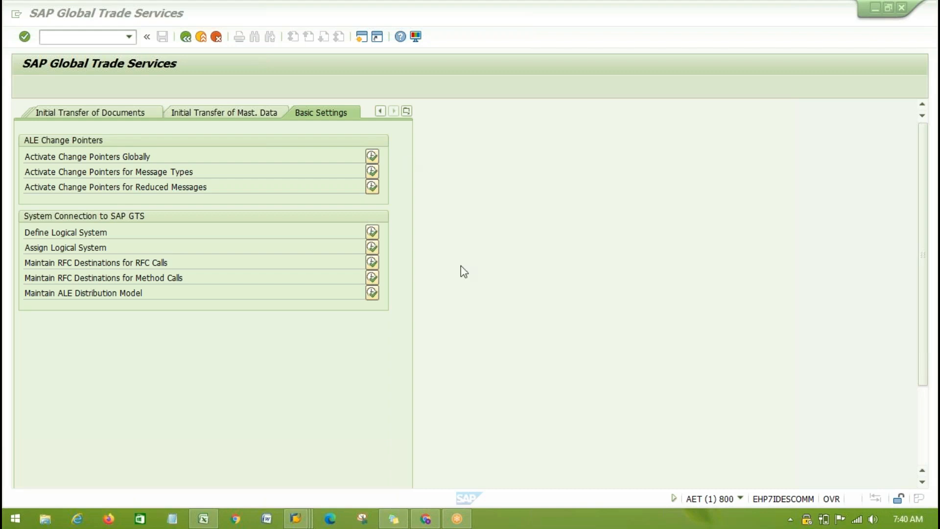
# - Open the Define Logical System activity, accepting the cross-client notice, and start new entries in the Logical Systems table
pyautogui.click(487, 285)
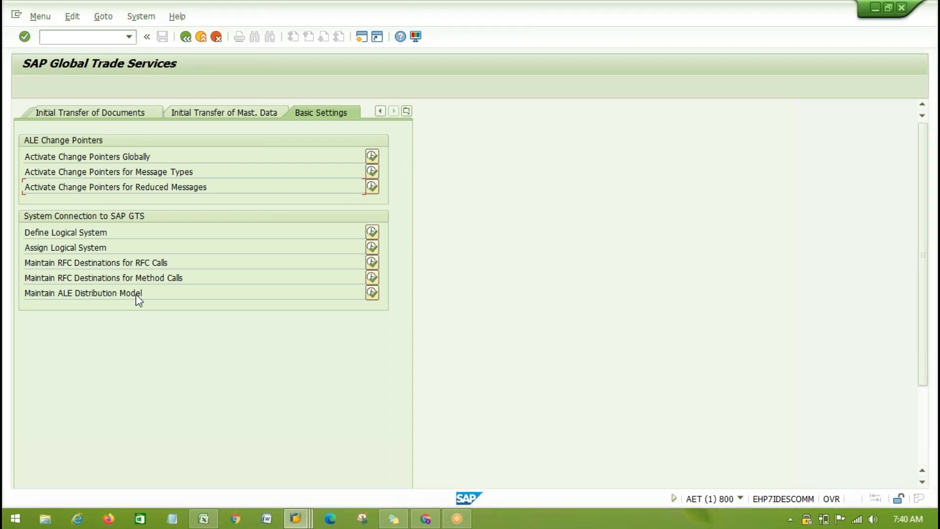
pyautogui.click(25, 231)
pyautogui.moveTo(30, 233); pyautogui.dragTo(138, 231)
pyautogui.click(139, 230)
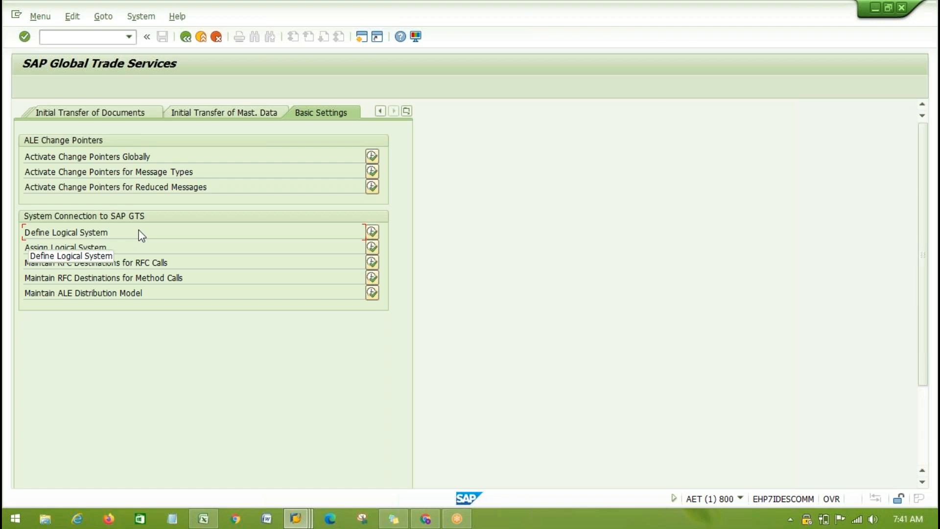
pyautogui.click(371, 237)
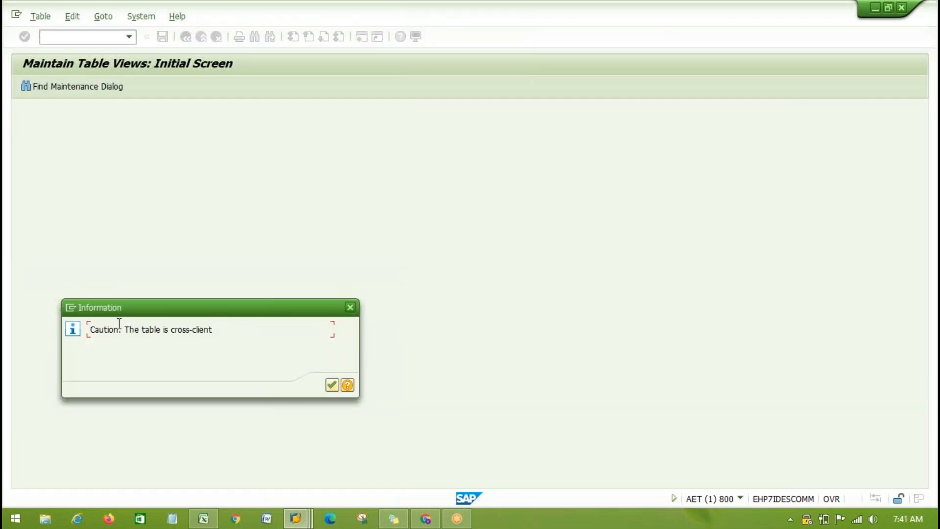
pyautogui.click(332, 385)
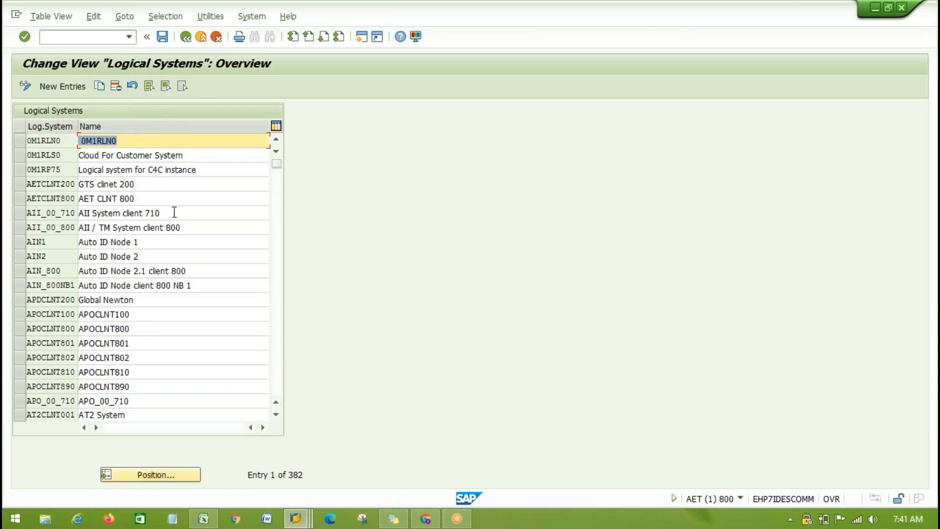
pyautogui.click(65, 88)
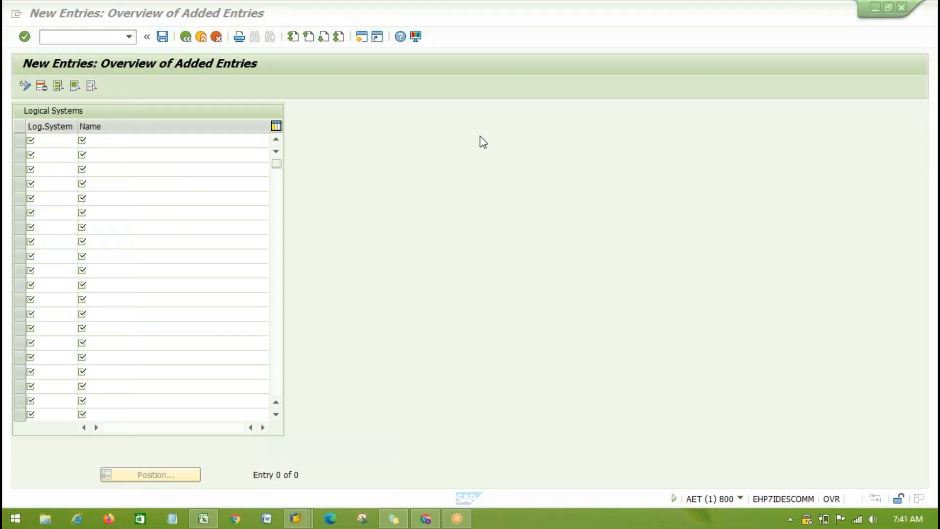
# - In Excel, enter the naming pattern "System name<CLNT>Client number" in cell C44 of Sheet2, and return to the new logical system entries in SAP
pyautogui.click(203, 519)
pyautogui.scroll(-1, 314, 356)
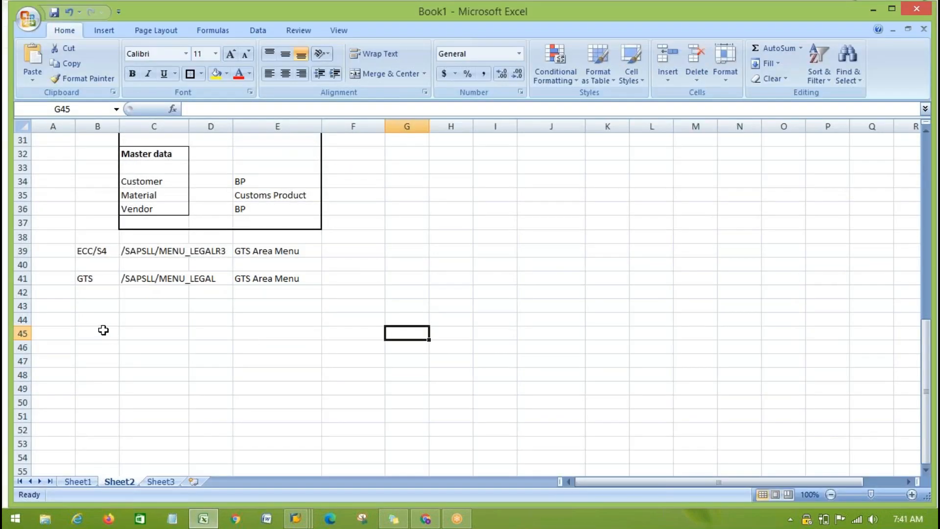
pyautogui.click(133, 319)
pyautogui.write('System name')
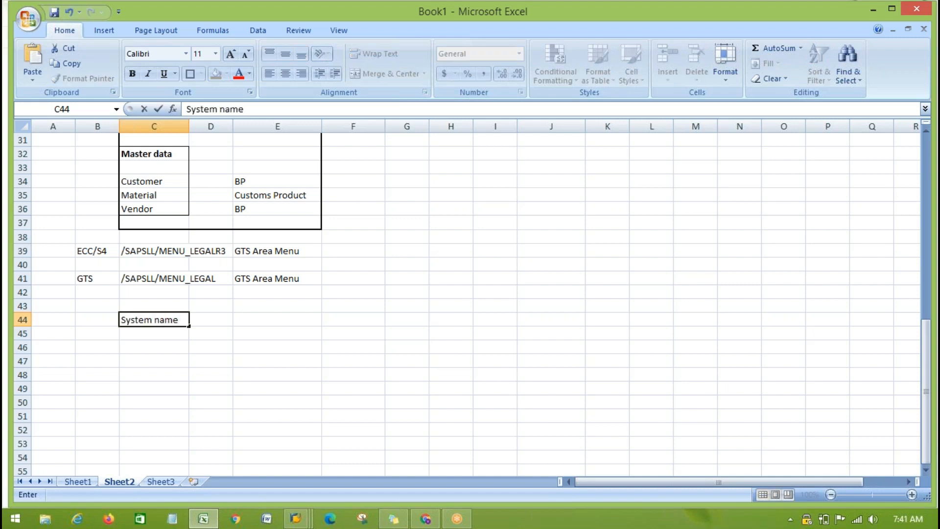
pyautogui.write('<CLNT>Client number')
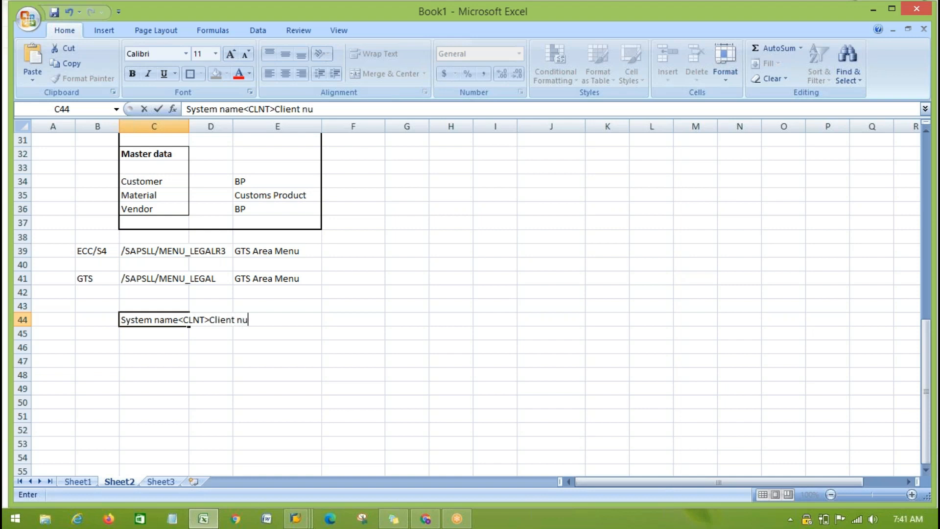
pyautogui.click(162, 401)
pyautogui.click(139, 321)
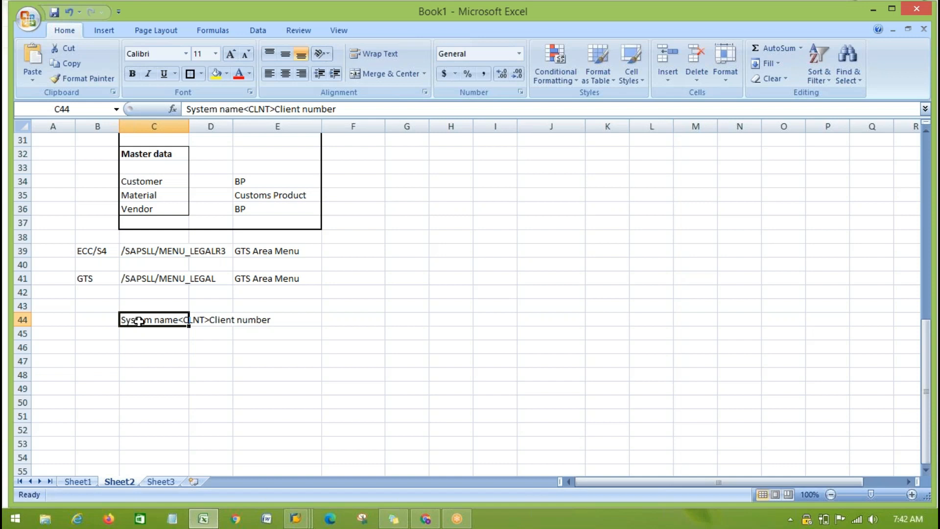
pyautogui.hotkey('alt', 'Tab')
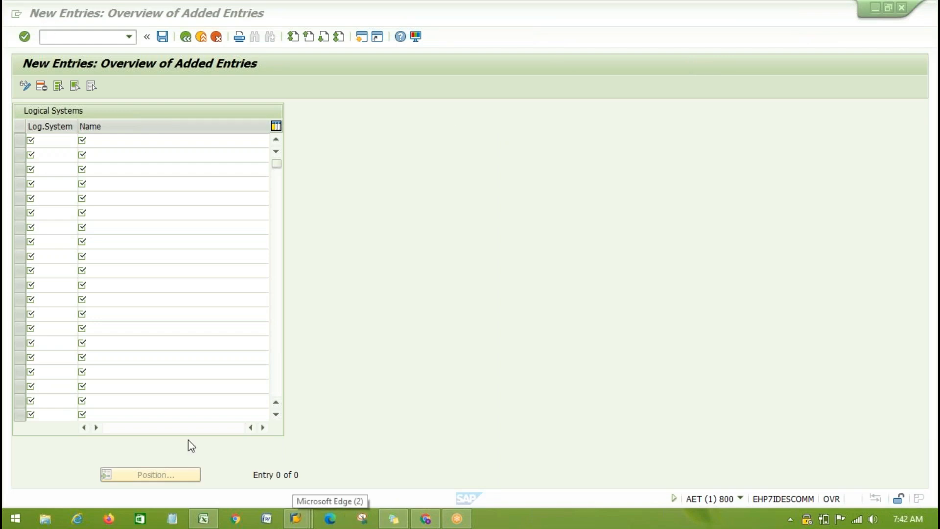
pyautogui.click(295, 518)
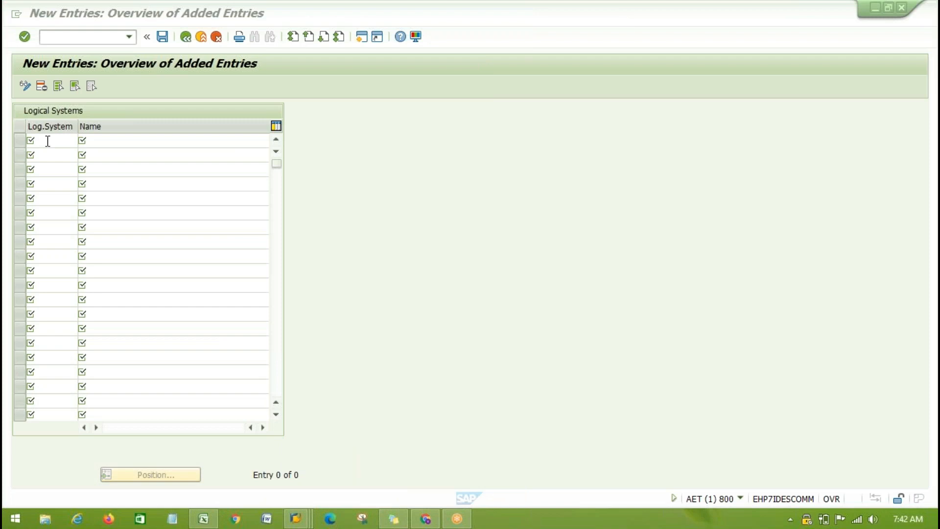
# - Show the current session's status details to read its system name and client number
pyautogui.click(47, 141)
pyautogui.click(666, 17)
pyautogui.click(39, 138)
pyautogui.click(40, 139)
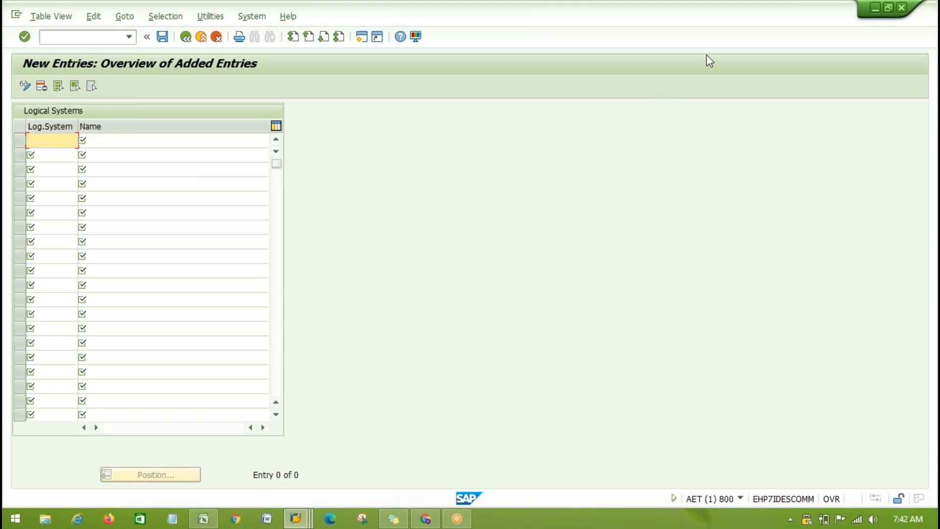
pyautogui.click(695, 53)
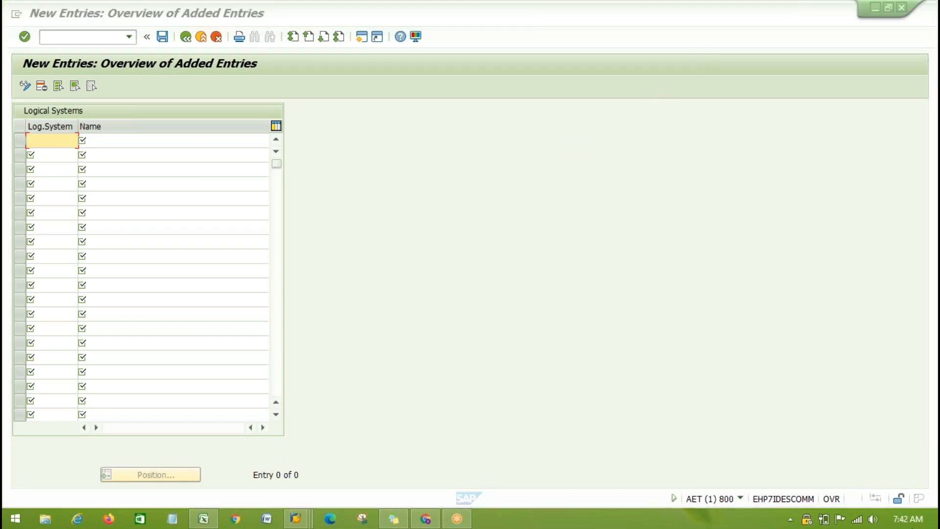
pyautogui.click(740, 498)
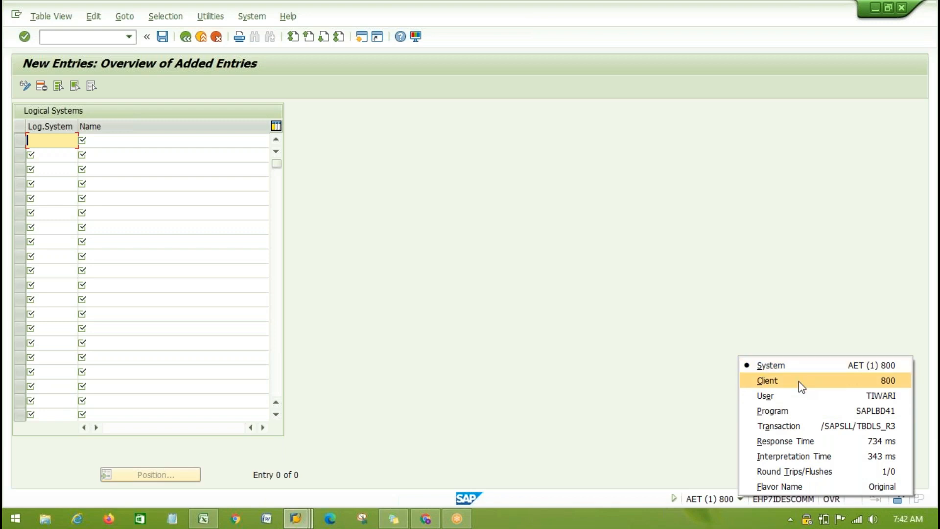
# - Enter AETCLNT800 as the logical system in the first row of the new entries
pyautogui.click(43, 140)
pyautogui.write('AET')
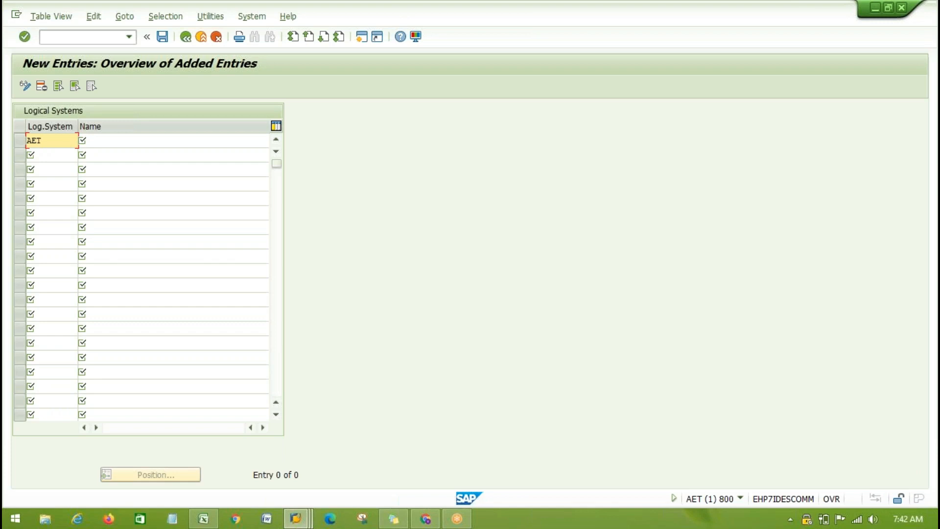
pyautogui.write('CLNT800')
pyautogui.press('Tab')
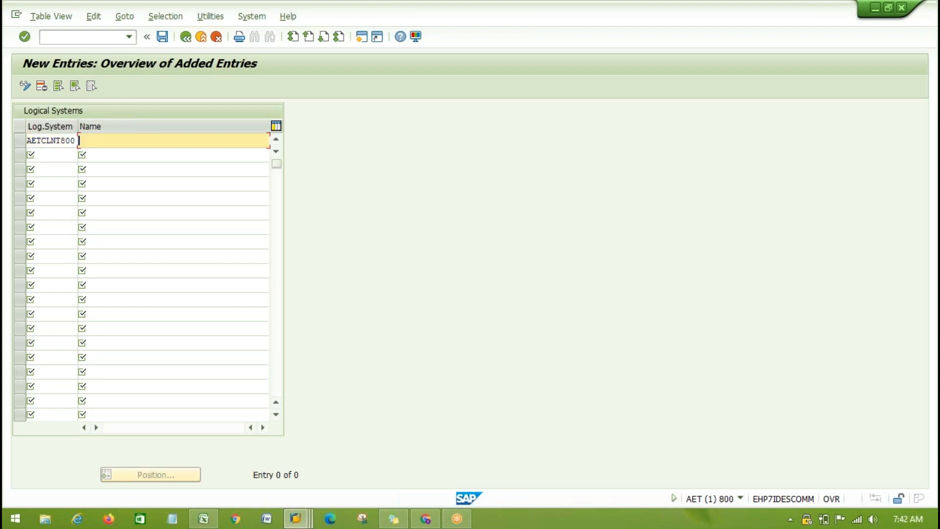
pyautogui.click(42, 140)
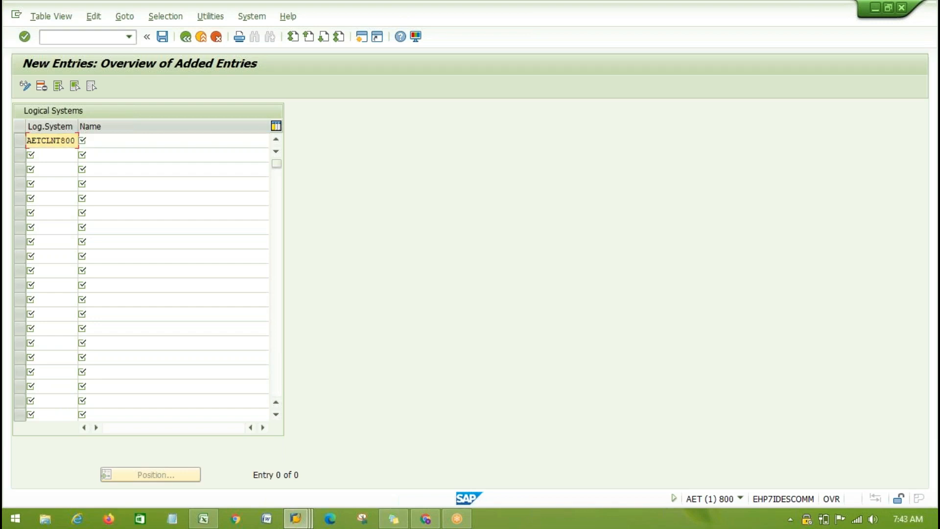
# - Enter AETCLNT200 as the logical system in the second row of the new entries
pyautogui.click(47, 153)
pyautogui.write('A')
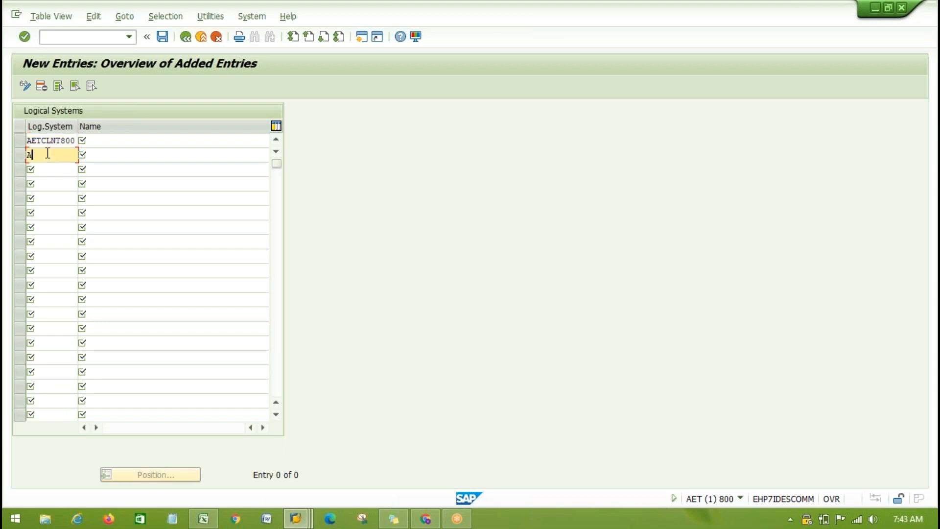
pyautogui.write('ETCLNT200')
pyautogui.click(109, 156)
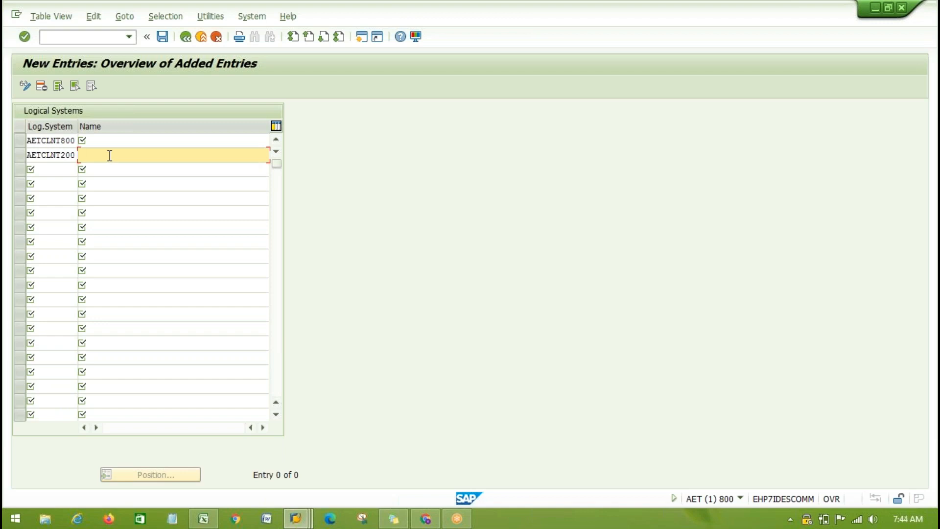
pyautogui.press('Up')
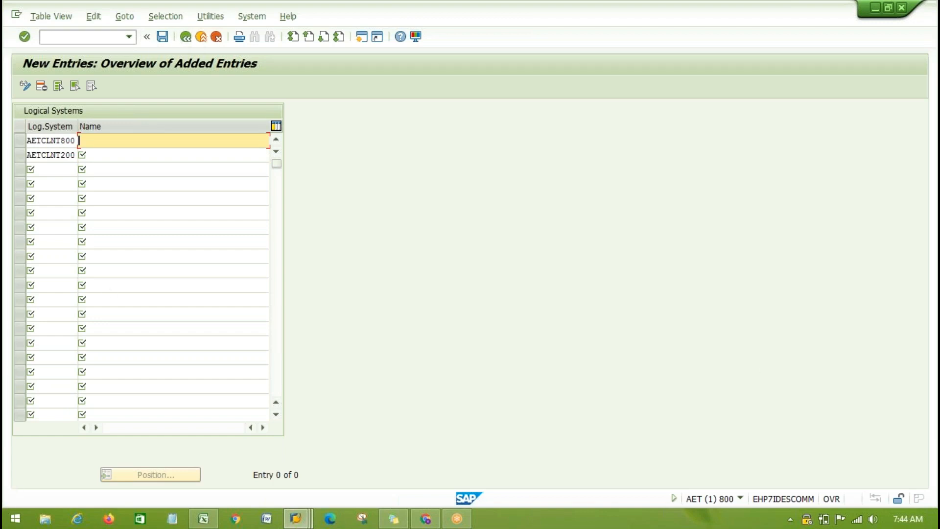
pyautogui.click(114, 316)
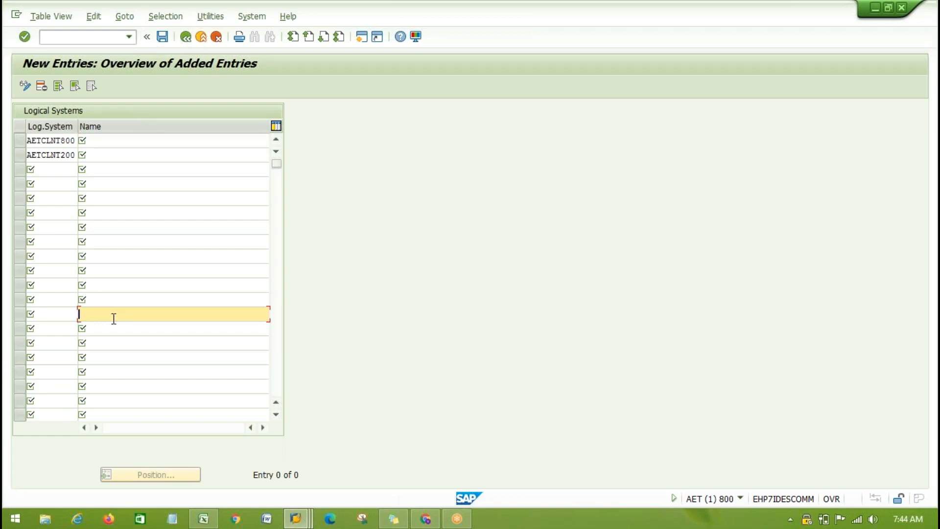
pyautogui.click(44, 139)
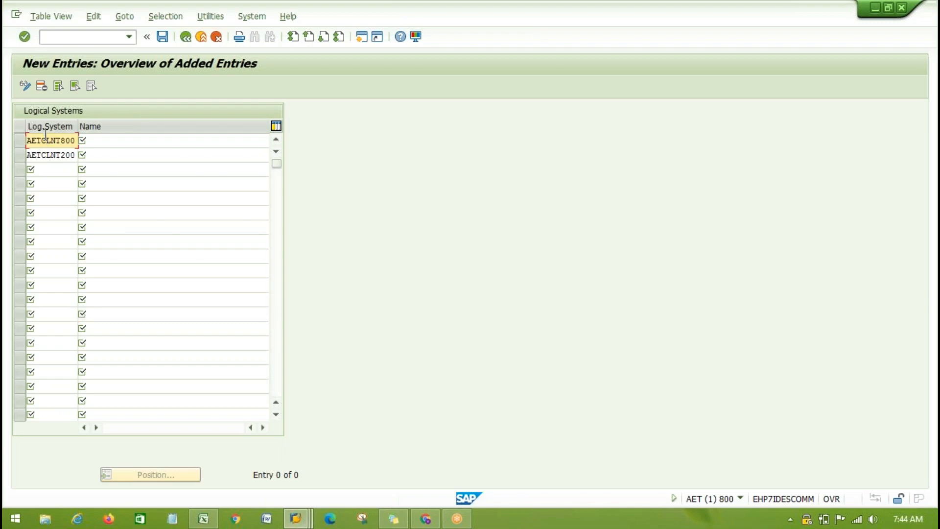
# - Switch to Sheet2 of the Book1 workbook in Excel
pyautogui.click(203, 518)
pyautogui.scroll(6, 551, 369)
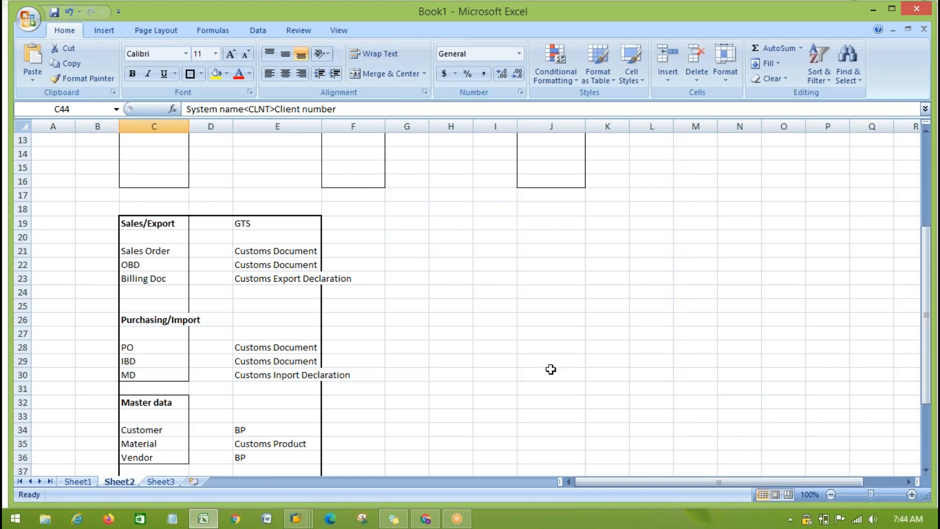
# - Enter the system landscape headings Dev, Qas and Prd in cells J20, K20 and L20
pyautogui.click(539, 240)
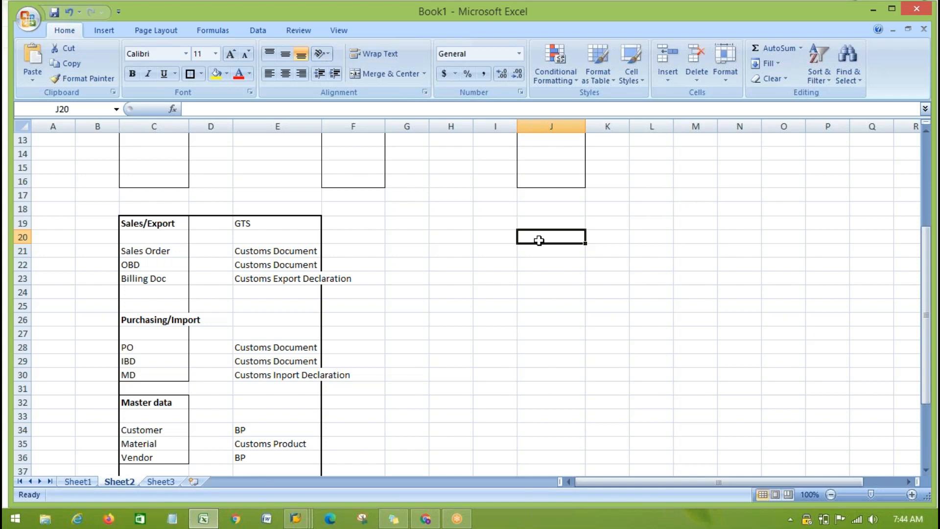
pyautogui.write('D')
pyautogui.press('Tab')
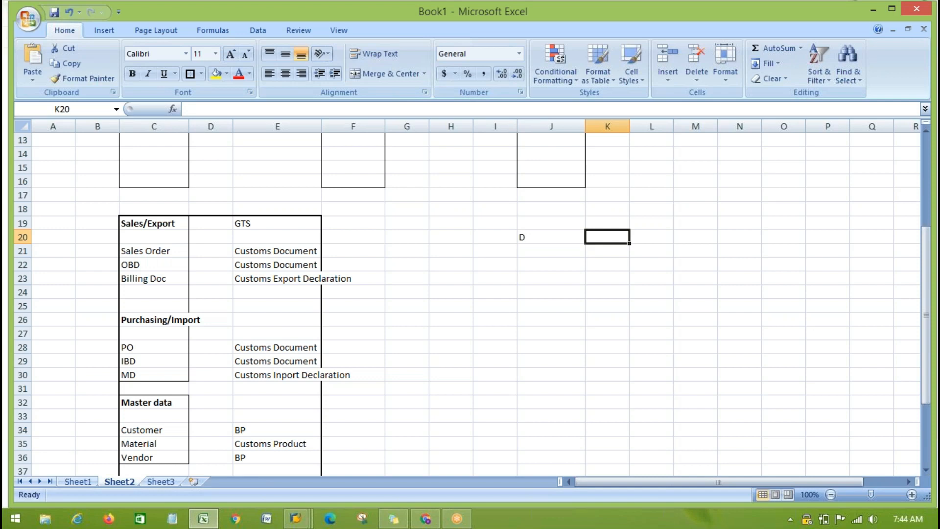
pyautogui.press('Left')
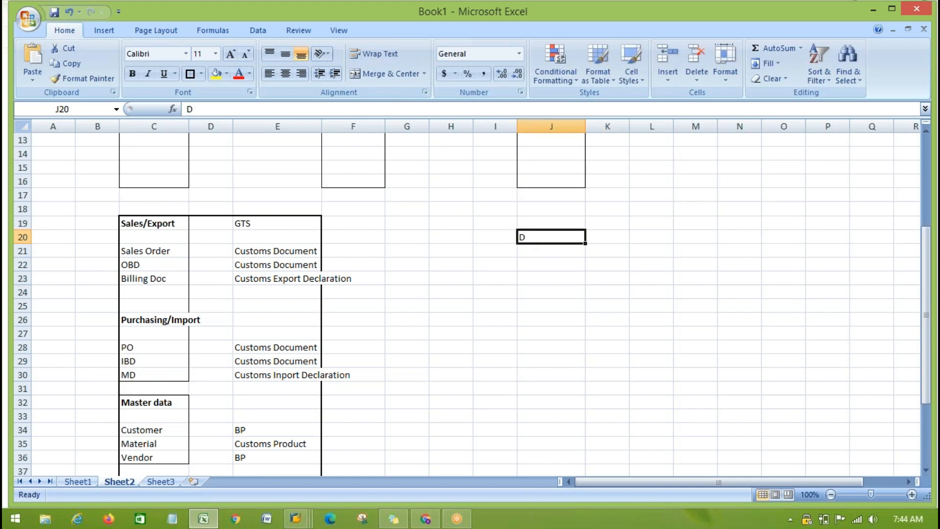
pyautogui.press('F2')
pyautogui.write('ev')
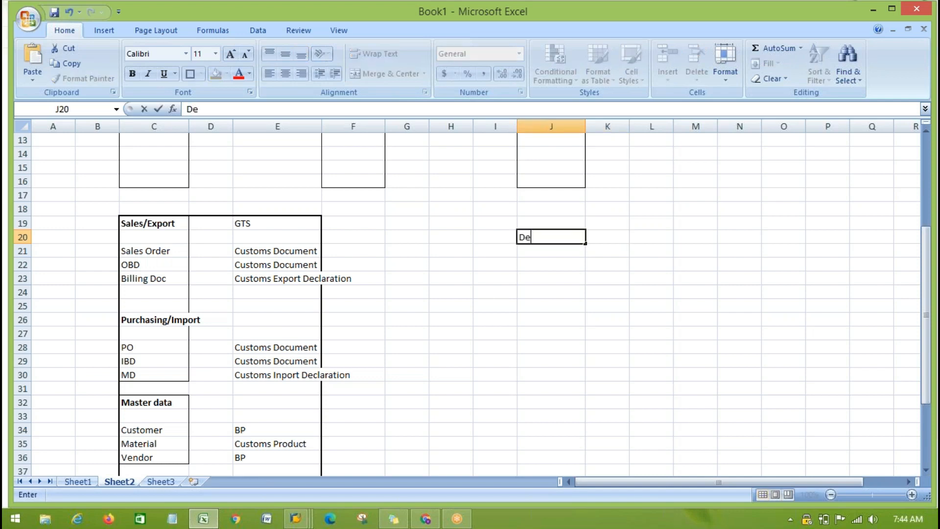
pyautogui.press('Tab')
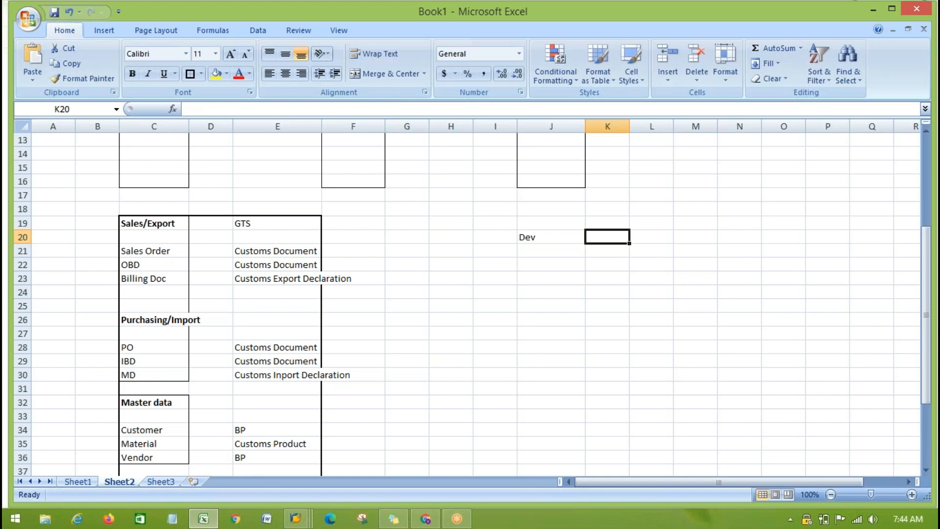
pyautogui.write('Qas')
pyautogui.press('Tab')
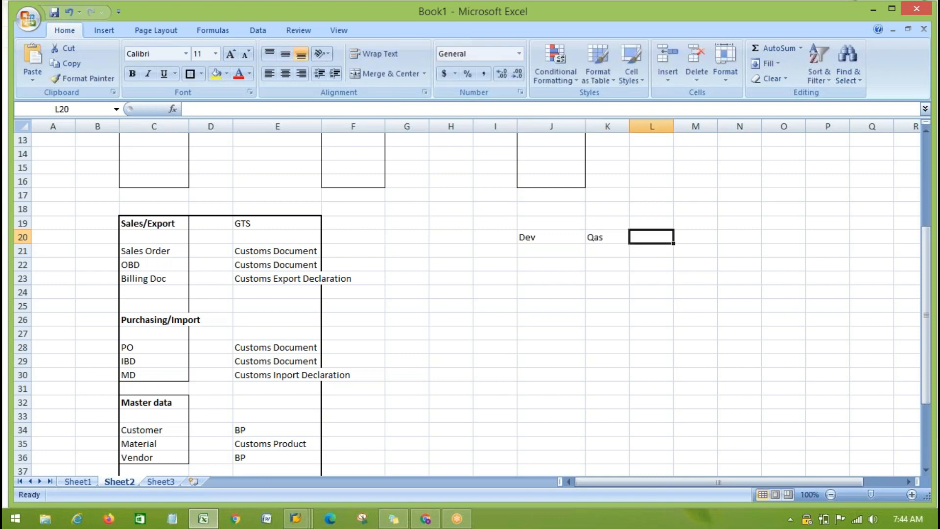
pyautogui.write('Prd')
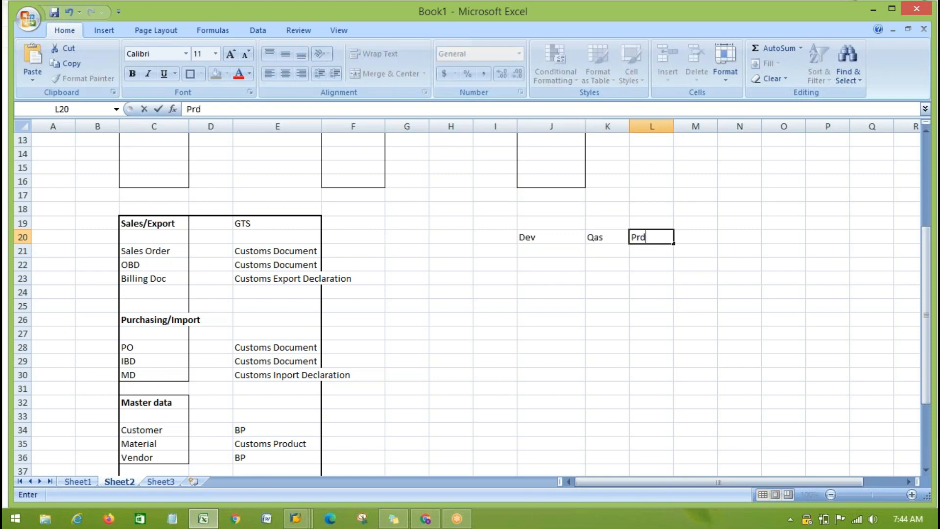
# - Fill cells J22 to M22 with the system entries DR1/100, DR1/120, QR1 and PR1
pyautogui.click(535, 266)
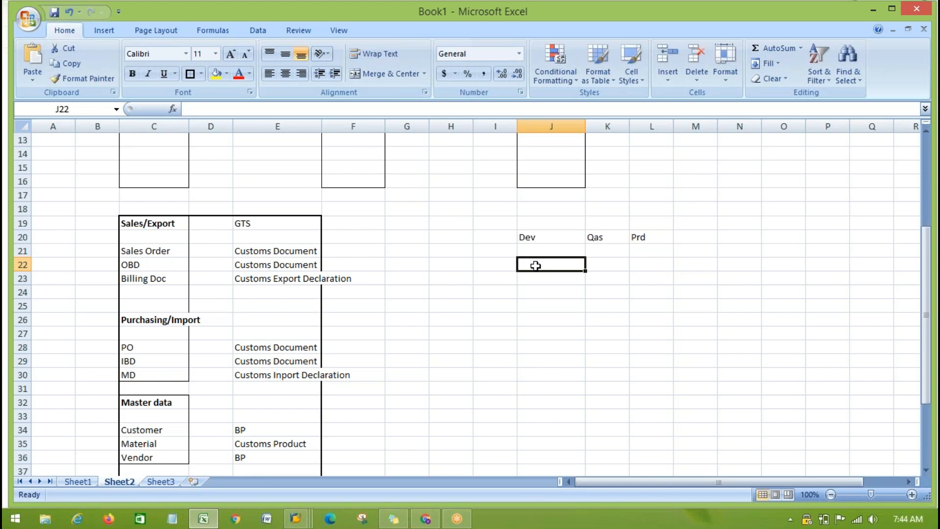
pyautogui.write('DR1')
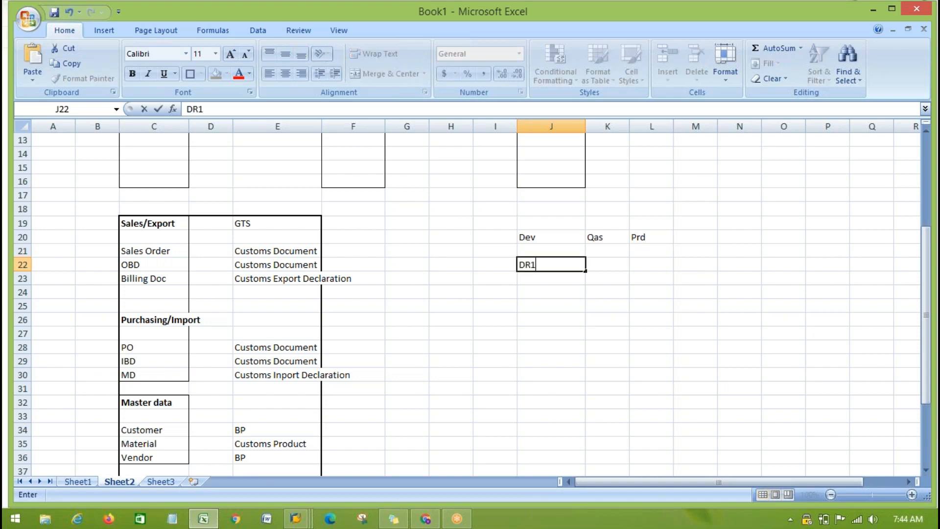
pyautogui.write('/100')
pyautogui.press('Tab')
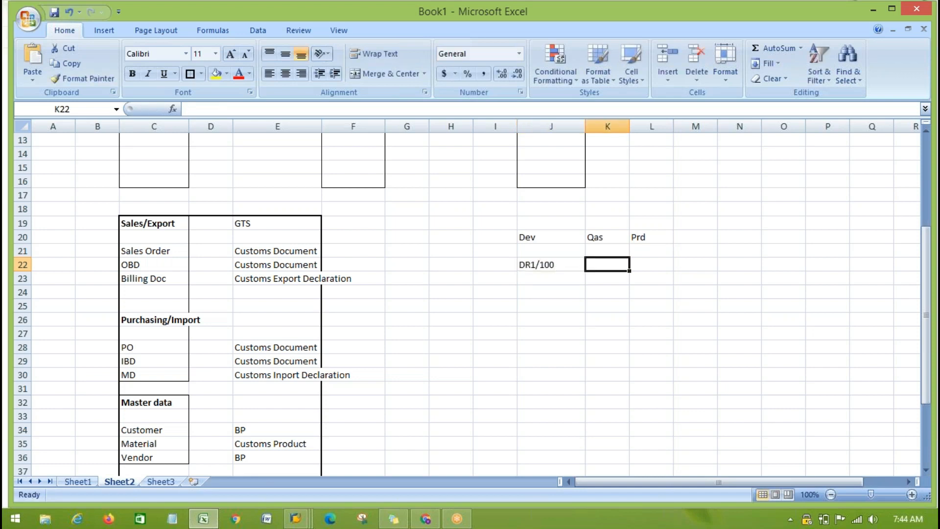
pyautogui.write('DR1')
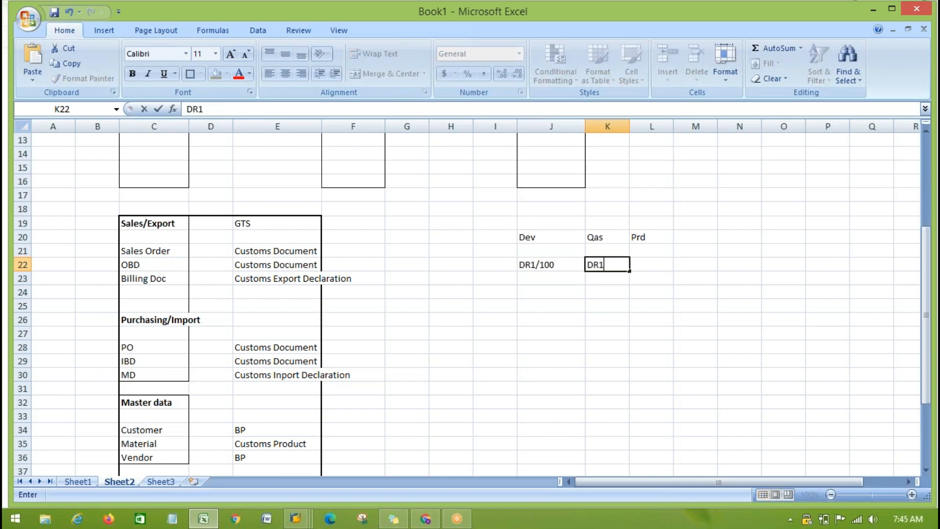
pyautogui.write('/120')
pyautogui.press('Tab')
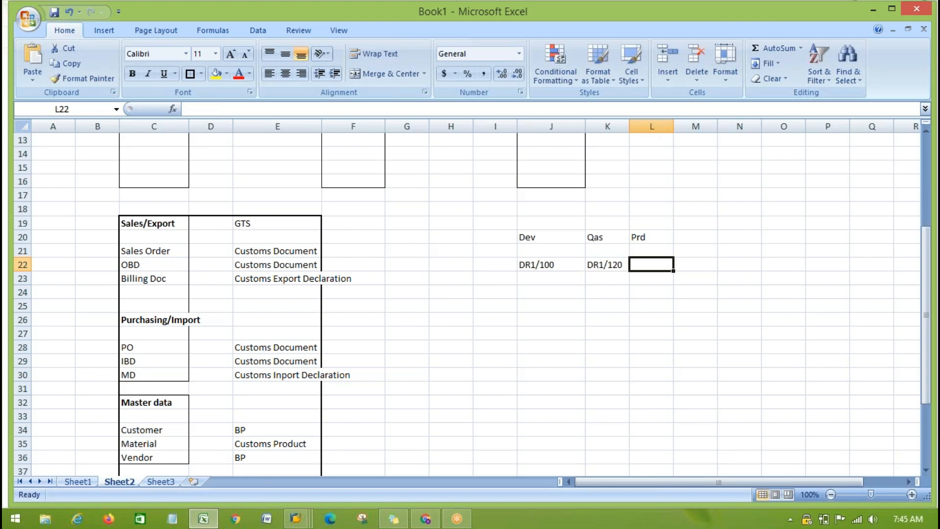
pyautogui.write('QR1')
pyautogui.press('Tab')
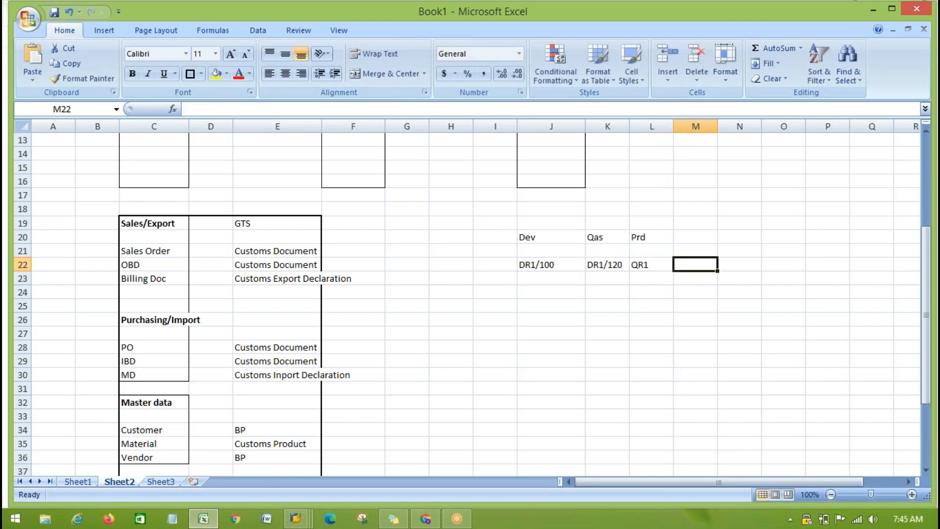
pyautogui.write('PR1')
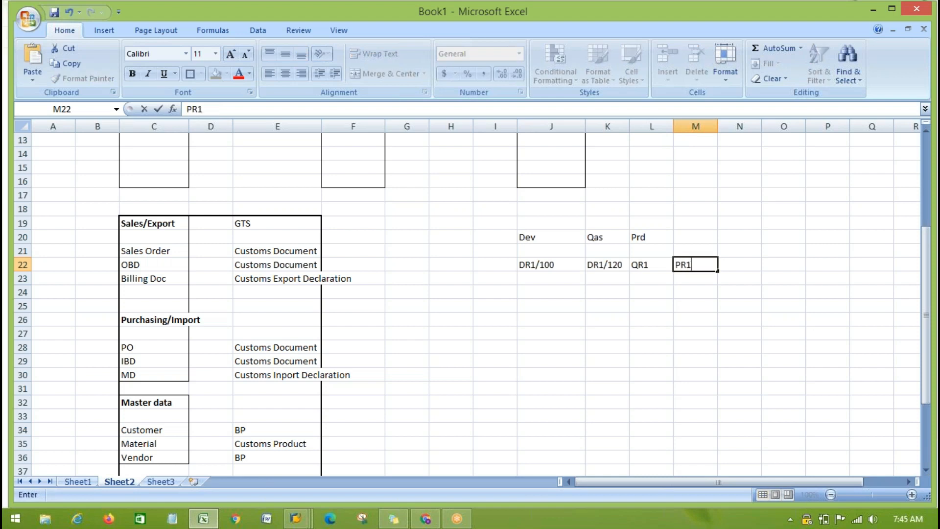
pyautogui.click(435, 264)
pyautogui.write('ECC')
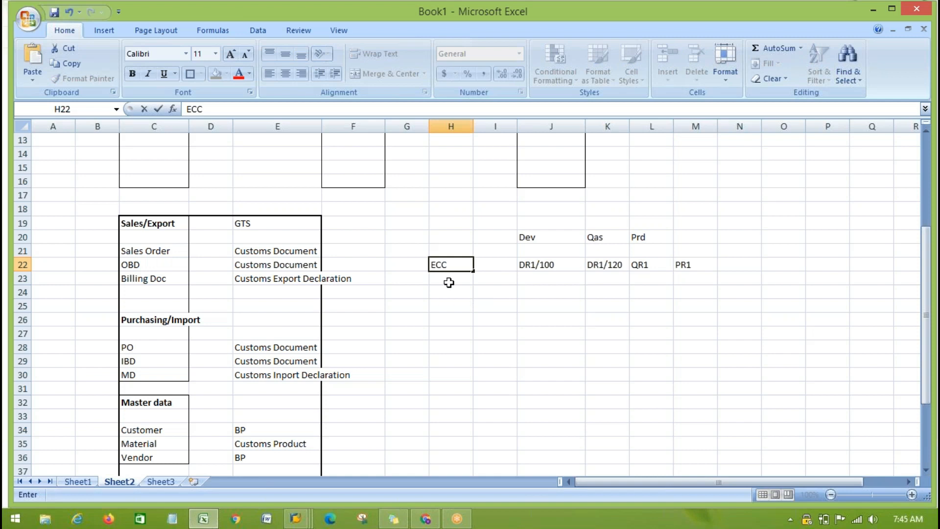
pyautogui.write('/S4')
pyautogui.press('BackSpace')
pyautogui.press('BackSpace')
pyautogui.press('BackSpace')
pyautogui.press('BackSpace')
pyautogui.press('BackSpace')
pyautogui.press('BackSpace')
pyautogui.click(541, 319)
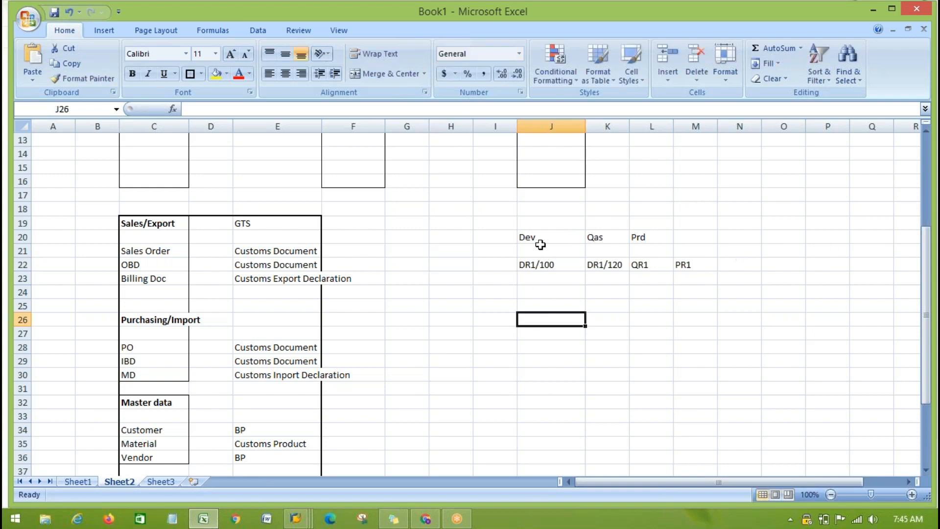
# - Clear the Dev, Qas and Prd headings from cells J20 to L20
pyautogui.moveTo(525, 237); pyautogui.dragTo(665, 236)
pyautogui.press('Delete')
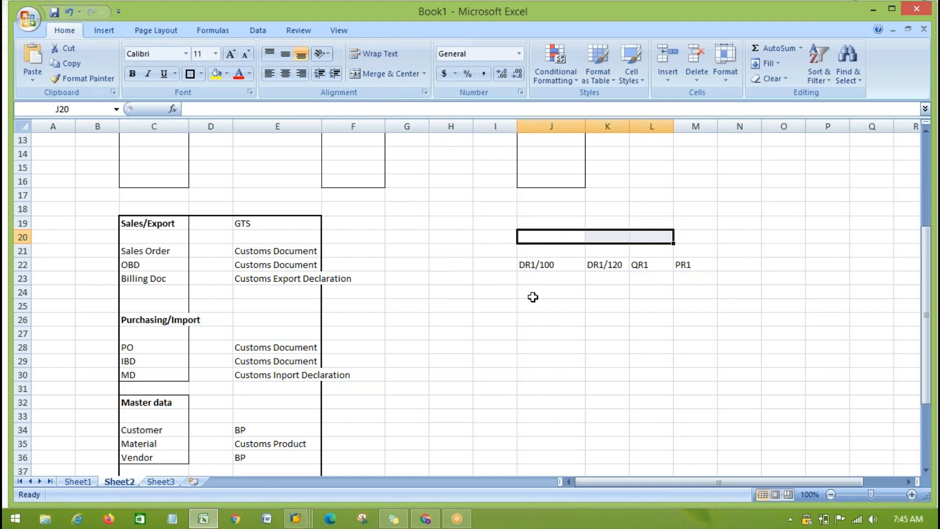
# - Enter the system entry DG1CLNT100 in cell J26
pyautogui.click(535, 318)
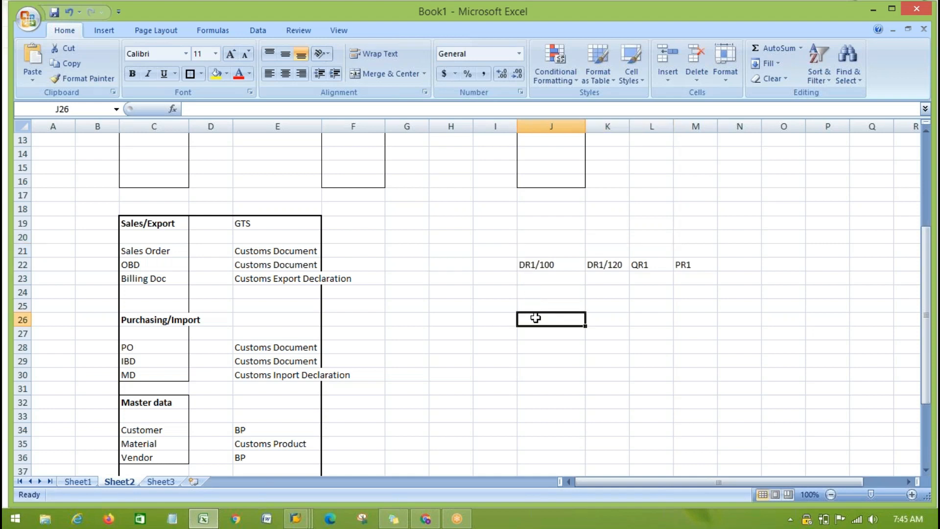
pyautogui.write('DG1C')
pyautogui.write('LNT100')
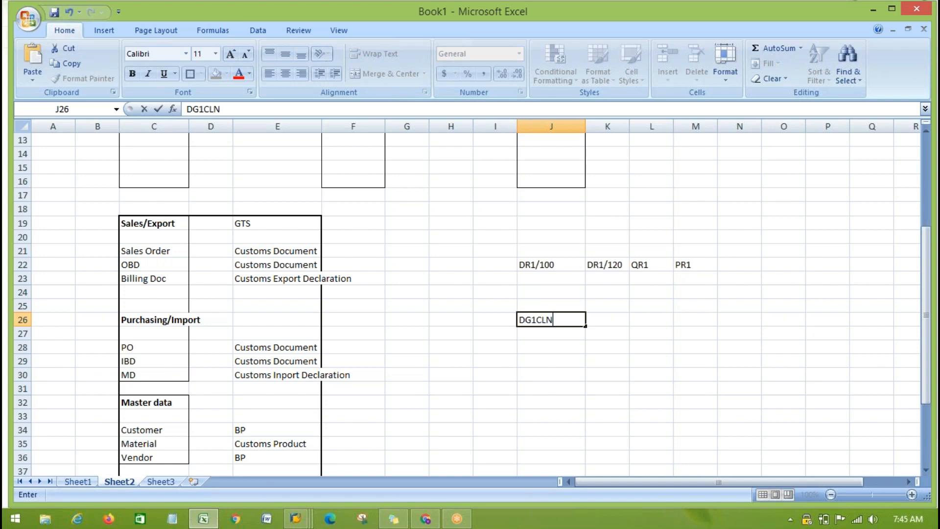
pyautogui.press('Tab')
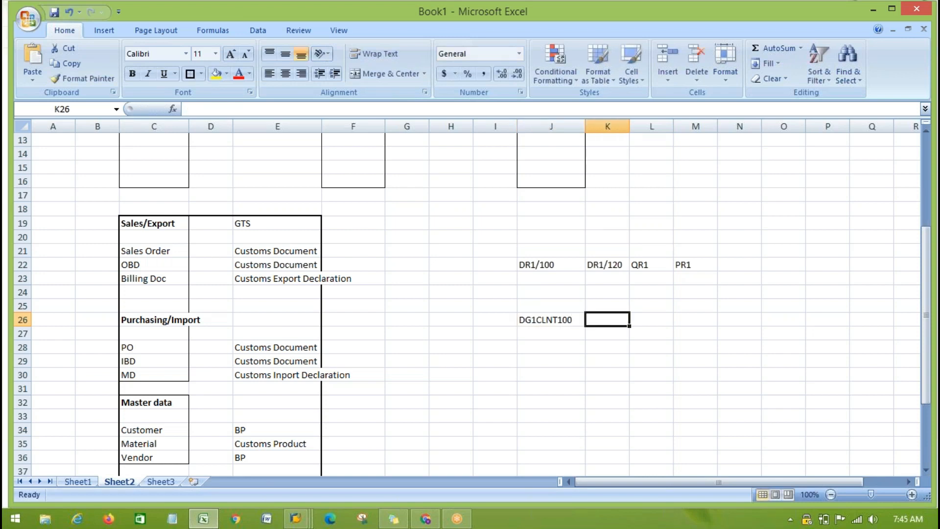
# - Fill cells J26 to M26 with the GTS system entries DG1/100, DG1/120, QG1 and PG1
pyautogui.click(551, 320)
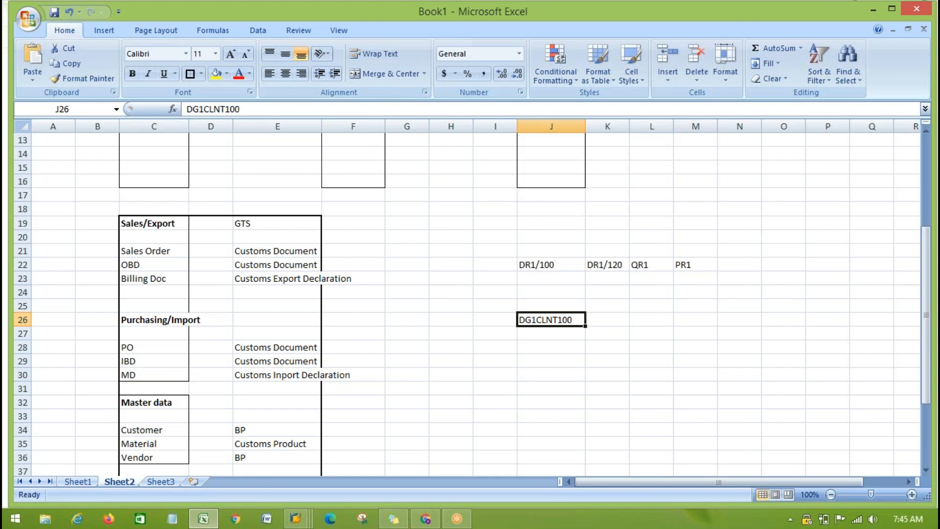
pyautogui.write('DG1/100')
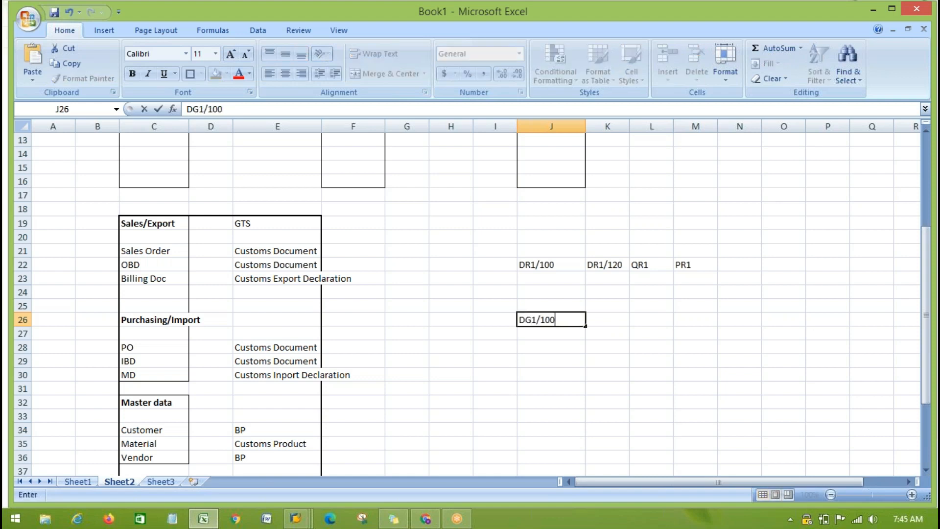
pyautogui.press('Tab')
pyautogui.write('DG1')
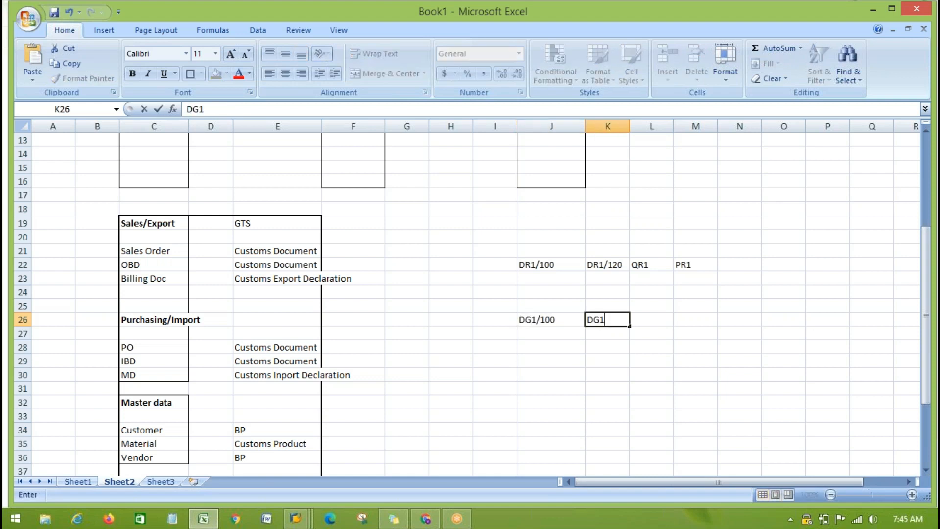
pyautogui.write('/120')
pyautogui.press('Tab')
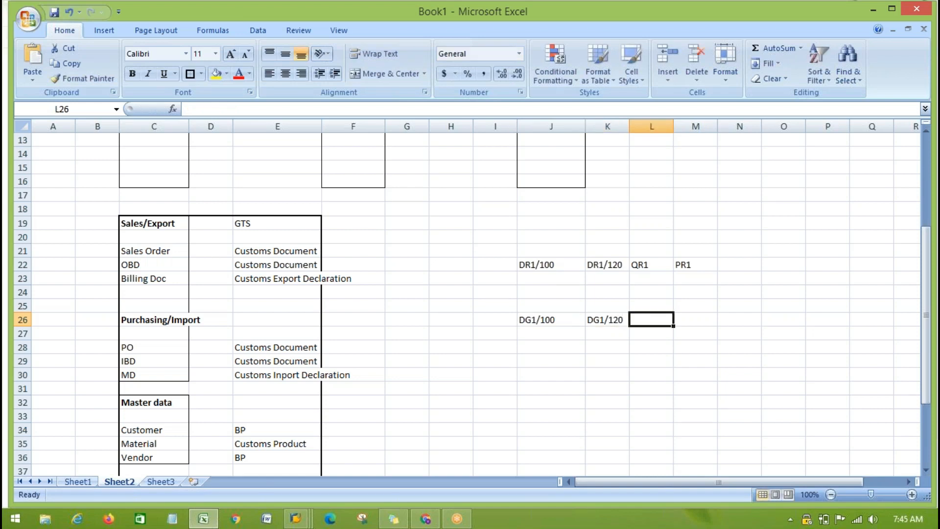
pyautogui.write('QG1')
pyautogui.press('Tab')
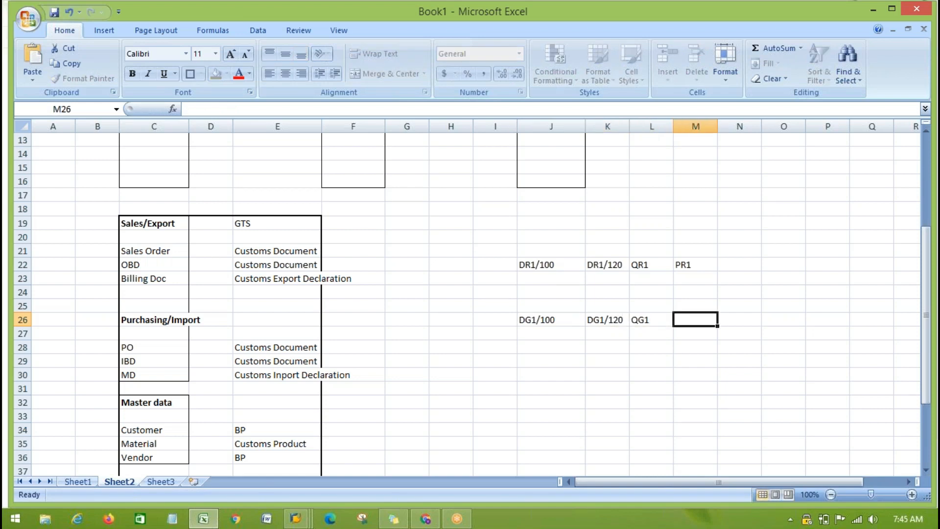
pyautogui.write('PG1')
# - Add client numbers to the ECC entries so L22 reads QR1/200 and M22 reads PR1/300
pyautogui.doubleClick(659, 266)
pyautogui.write('/200')
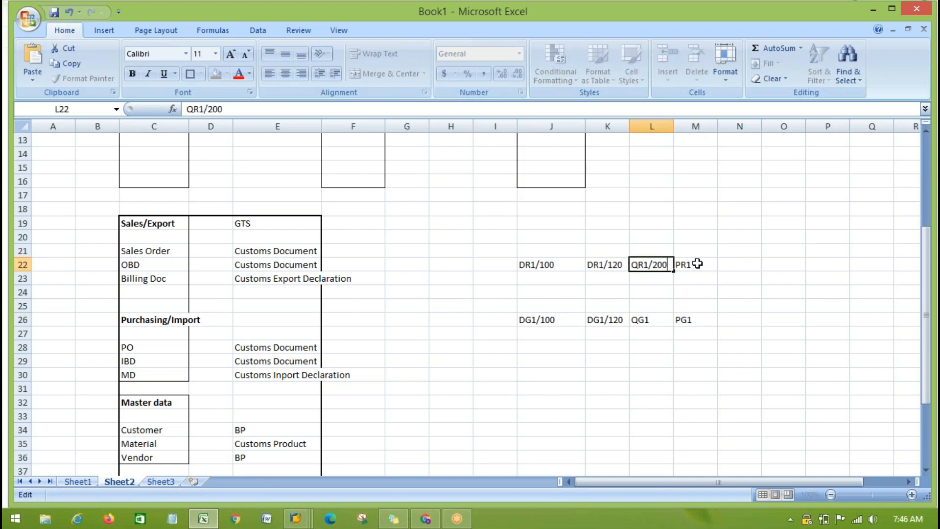
pyautogui.click(698, 264)
pyautogui.doubleClick(697, 264)
pyautogui.write('/300')
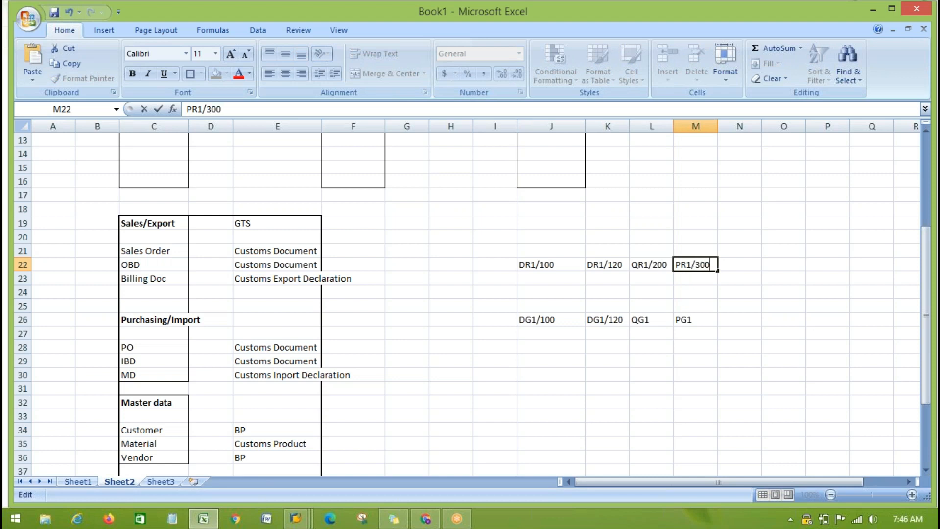
# - Add client numbers to the GTS entries so L26 reads QG1/200 and M26 reads PG1/300
pyautogui.click(650, 322)
pyautogui.doubleClick(650, 322)
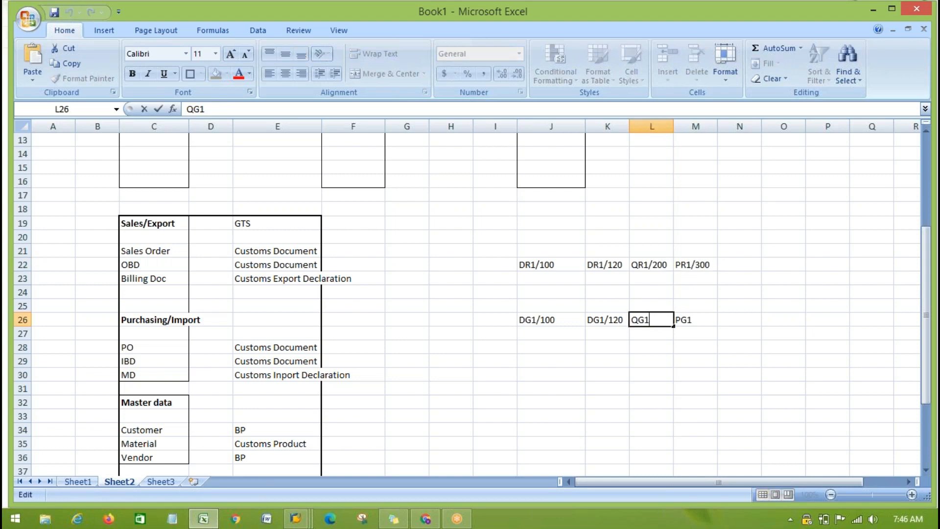
pyautogui.write('/200')
pyautogui.click(699, 319)
pyautogui.doubleClick(699, 318)
pyautogui.write('/300')
pyautogui.click(689, 394)
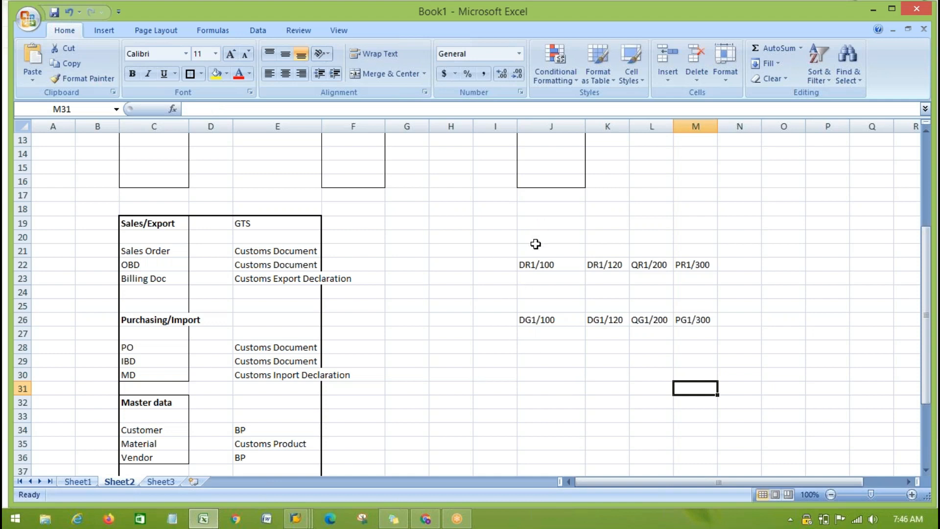
# - Compare each ECC system in row 22 with its GTS counterpart in row 26, column by column from J to M
pyautogui.click(528, 266)
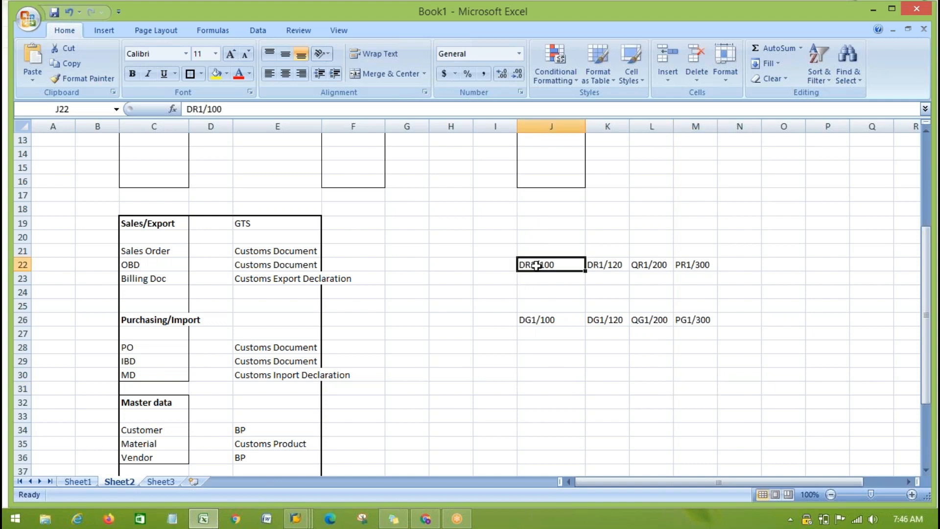
pyautogui.click(541, 321)
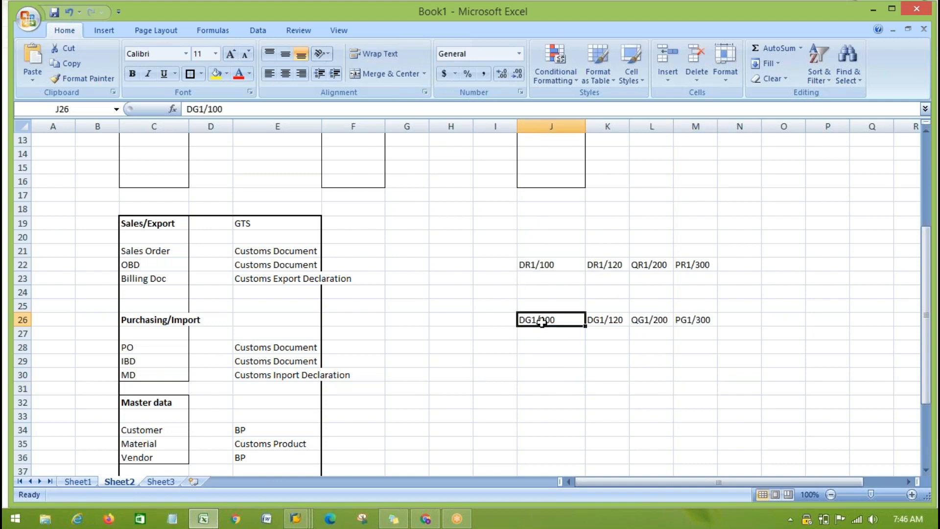
pyautogui.click(608, 265)
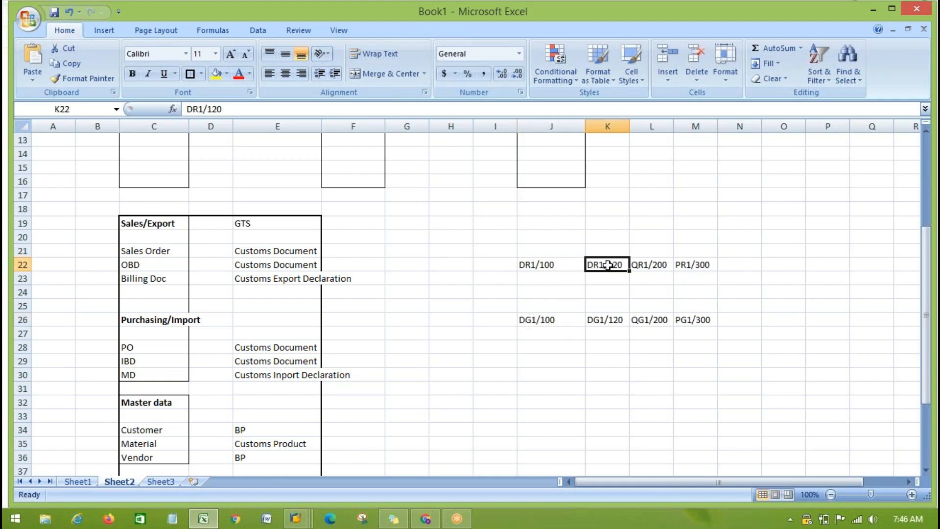
pyautogui.click(597, 322)
pyautogui.click(643, 265)
pyautogui.click(645, 324)
pyautogui.click(693, 266)
pyautogui.click(701, 321)
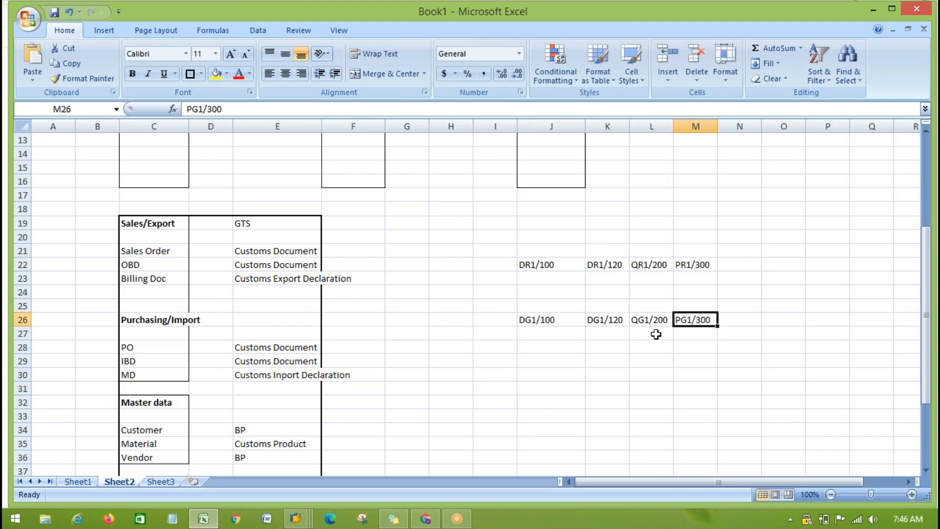
pyautogui.click(602, 390)
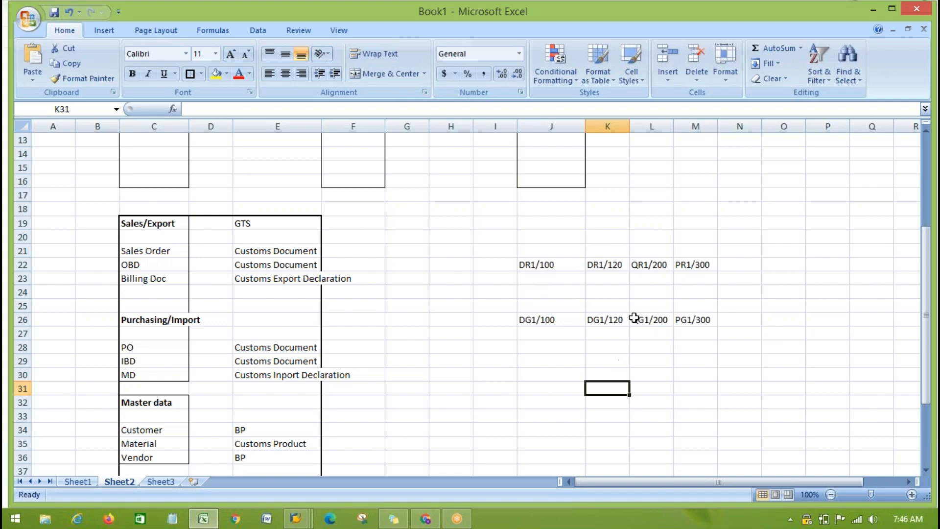
# - Examine the DR1/100 and DG1/100 pair, and the remaining ECC and GTS systems in cells K22 to M26
pyautogui.click(531, 266)
pyautogui.click(526, 321)
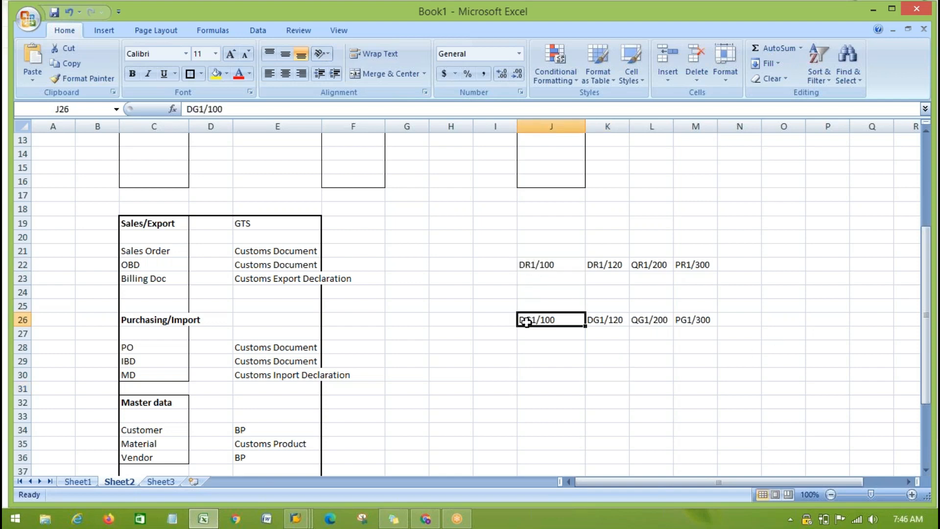
pyautogui.click(544, 380)
pyautogui.click(534, 265)
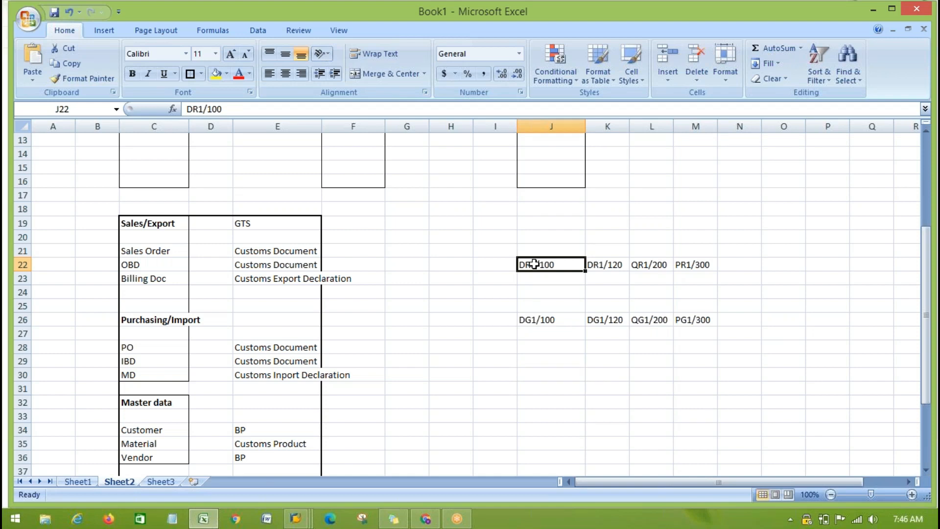
pyautogui.click(525, 318)
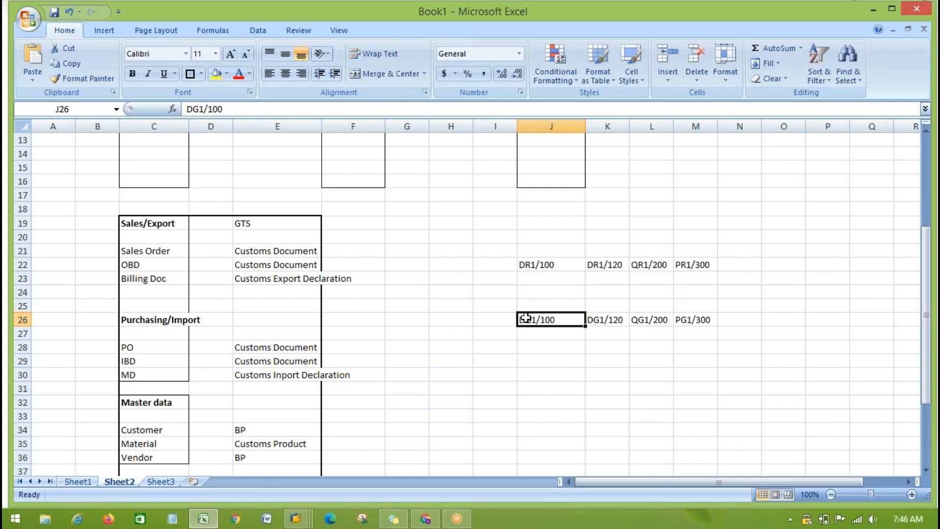
pyautogui.click(596, 266)
pyautogui.click(641, 265)
pyautogui.click(693, 265)
pyautogui.click(601, 323)
pyautogui.click(639, 322)
pyautogui.click(699, 323)
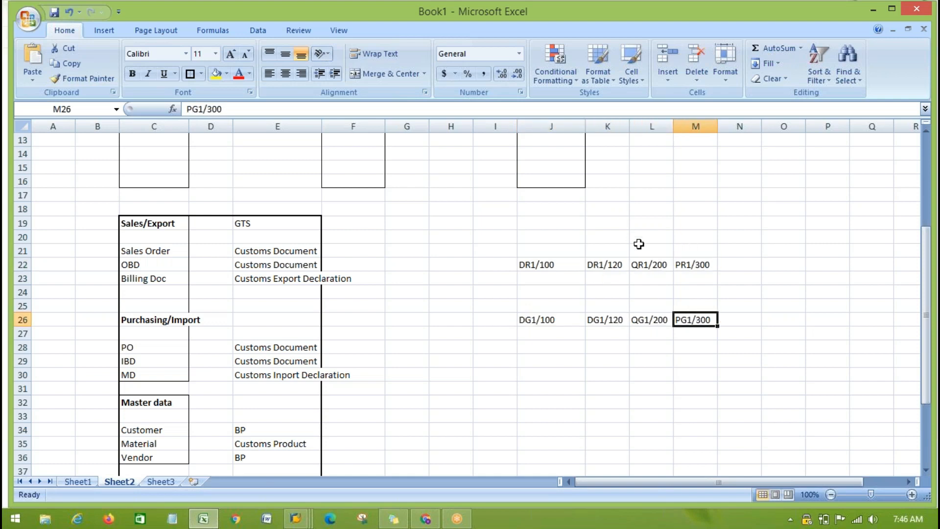
pyautogui.moveTo(594, 266); pyautogui.dragTo(706, 320)
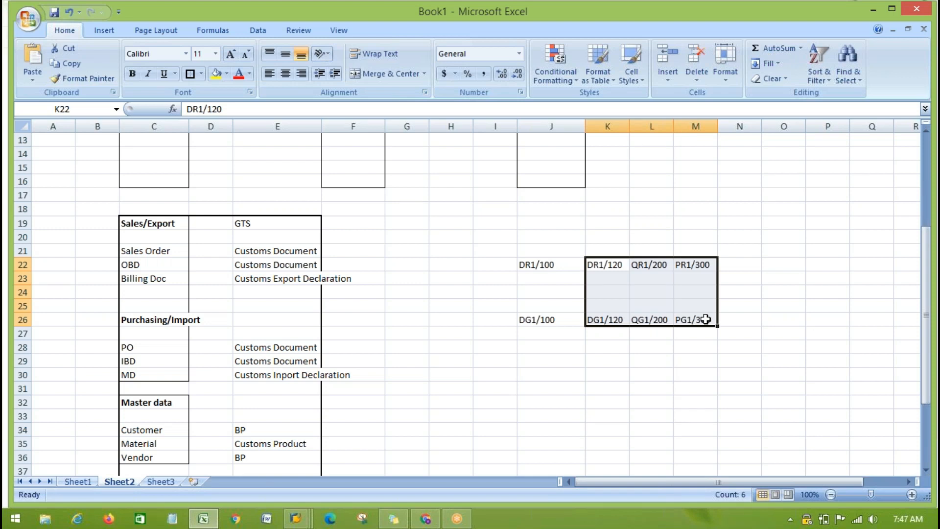
# - Switch to SAP to check the new logical system entries, and return to the Excel sheet
pyautogui.hotkey('alt', 'Tab')
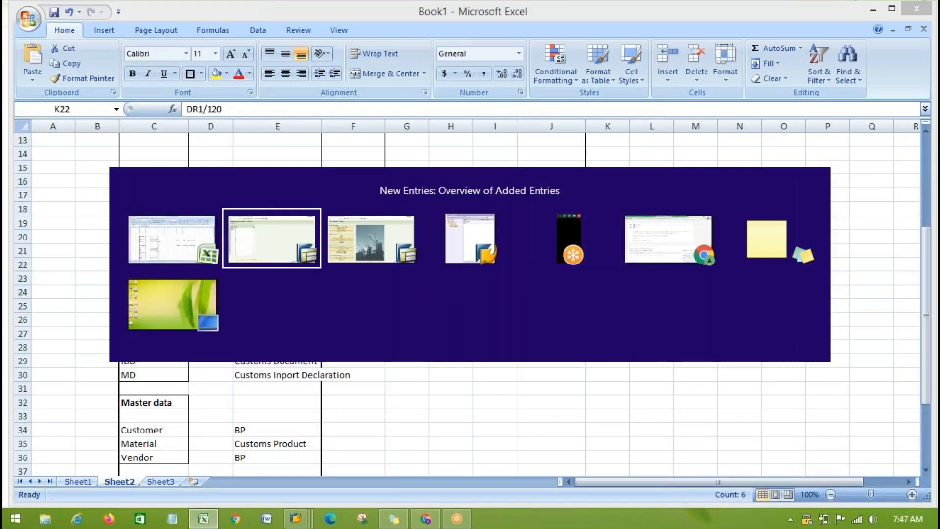
pyautogui.click(45, 170)
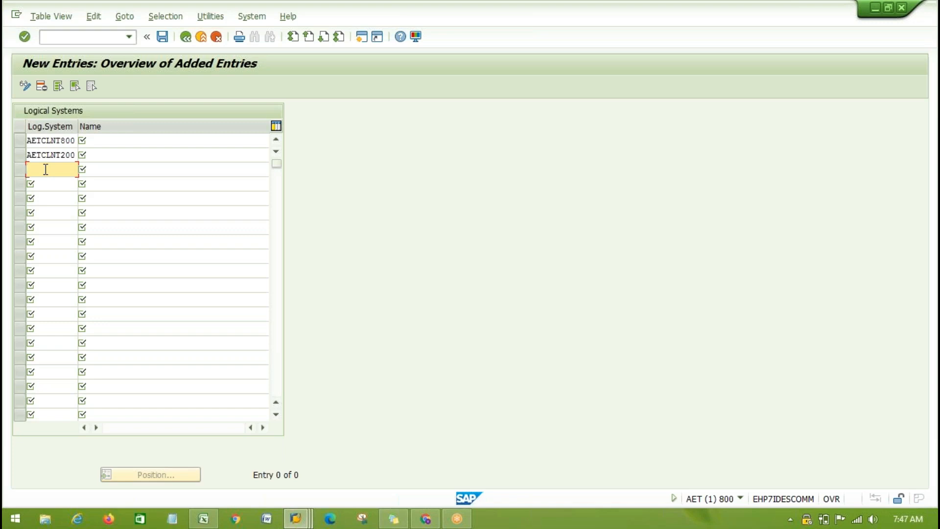
pyautogui.hotkey('alt', 'Tab')
# - Review the whole ECC and GTS system landscape in cells J22 to M26
pyautogui.moveTo(529, 264); pyautogui.dragTo(698, 318)
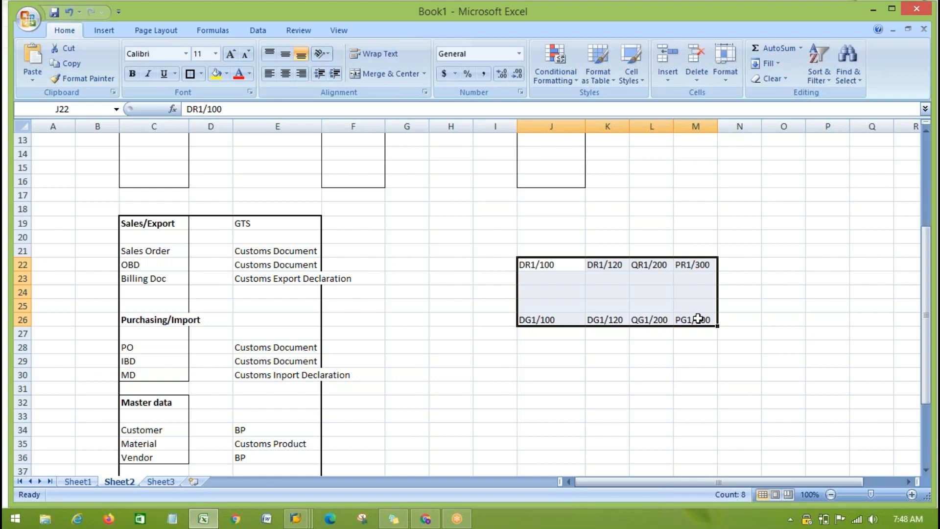
pyautogui.click(784, 387)
pyautogui.click(533, 264)
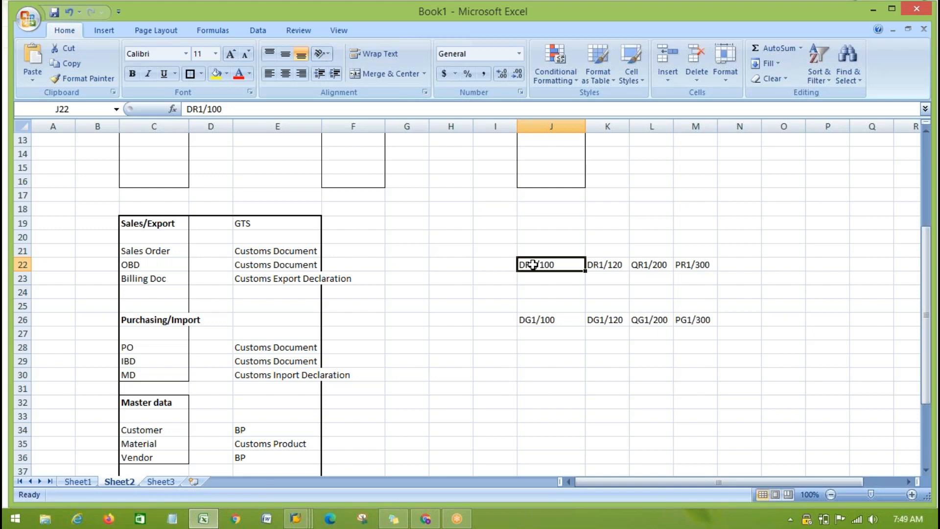
pyautogui.click(542, 317)
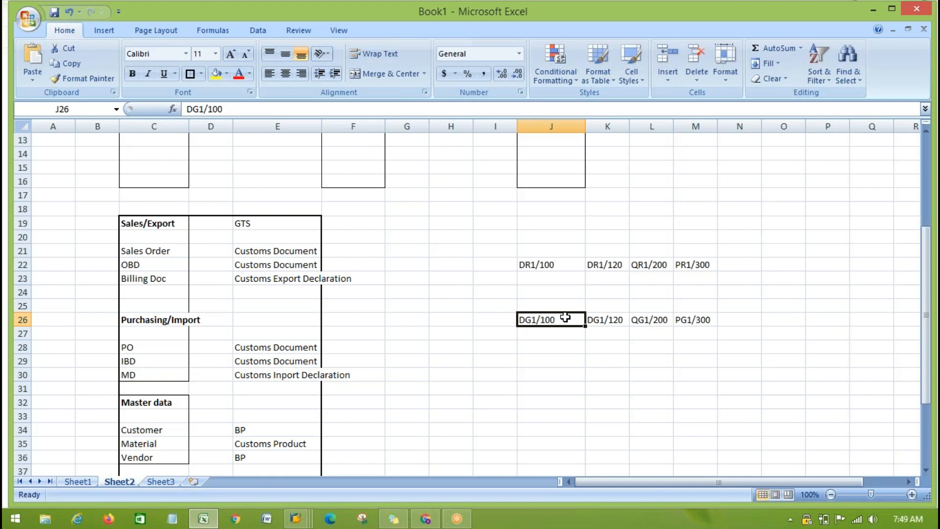
pyautogui.click(642, 321)
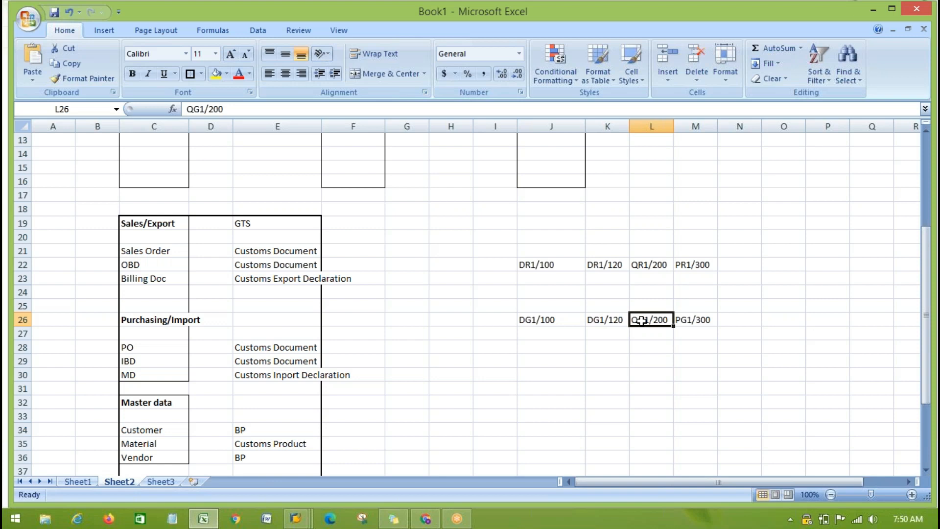
pyautogui.click(781, 289)
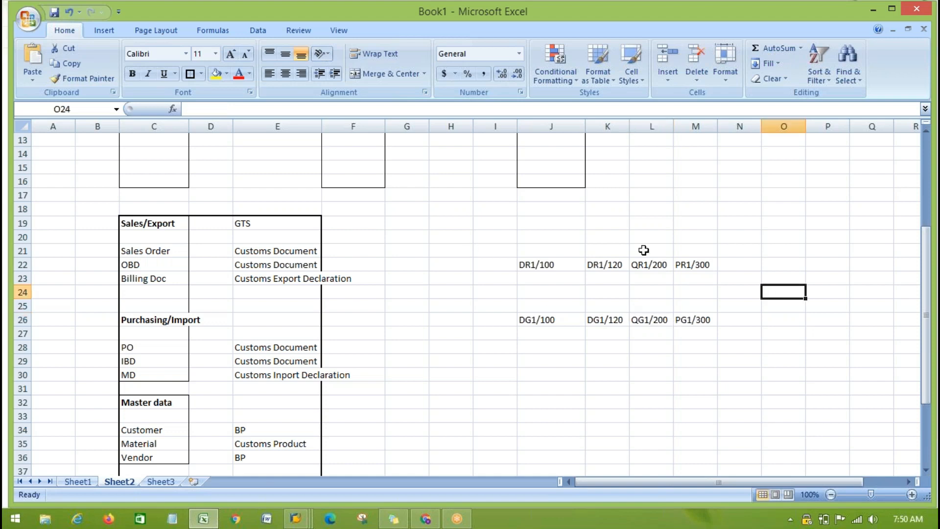
# - Compare the ECC systems DR1/100 and PR1/300 with the GTS systems DG1/100 and PG1/300
pyautogui.click(536, 265)
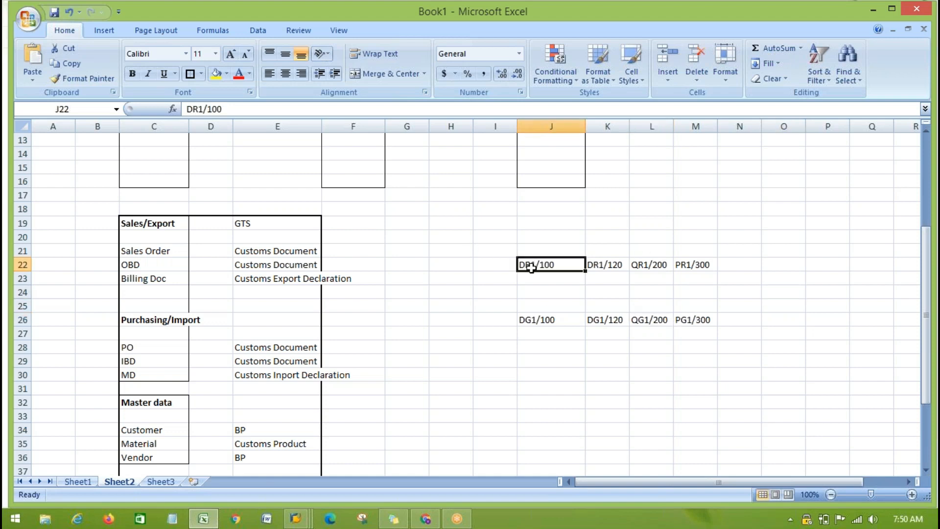
pyautogui.click(784, 318)
pyautogui.click(548, 319)
pyautogui.click(532, 265)
pyautogui.click(544, 319)
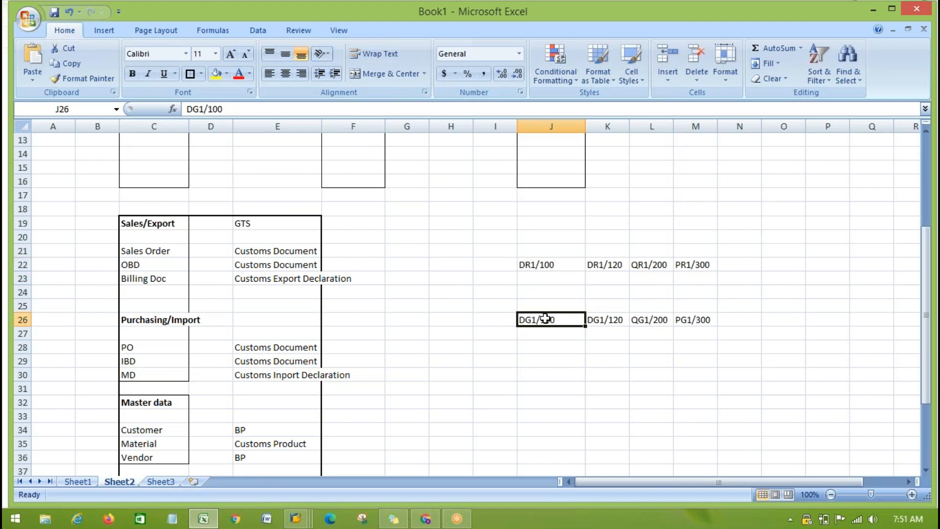
pyautogui.click(550, 263)
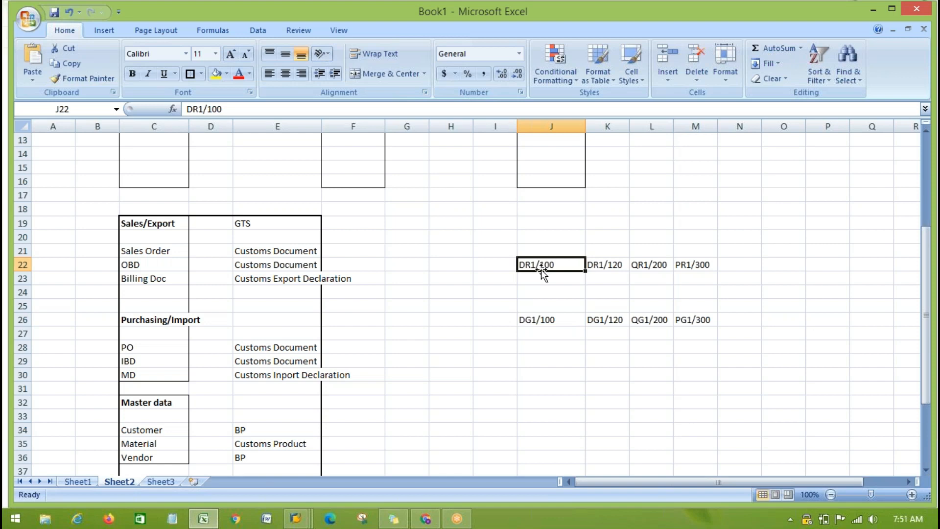
pyautogui.click(685, 260)
pyautogui.click(537, 319)
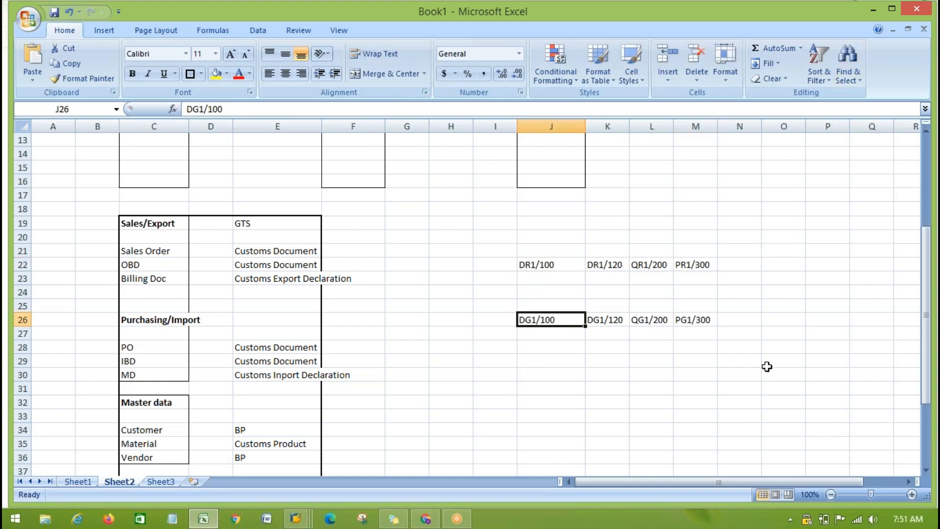
pyautogui.click(693, 322)
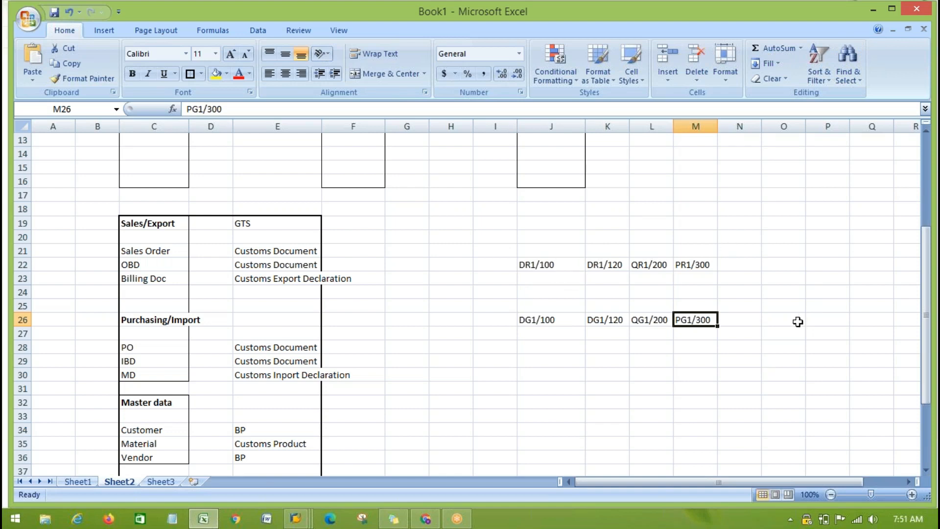
pyautogui.click(827, 417)
# - Switch to SAP, discard the unsaved logical system entries and return to the Logical Systems overview
pyautogui.hotkey('alt', 'Tab')
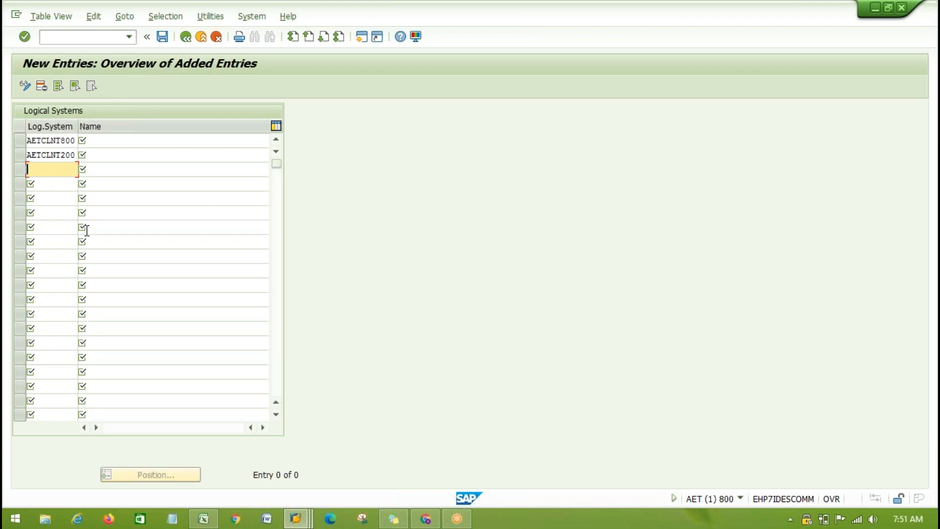
pyautogui.click(216, 37)
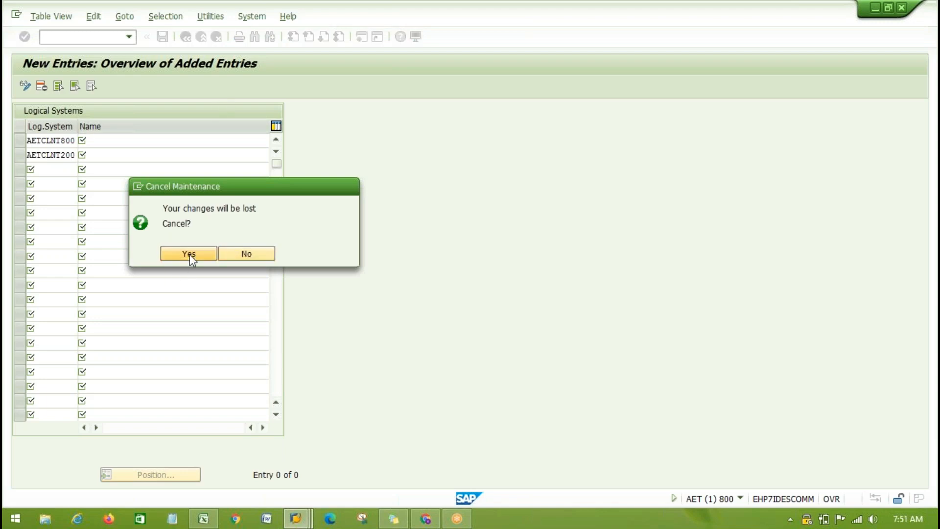
pyautogui.click(189, 254)
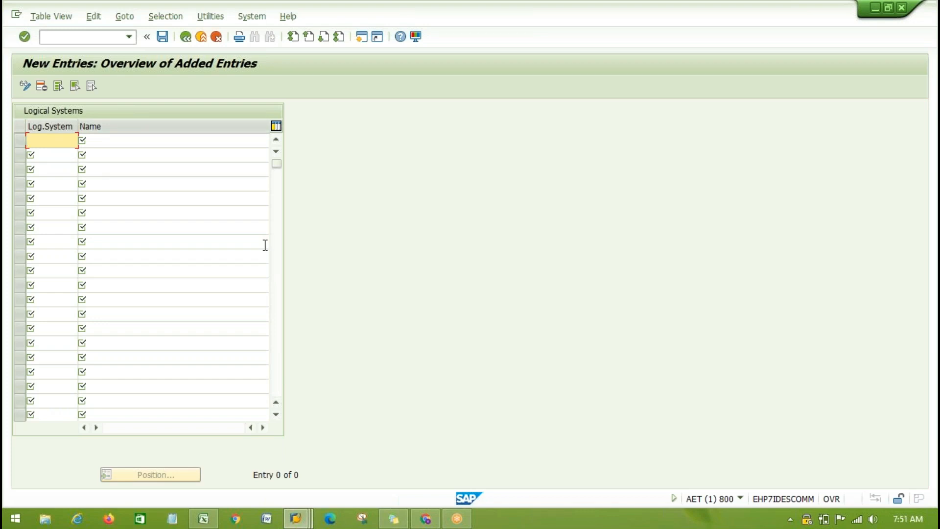
pyautogui.click(186, 37)
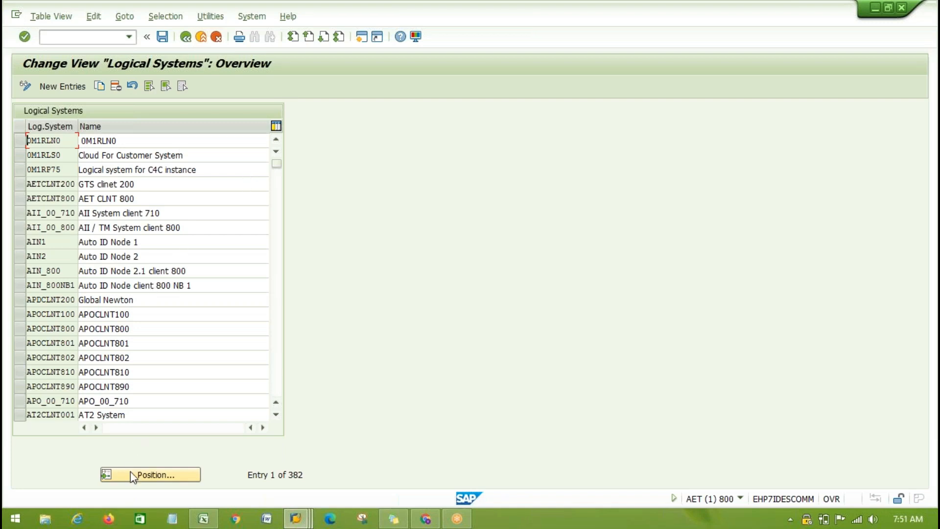
# - Position the Logical Systems list at entry T90CLNT090
pyautogui.click(148, 474)
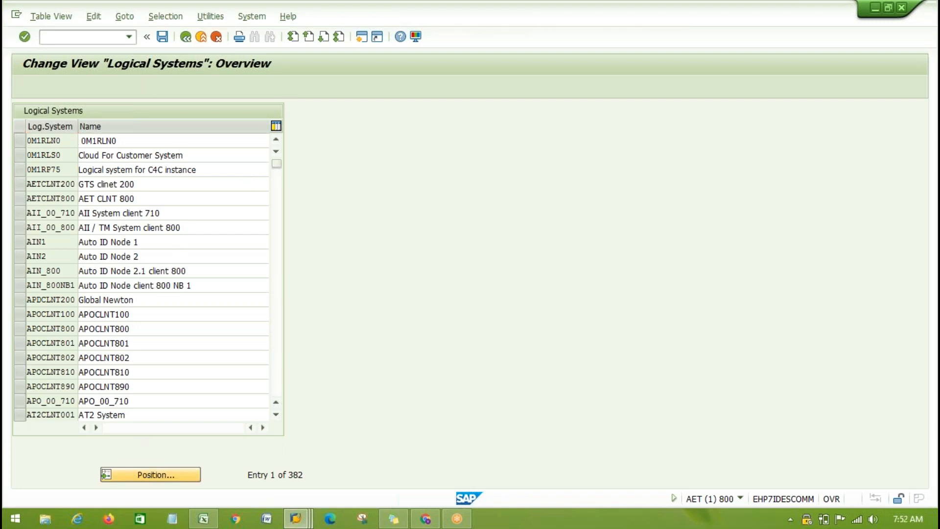
pyautogui.write('T90CL')
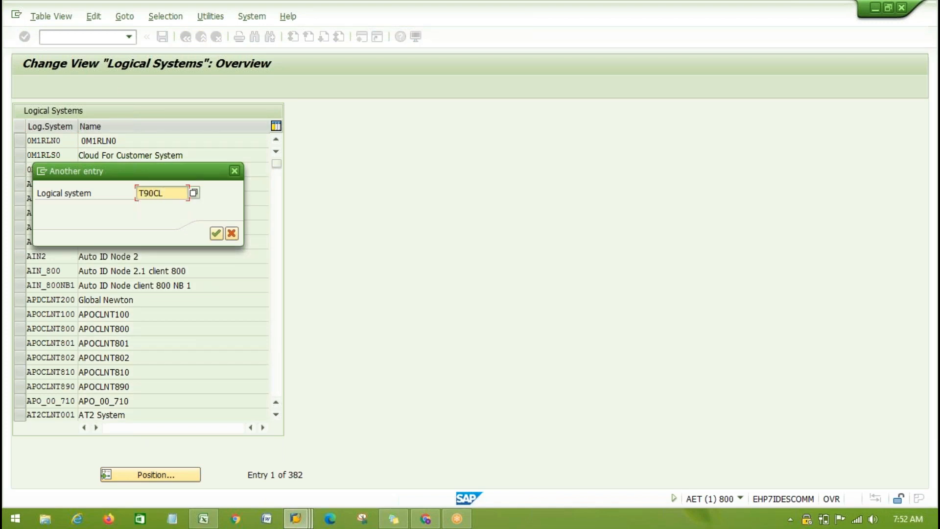
pyautogui.write('NT090')
pyautogui.press('Return')
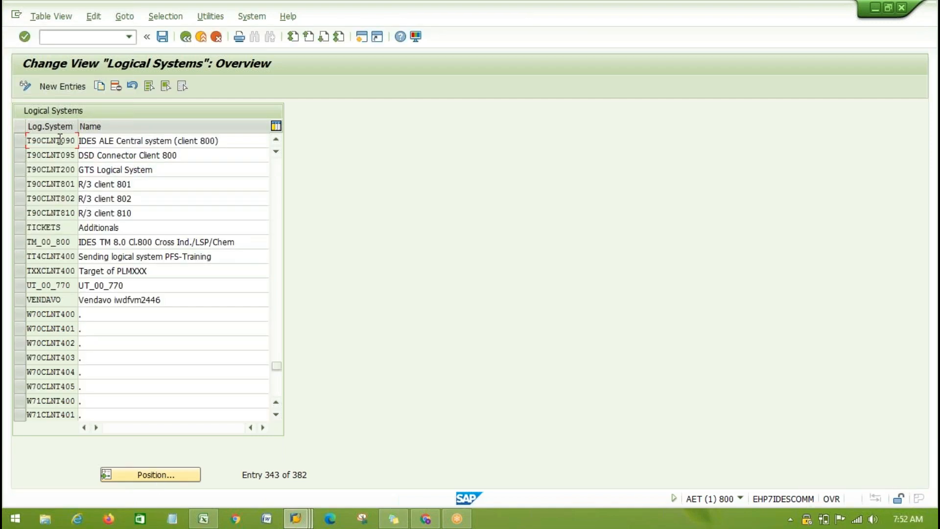
# - Compare the logical system entries T90CLNT200 and T90CLNT090, and return to the SAP Global Trade Services menu
pyautogui.click(20, 170)
pyautogui.moveTo(61, 169); pyautogui.dragTo(147, 170)
pyautogui.click(82, 168)
pyautogui.click(147, 170)
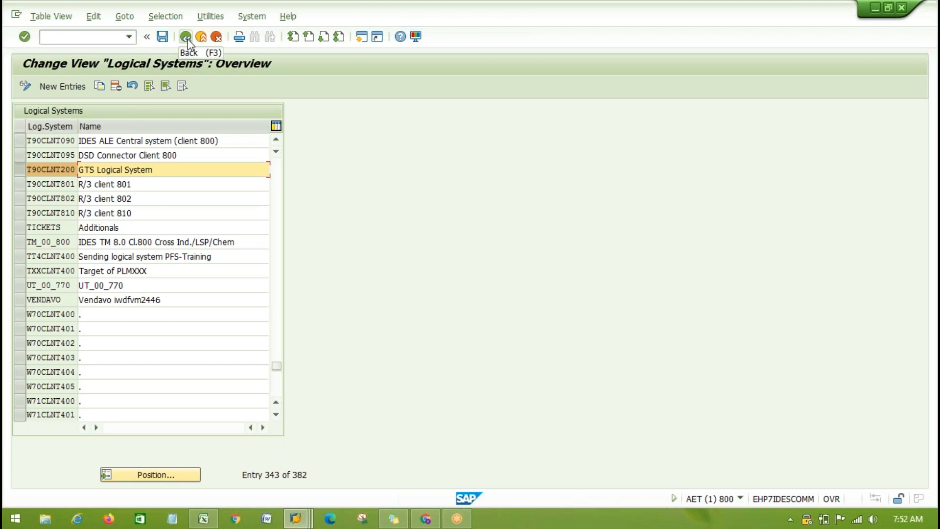
pyautogui.click(74, 142)
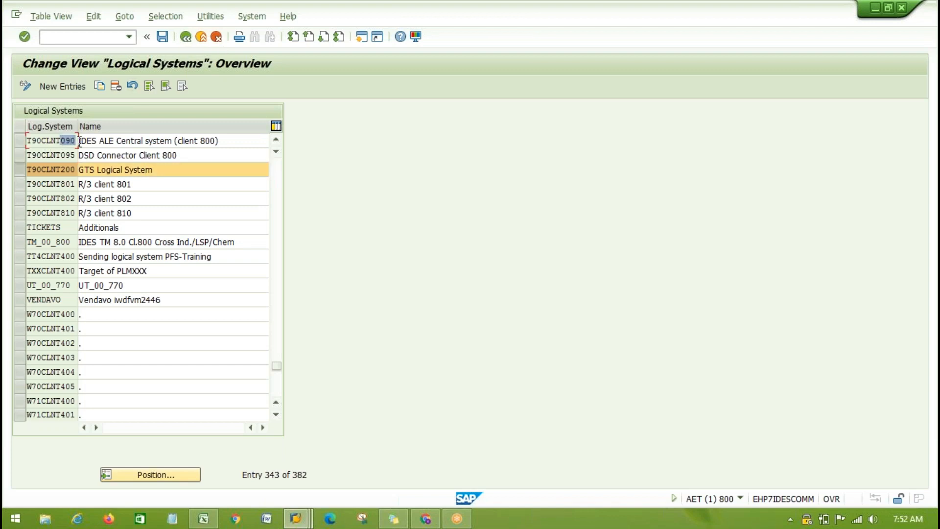
pyautogui.click(75, 170)
pyautogui.click(187, 38)
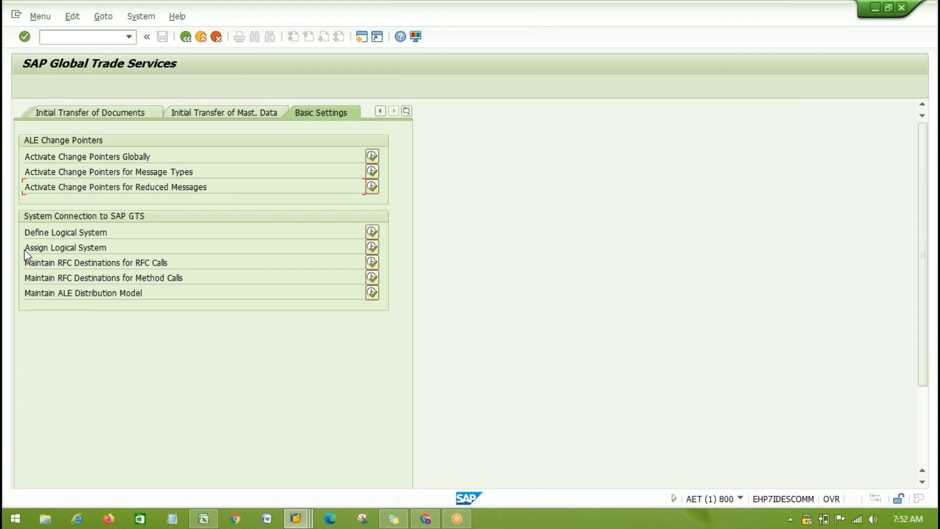
# - Open the Assign Logical System activity for the SAP GTS connection and continue to the Clients overview
pyautogui.click(68, 248)
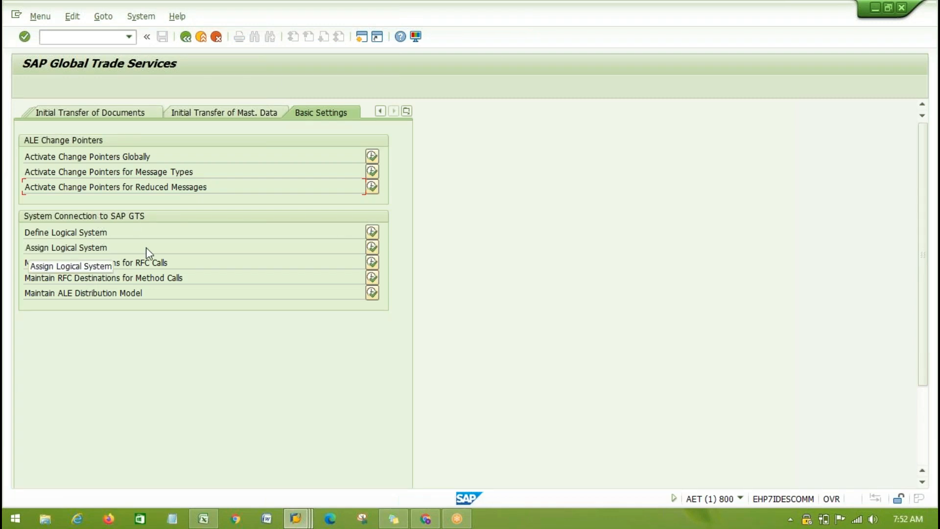
pyautogui.moveTo(31, 246); pyautogui.dragTo(145, 244)
pyautogui.click(146, 243)
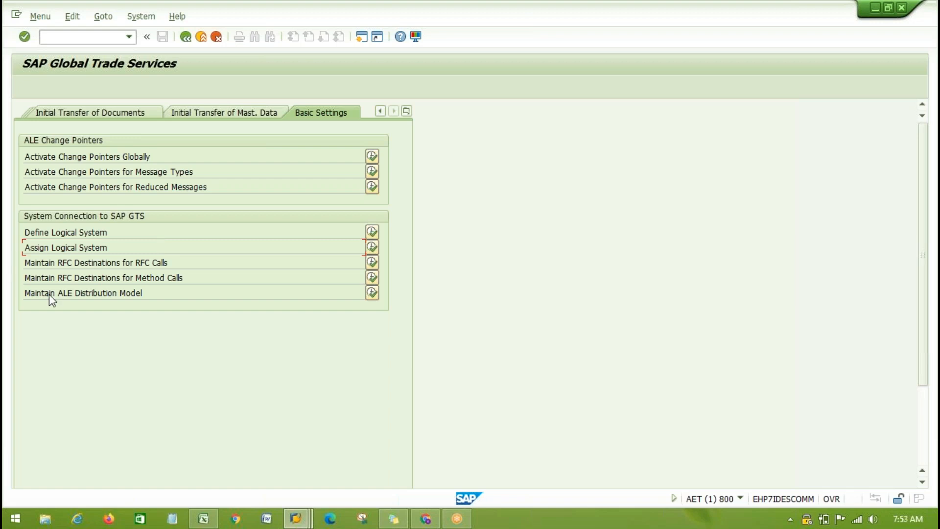
pyautogui.moveTo(27, 248); pyautogui.dragTo(151, 249)
pyautogui.click(373, 247)
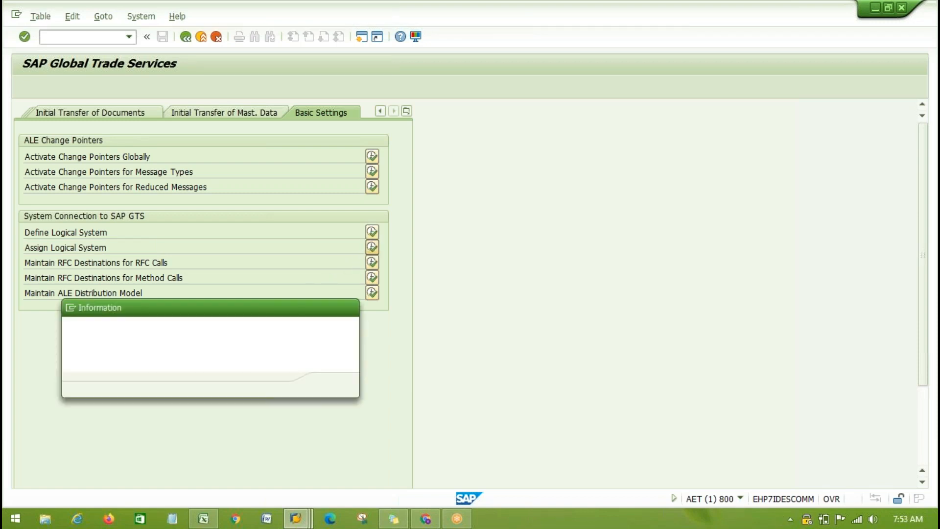
pyautogui.click(332, 385)
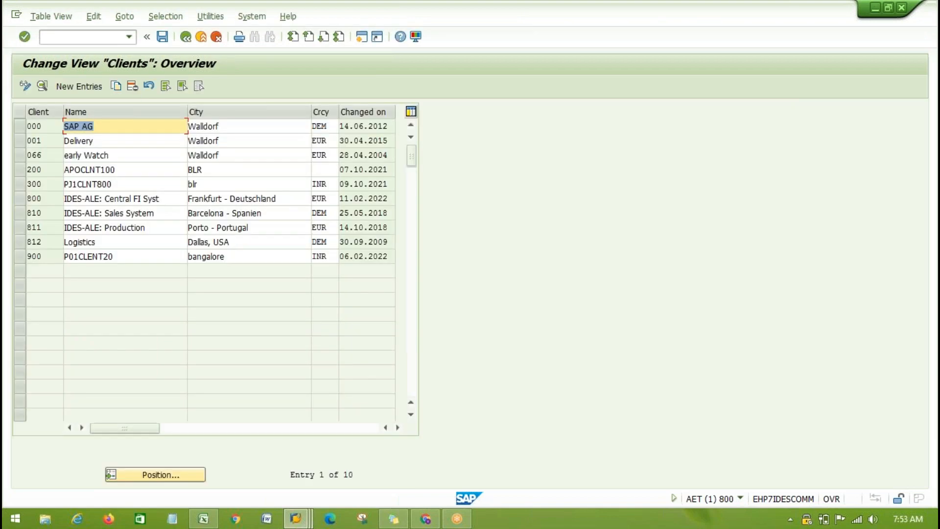
# - Check the logical system assigned in the details of client 800, and return to the Clients overview
pyautogui.click(18, 199)
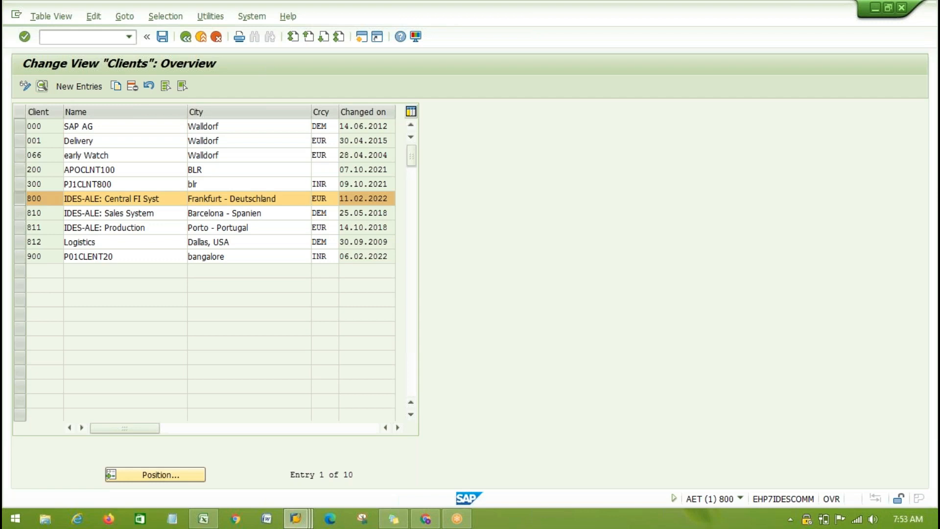
pyautogui.click(43, 86)
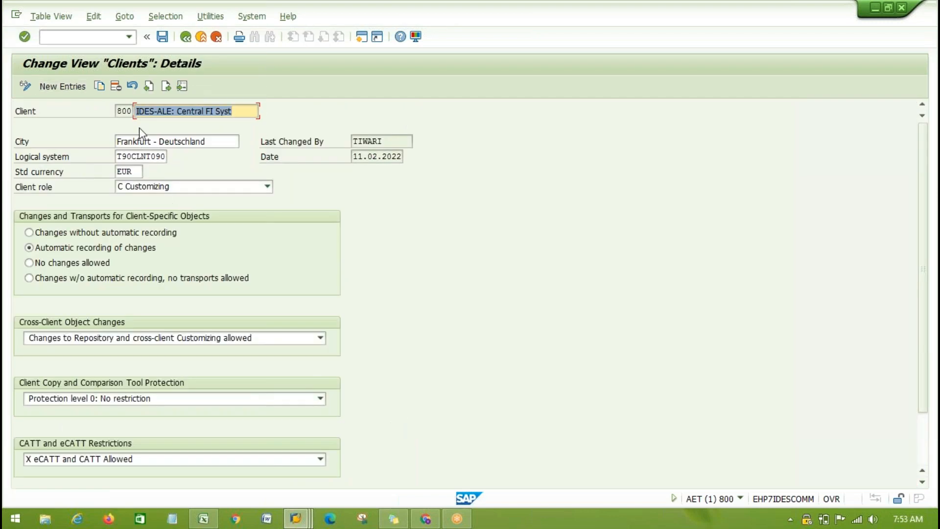
pyautogui.click(123, 111)
pyautogui.doubleClick(147, 157)
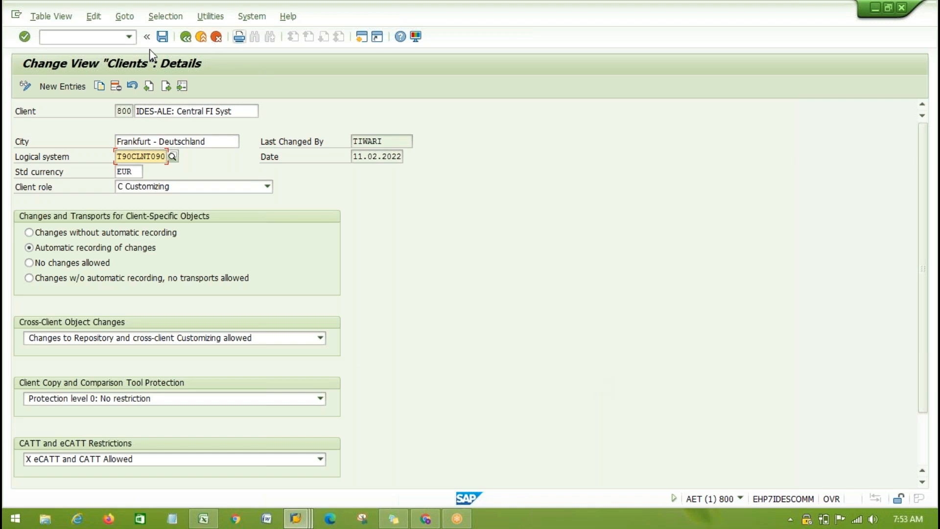
pyautogui.click(193, 38)
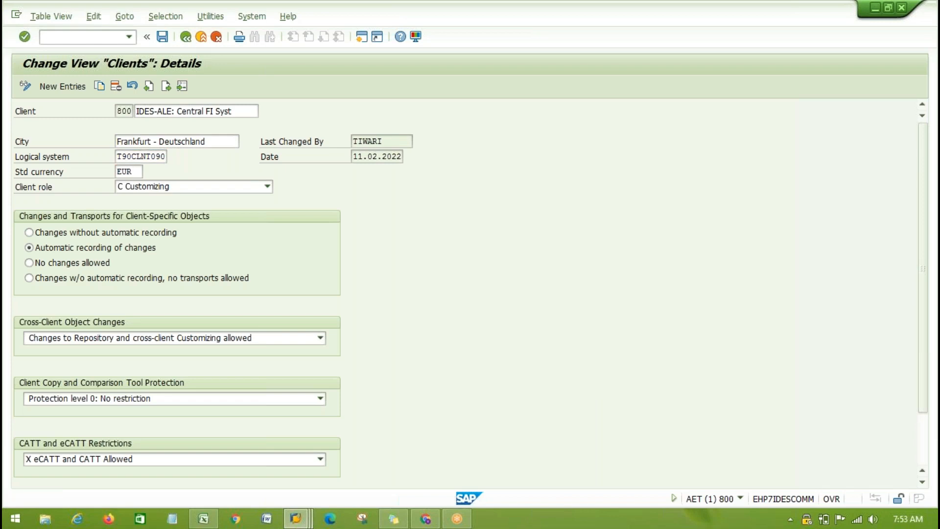
# - Try a new client entry numbered 123, and leave client maintenance without saving it
pyautogui.click(83, 86)
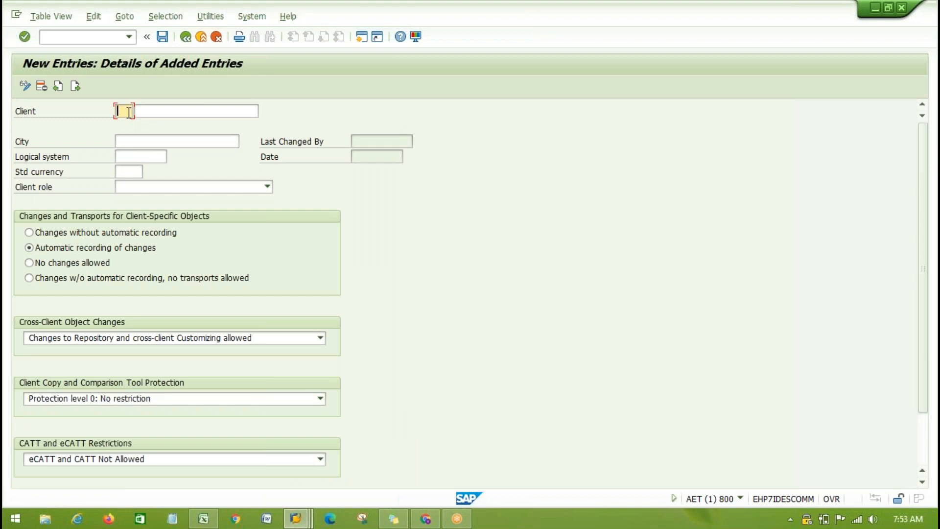
pyautogui.write('123')
pyautogui.click(153, 157)
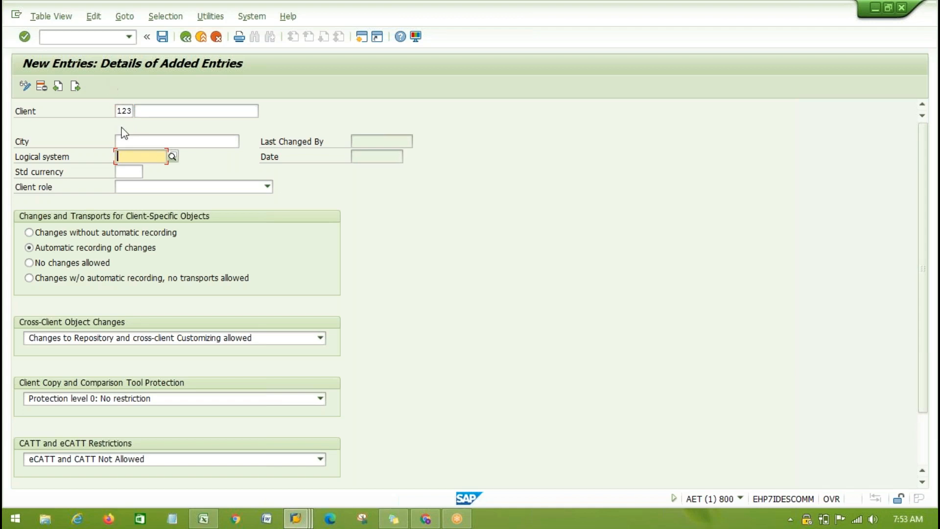
pyautogui.doubleClick(126, 110)
pyautogui.click(131, 109)
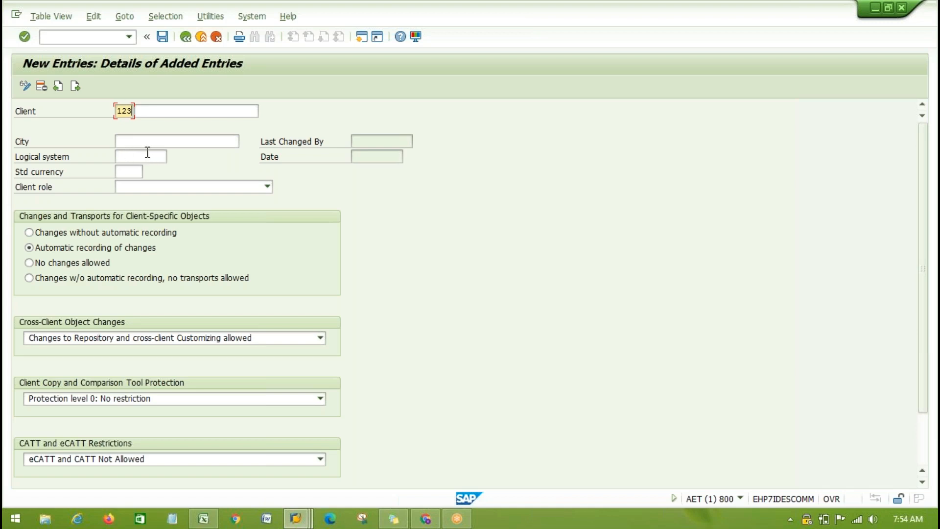
pyautogui.click(188, 37)
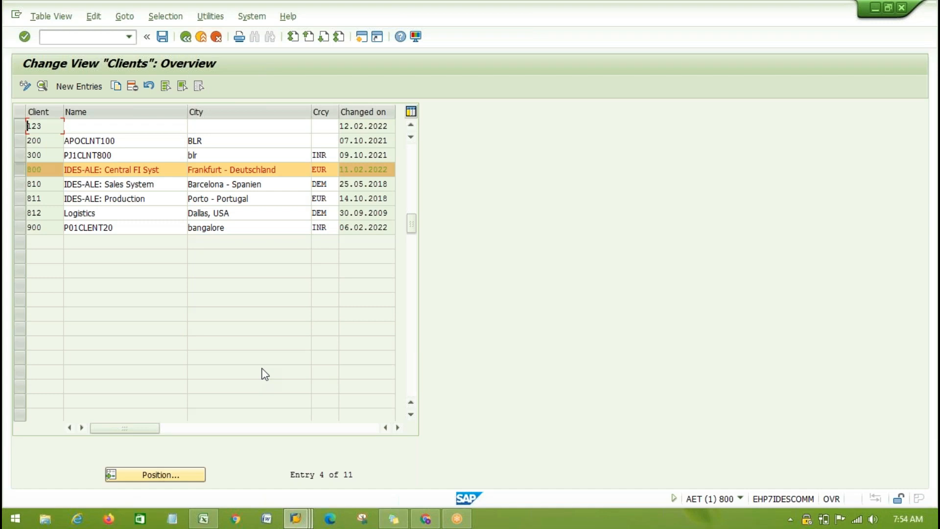
pyautogui.click(185, 39)
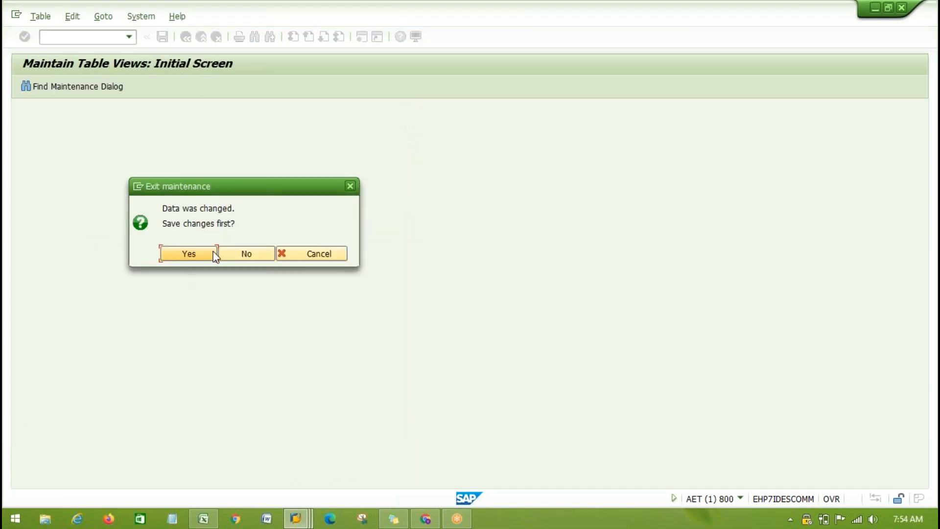
pyautogui.click(243, 254)
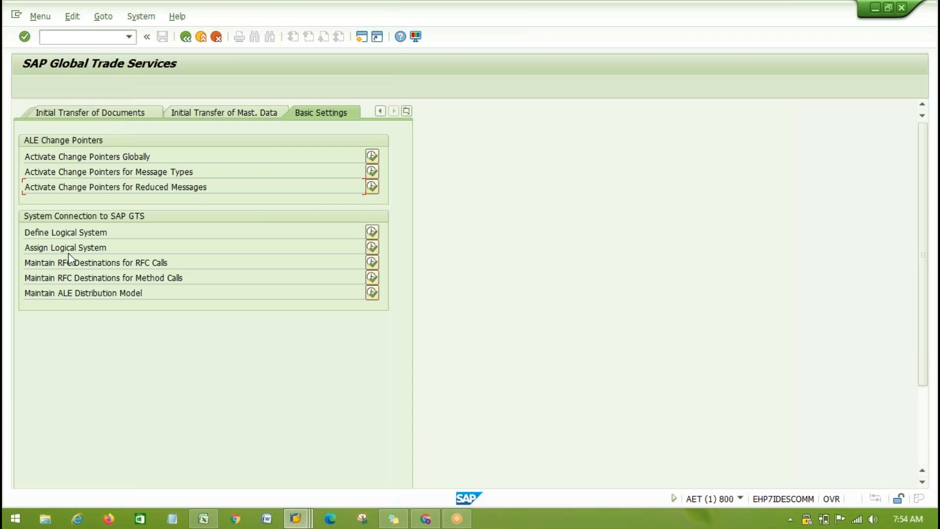
# - Review the Maintain RFC Destinations for RFC Calls activity under System Connection to SAP GTS
pyautogui.click(148, 251)
pyautogui.moveTo(26, 264); pyautogui.dragTo(239, 271)
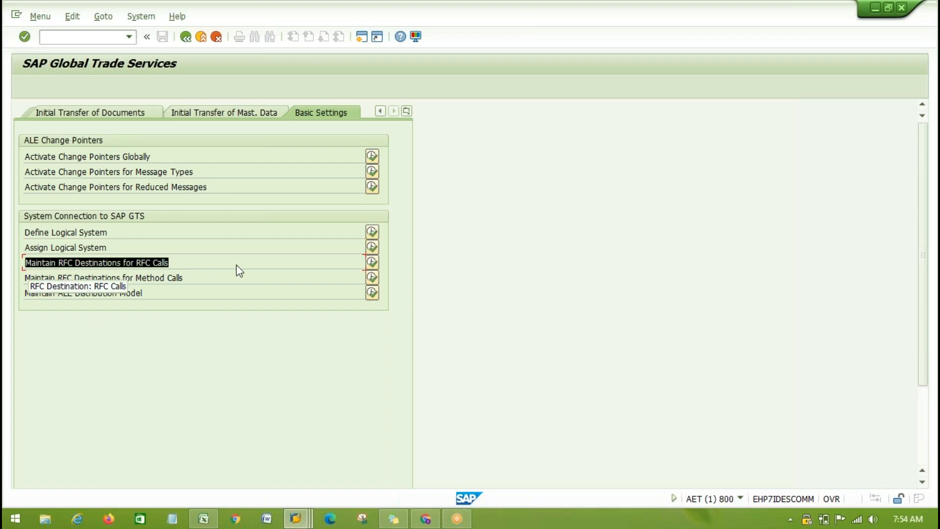
pyautogui.click(238, 270)
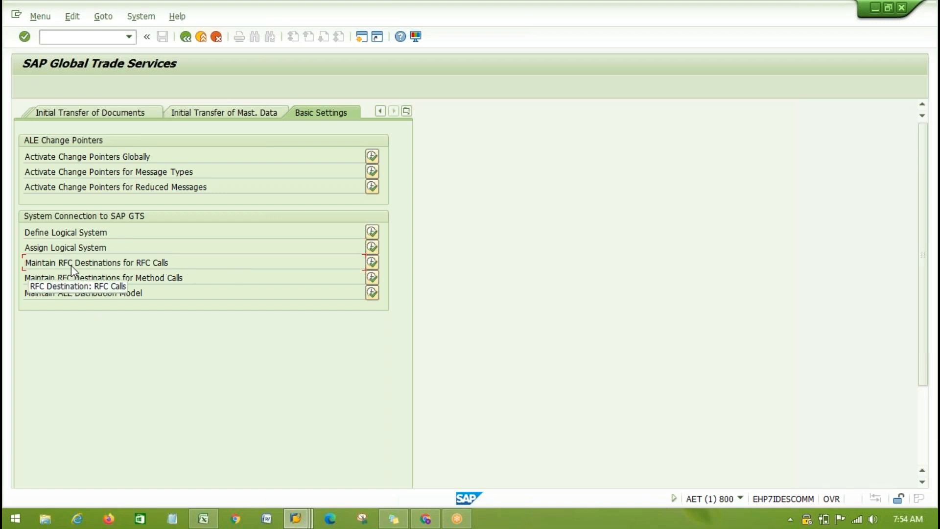
pyautogui.moveTo(81, 262); pyautogui.dragTo(202, 263)
pyautogui.click(201, 263)
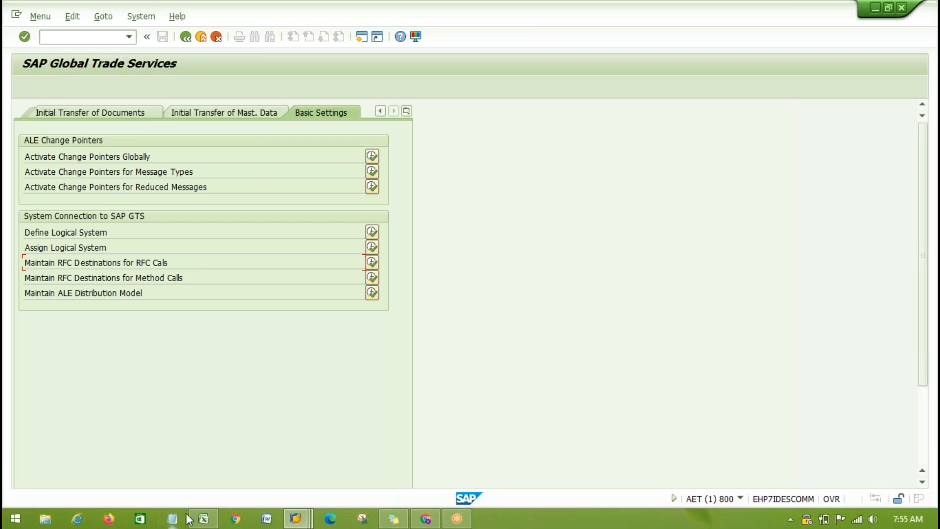
# - Switch to the Excel workbook and add a new worksheet after Sheet3
pyautogui.click(204, 518)
pyautogui.scroll(-1, 539, 314)
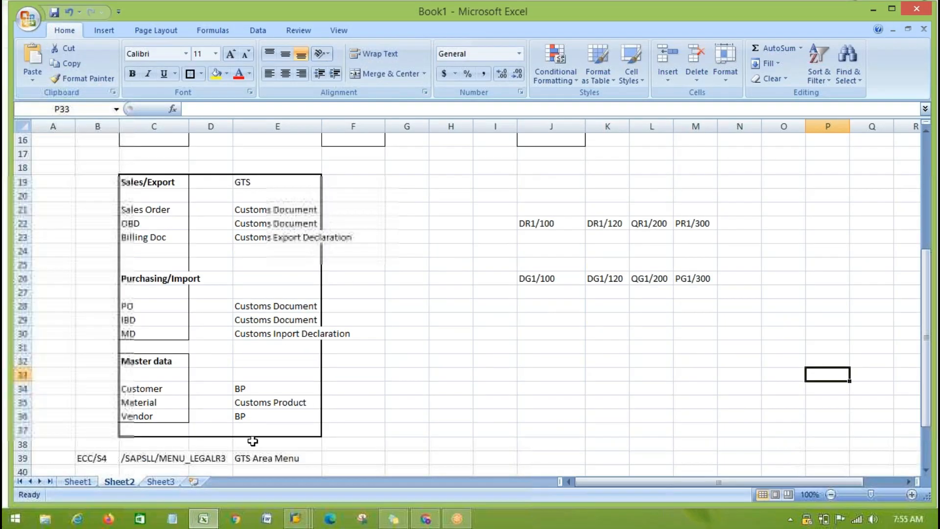
pyautogui.click(160, 482)
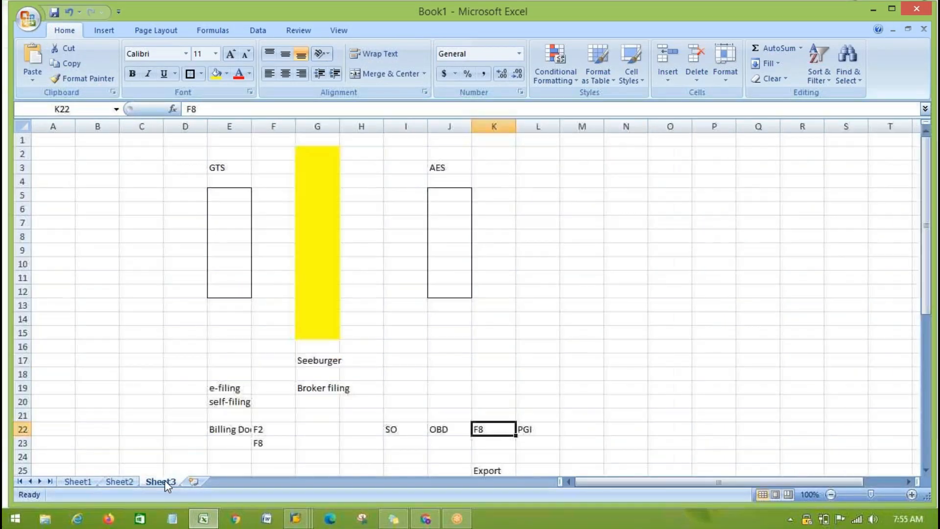
pyautogui.click(194, 481)
# - Label cell E6 as ECC and cell G6 as GTS on the new sheet
pyautogui.click(231, 203)
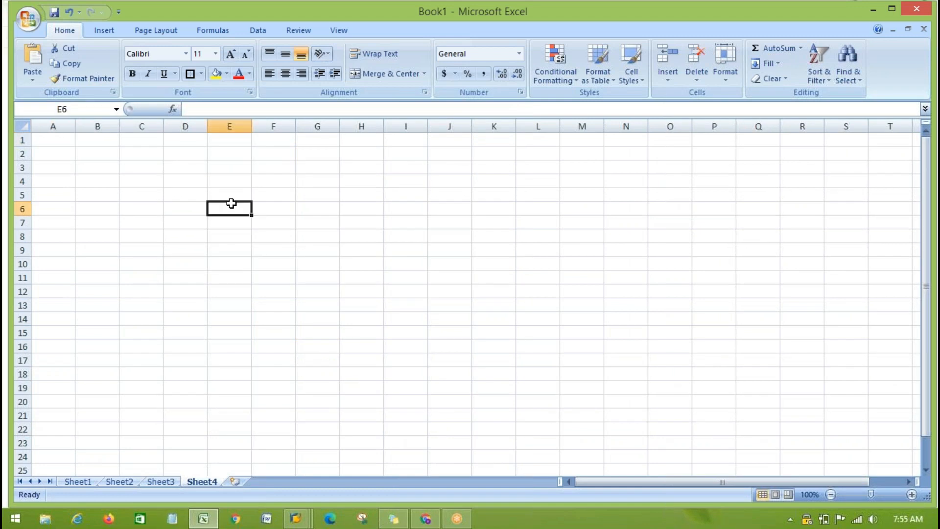
pyautogui.write('ECC')
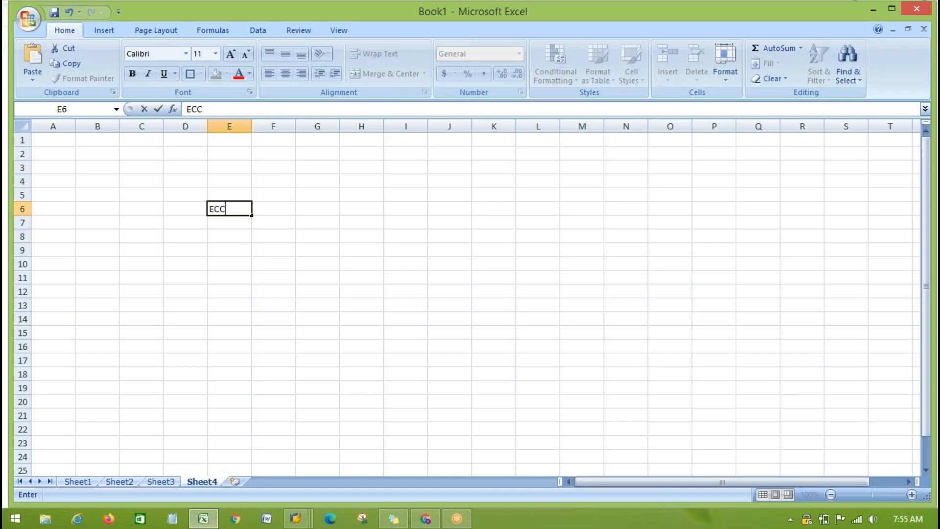
pyautogui.press('Right')
pyautogui.press('Right')
pyautogui.write('GTS')
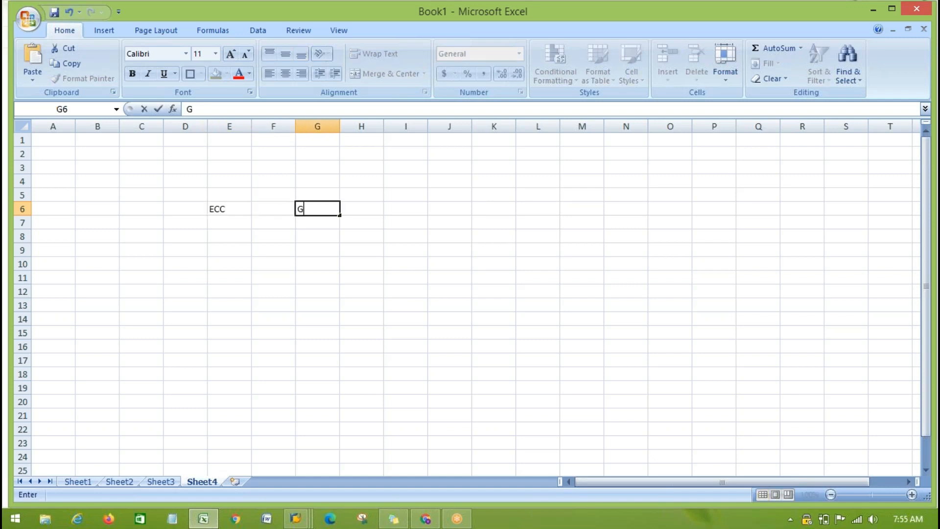
pyautogui.click(220, 211)
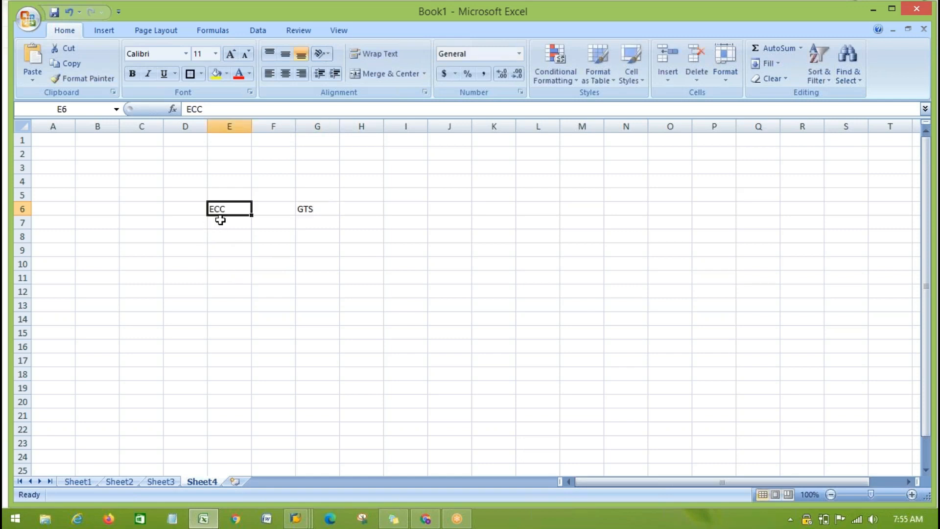
pyautogui.click(312, 207)
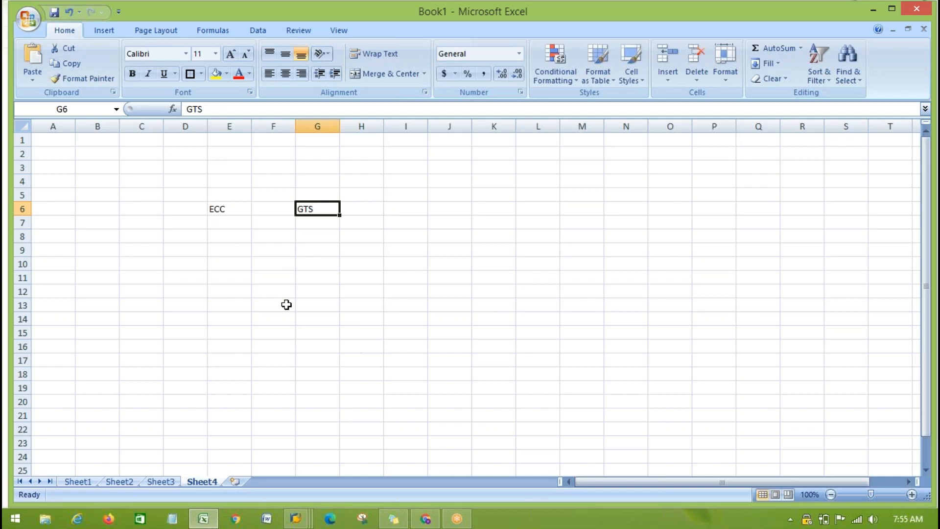
# - Enter 100 in cell E8 below the ECC label, and compare it with the GTS label
pyautogui.click(218, 234)
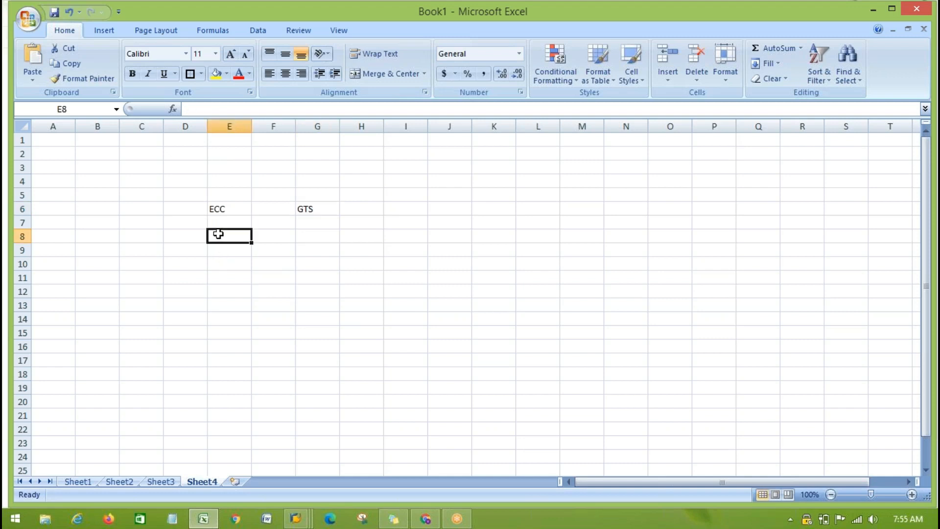
pyautogui.write('100')
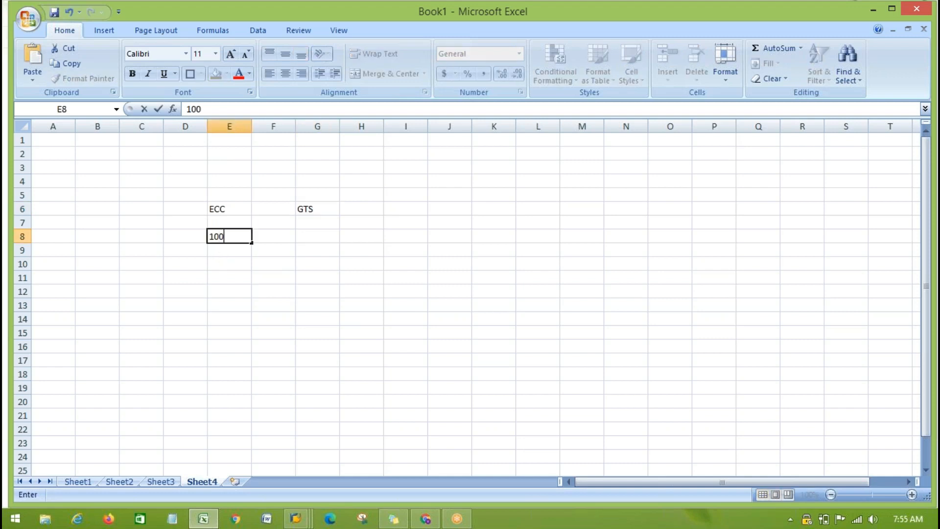
pyautogui.click(356, 289)
pyautogui.click(476, 274)
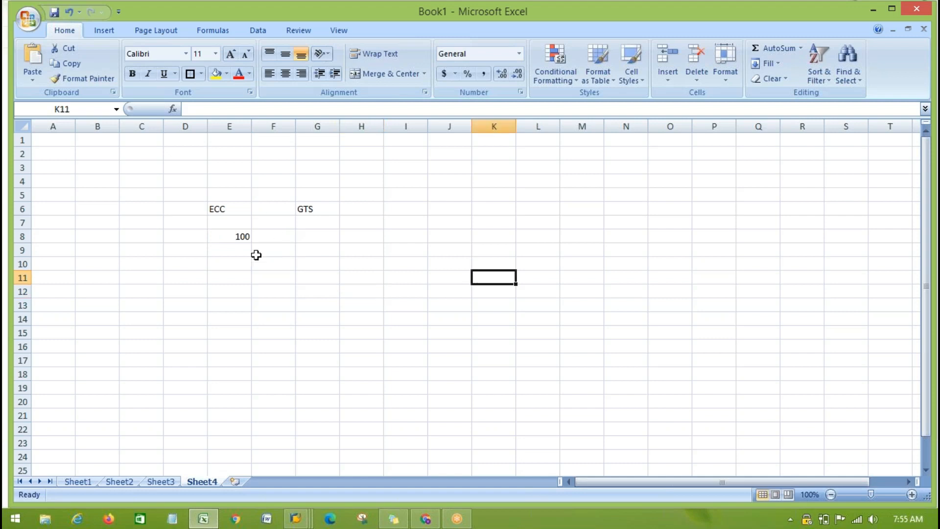
pyautogui.click(228, 239)
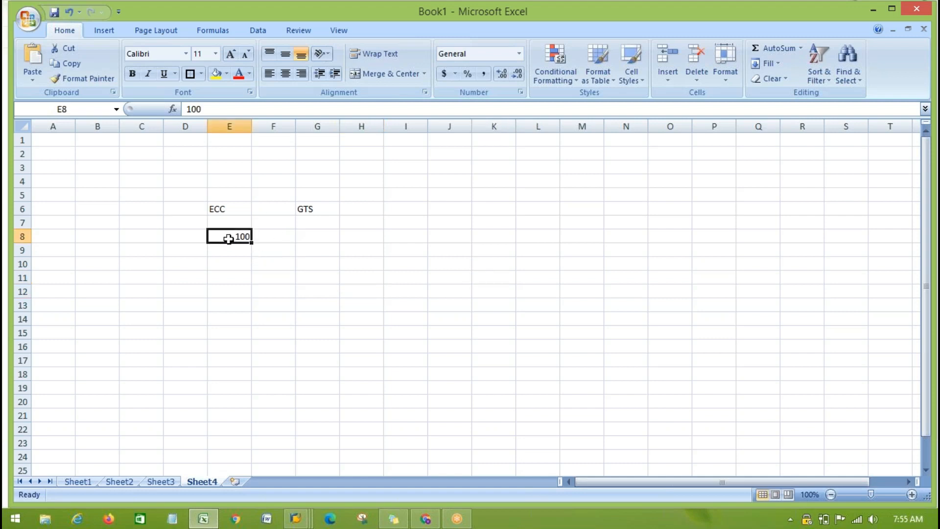
pyautogui.click(314, 209)
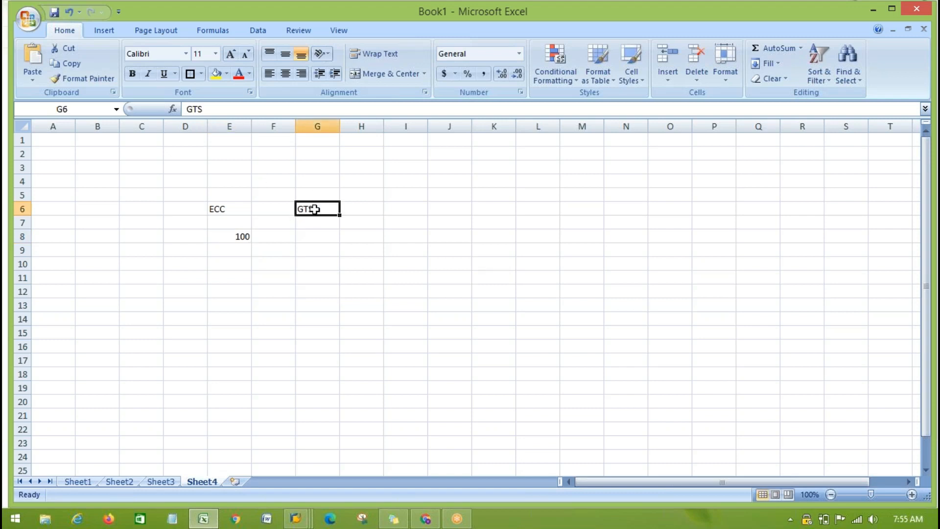
# - Compare the ECC and GTS labels on Sheet4 with the client number under ECC and the blank cell under GTS
pyautogui.click(231, 235)
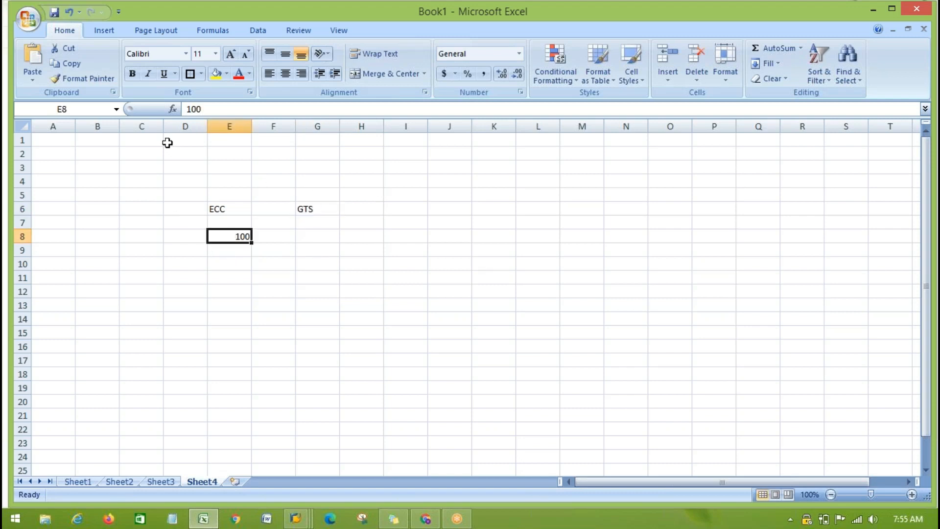
pyautogui.click(314, 238)
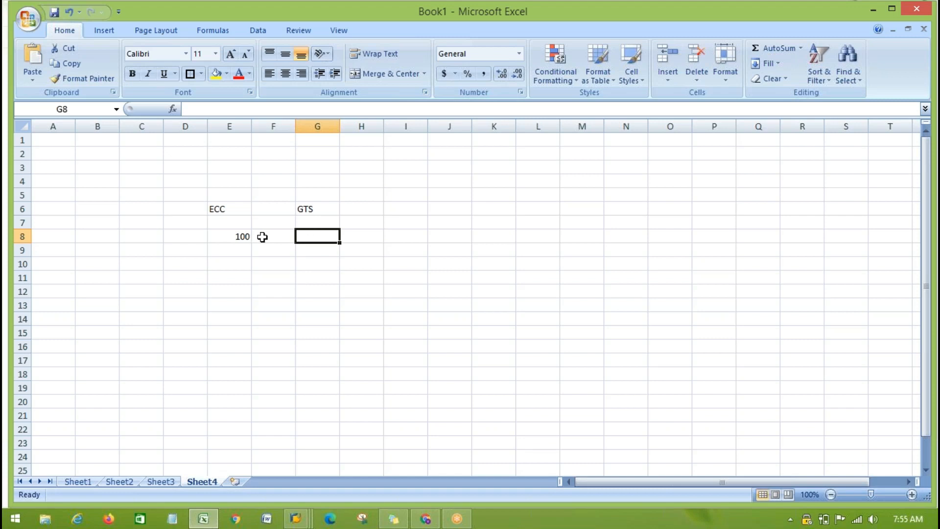
pyautogui.click(231, 238)
pyautogui.click(432, 318)
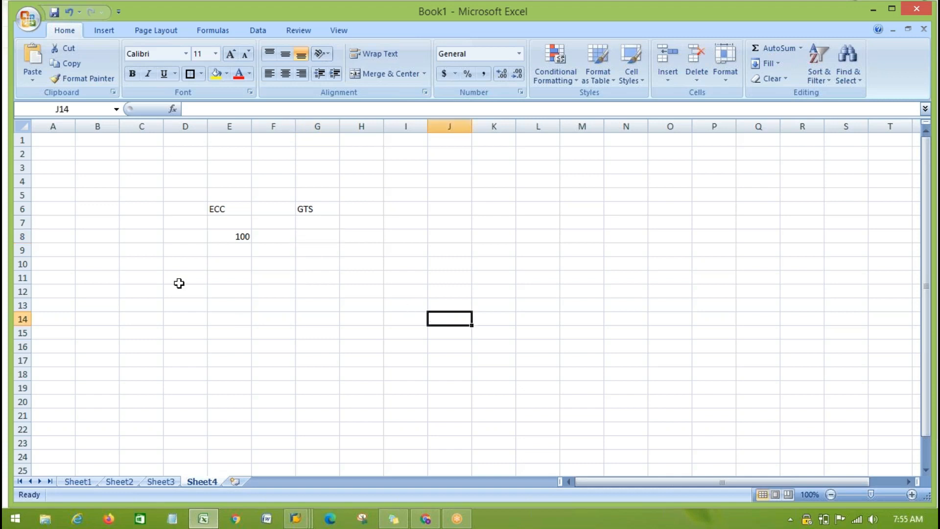
pyautogui.click(214, 209)
pyautogui.click(310, 209)
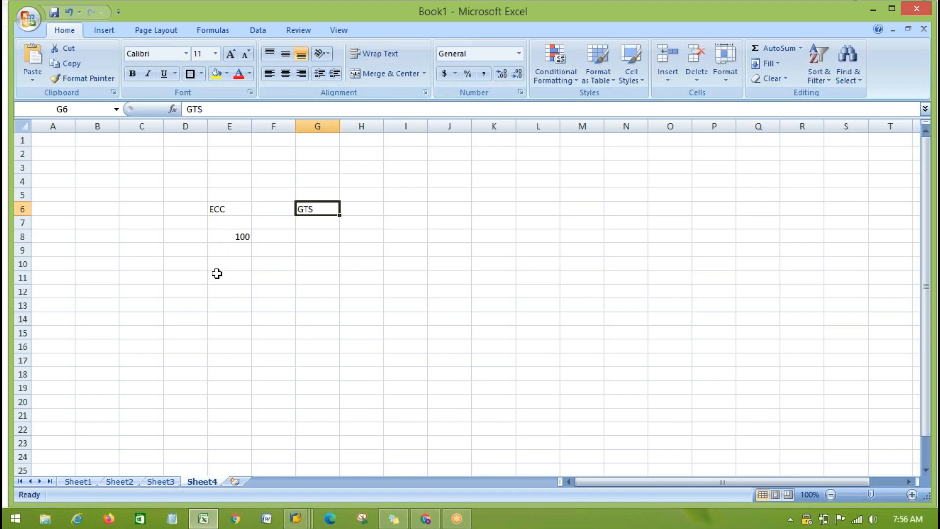
pyautogui.hotkey('alt', 'Tab')
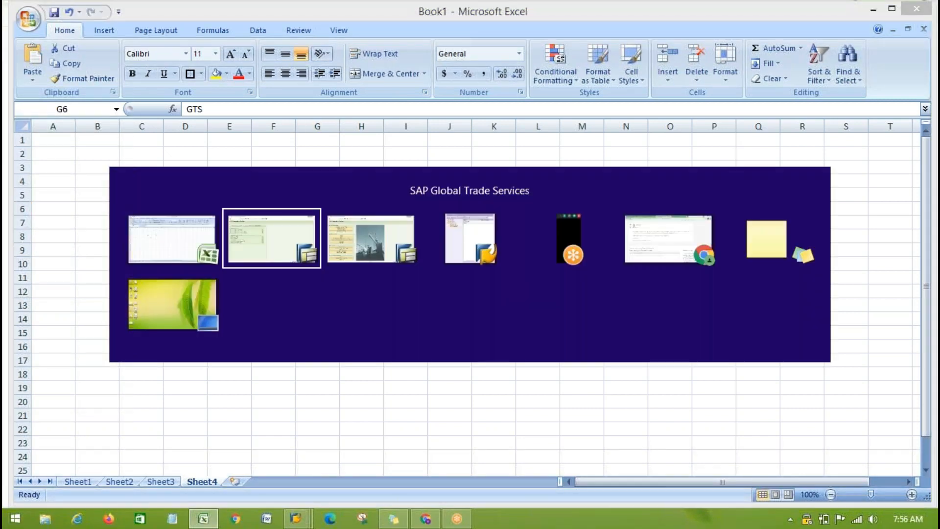
pyautogui.hotkey('alt', 'shift', 'Tab')
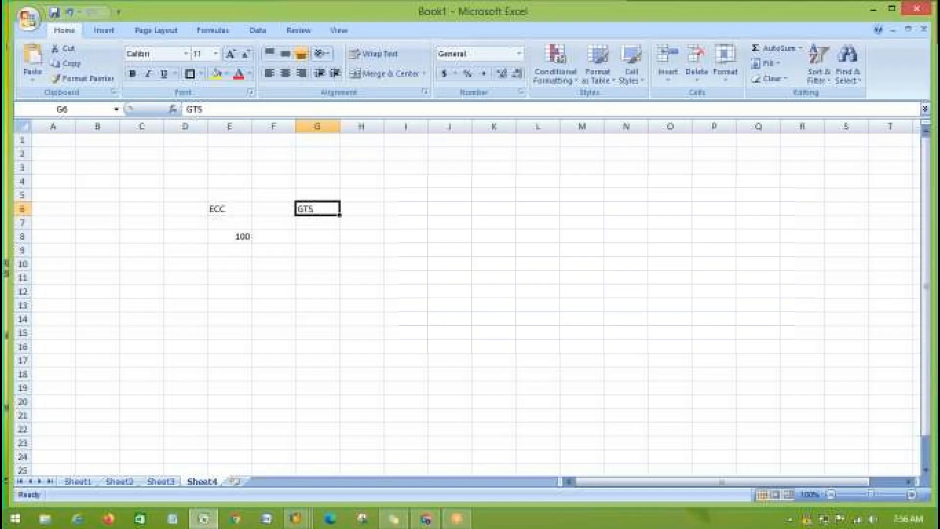
# - Go to Sheet2 and review the ECC and GTS system/client entries in rows 22 and 26
pyautogui.click(160, 481)
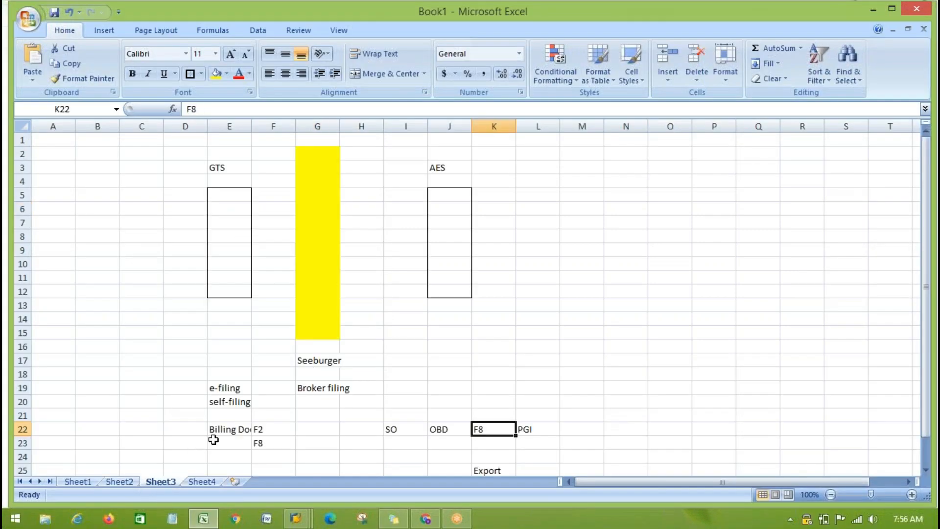
pyautogui.scroll(-10, 551, 413)
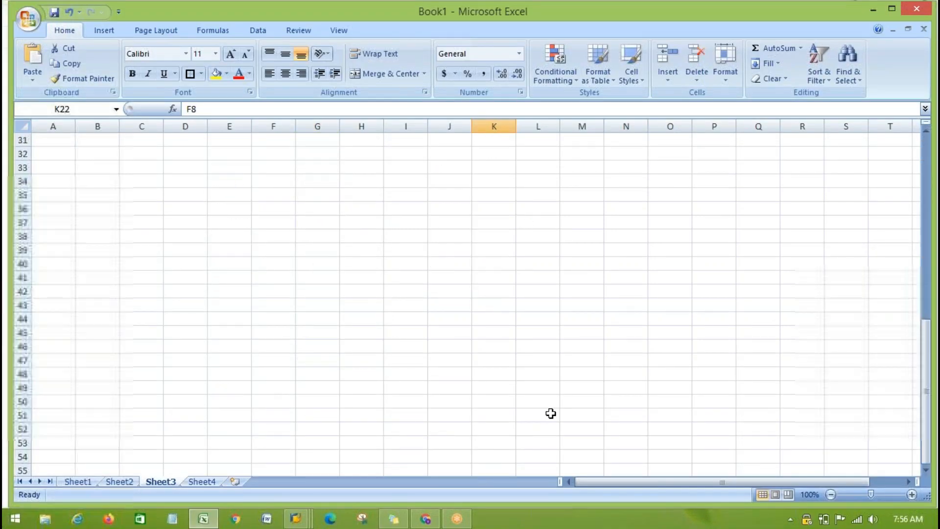
pyautogui.click(119, 481)
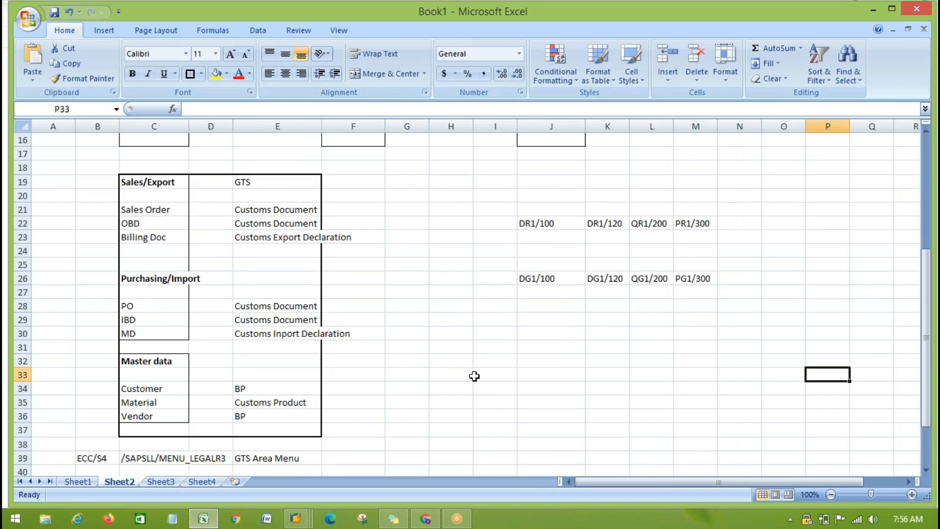
pyautogui.scroll(1, 505, 324)
pyautogui.click(529, 268)
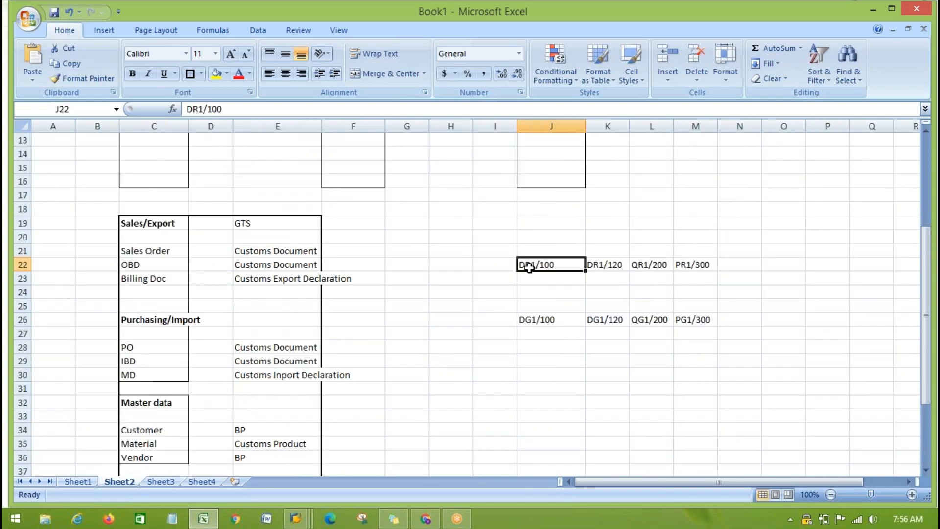
pyautogui.moveTo(531, 318); pyautogui.dragTo(736, 319)
pyautogui.click(696, 383)
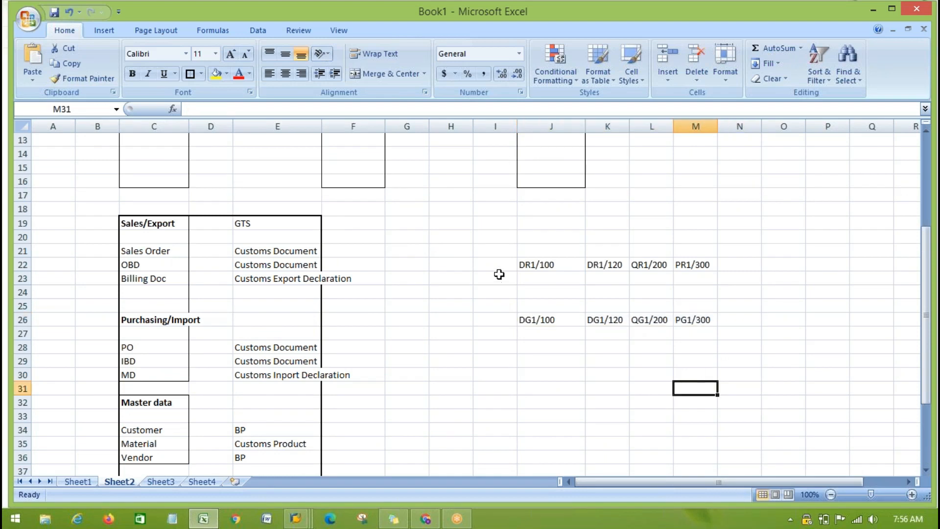
# - Compare DR1/100 in row 22 with each of the four GTS system/client entries in row 26
pyautogui.click(534, 265)
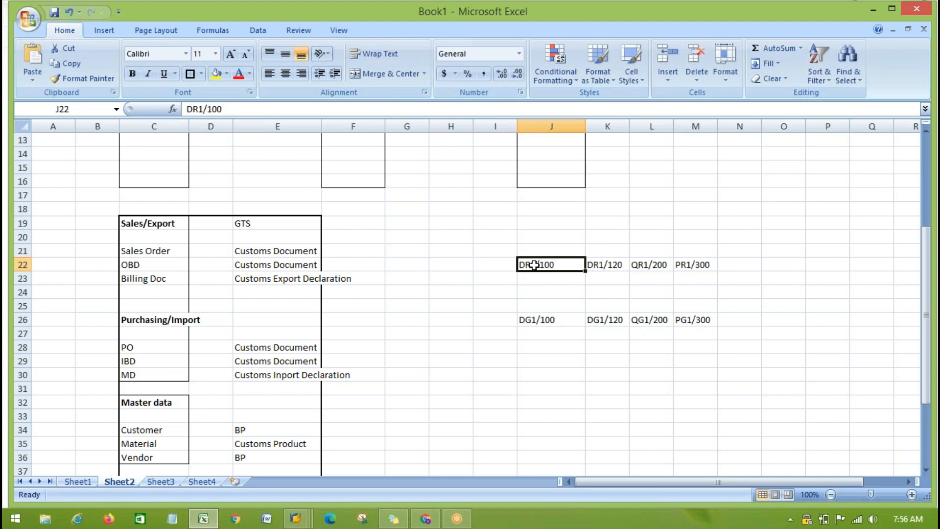
pyautogui.click(530, 319)
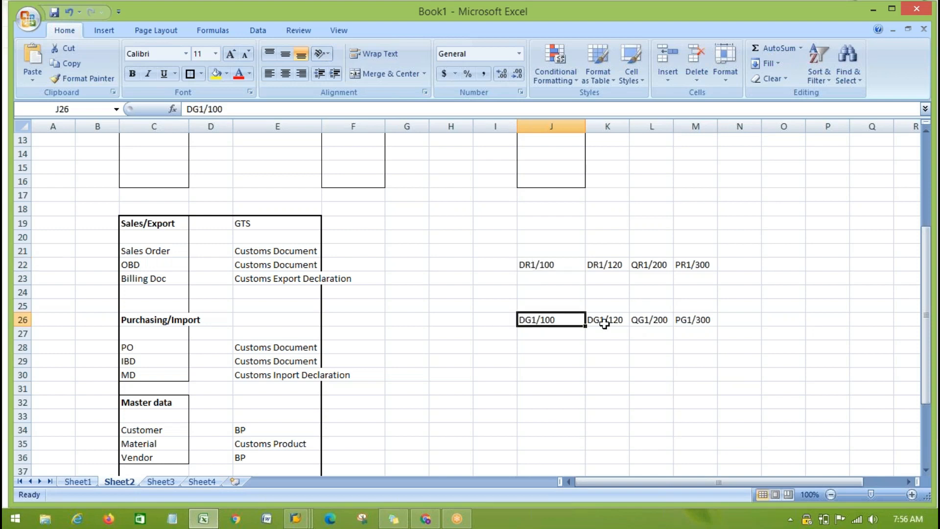
pyautogui.click(605, 323)
pyautogui.click(659, 322)
pyautogui.click(696, 320)
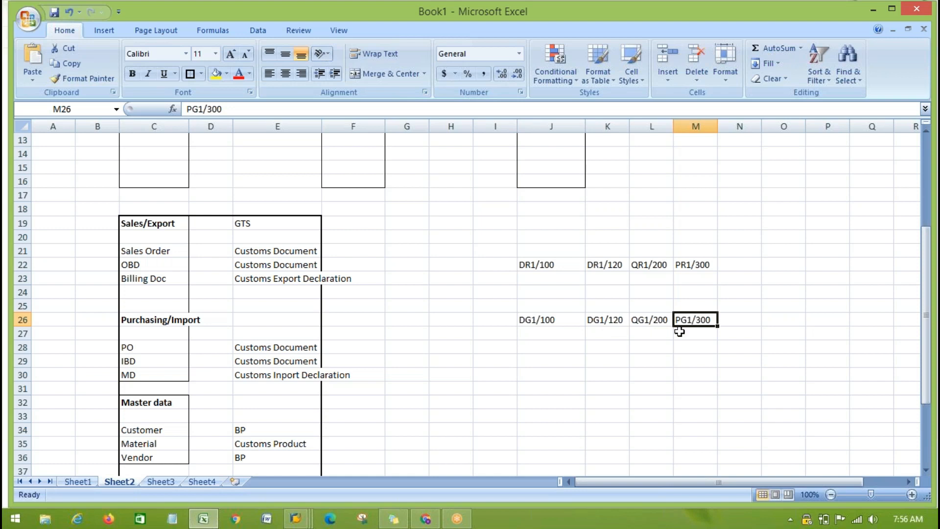
# - Switch to SAP to examine the Maintain RFC Destinations for RFC Calls activity, and return to the Excel workbook
pyautogui.hotkey('alt', 'Tab')
pyautogui.moveTo(26, 263); pyautogui.dragTo(195, 265)
pyautogui.click(195, 265)
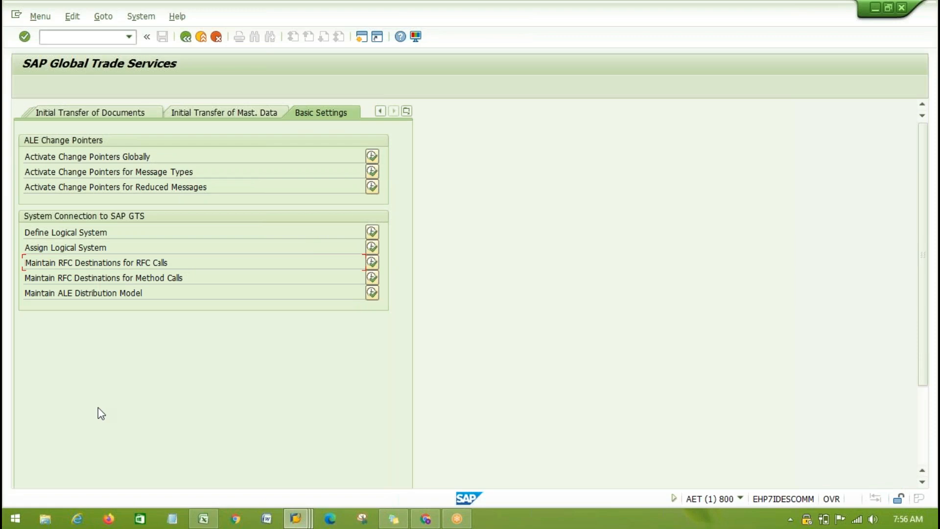
pyautogui.hotkey('alt', 'Tab')
pyautogui.click(443, 415)
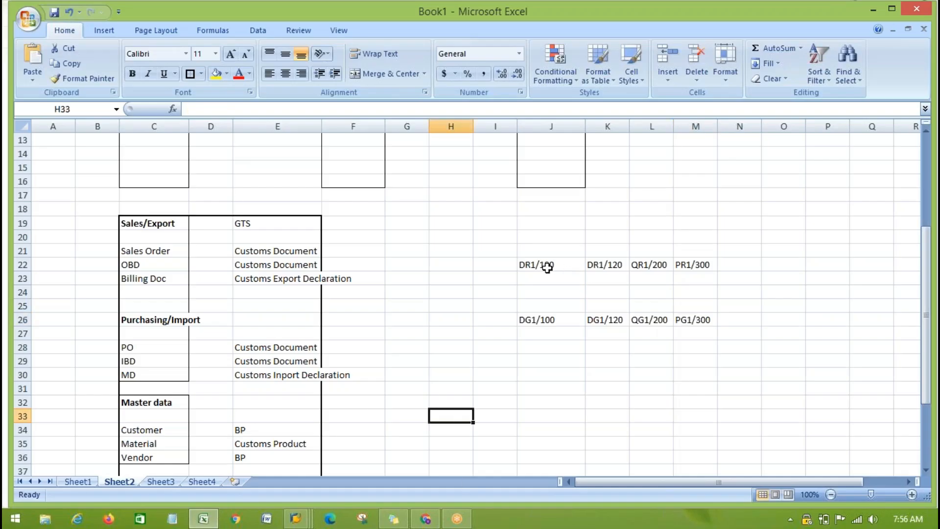
# - Trace the possible connections from DR1/100 to the GTS entries DG1/100 through PG1/300 on Sheet2
pyautogui.click(530, 265)
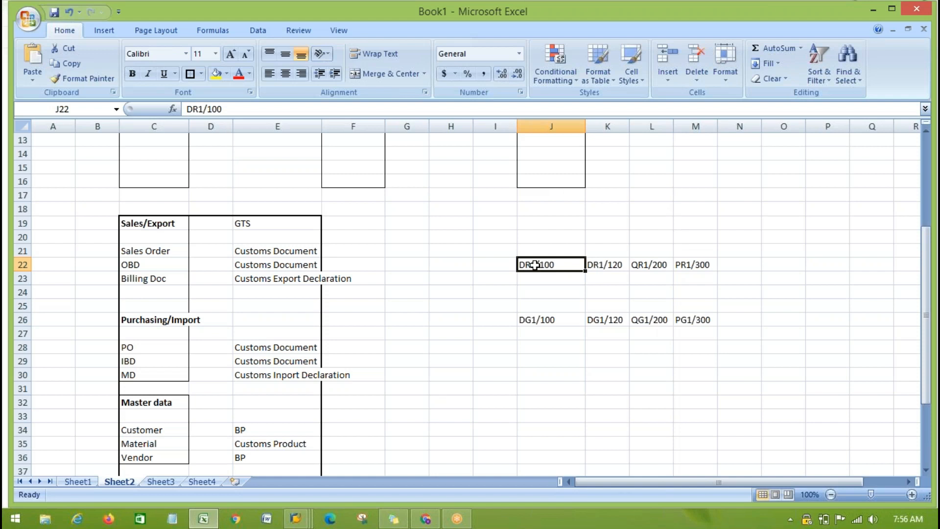
pyautogui.click(538, 319)
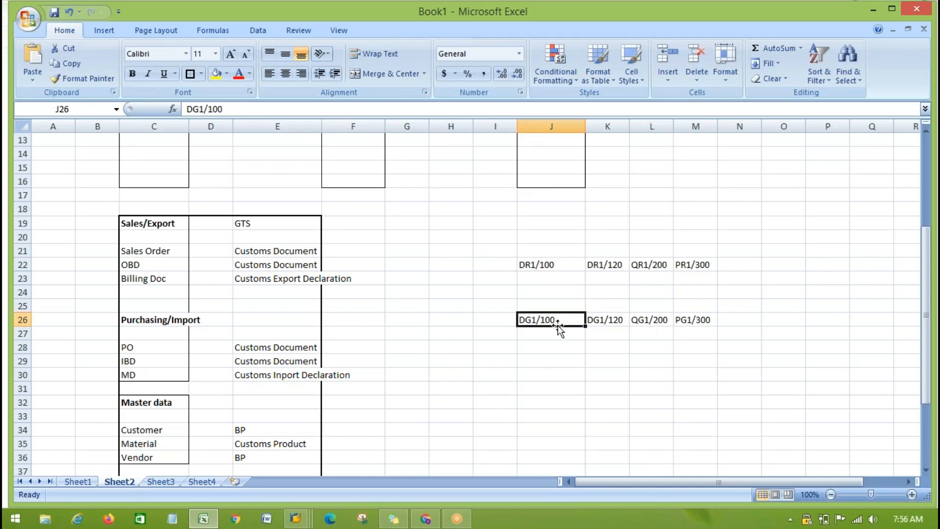
pyautogui.click(614, 321)
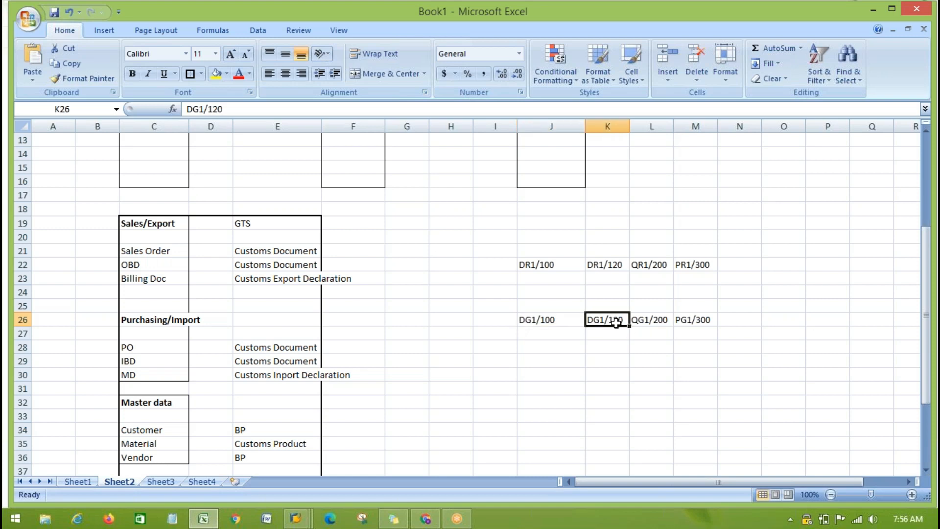
pyautogui.click(652, 321)
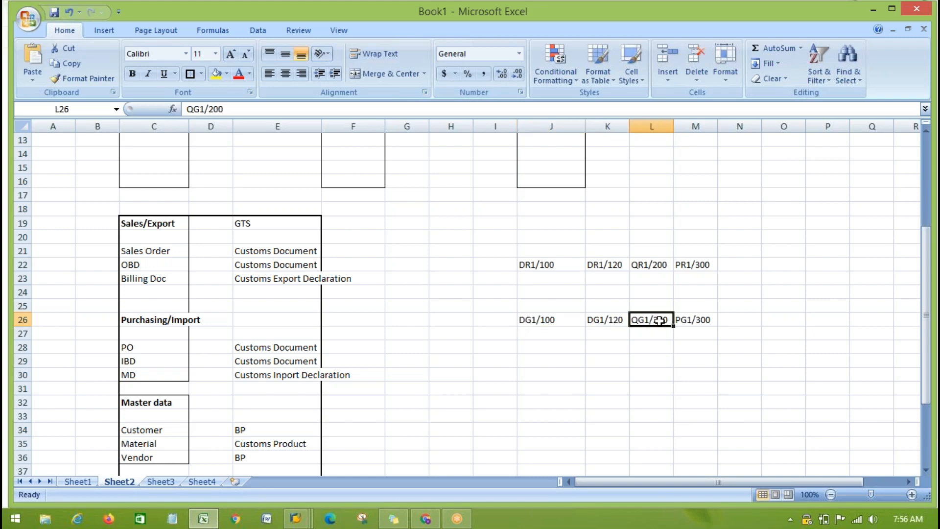
pyautogui.click(695, 321)
pyautogui.moveTo(525, 322); pyautogui.dragTo(688, 321)
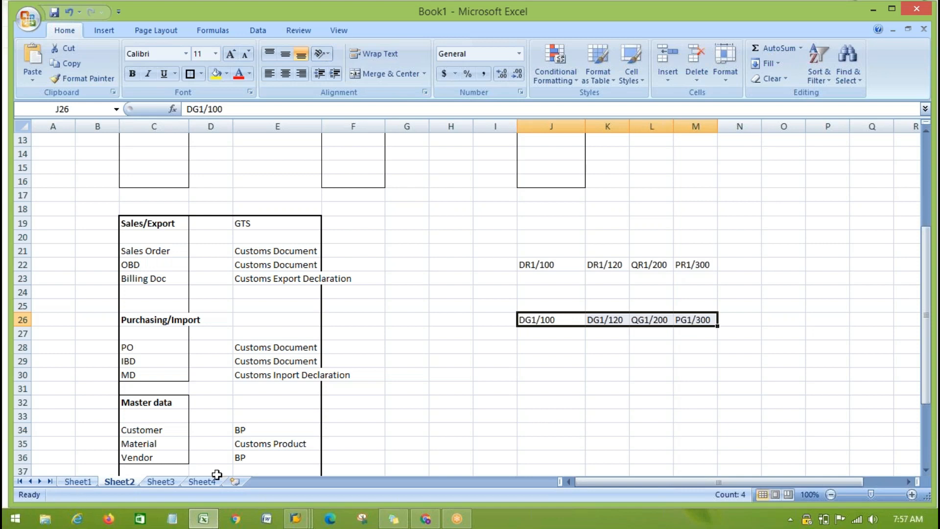
# - Return to Sheet4 and enter IP in cell G8 below the GTS label
pyautogui.click(202, 482)
pyautogui.click(225, 236)
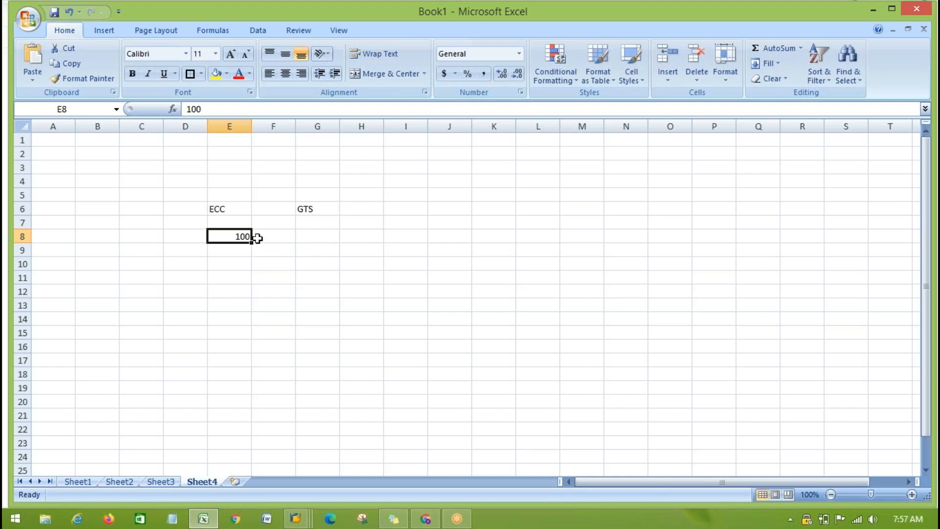
pyautogui.click(318, 234)
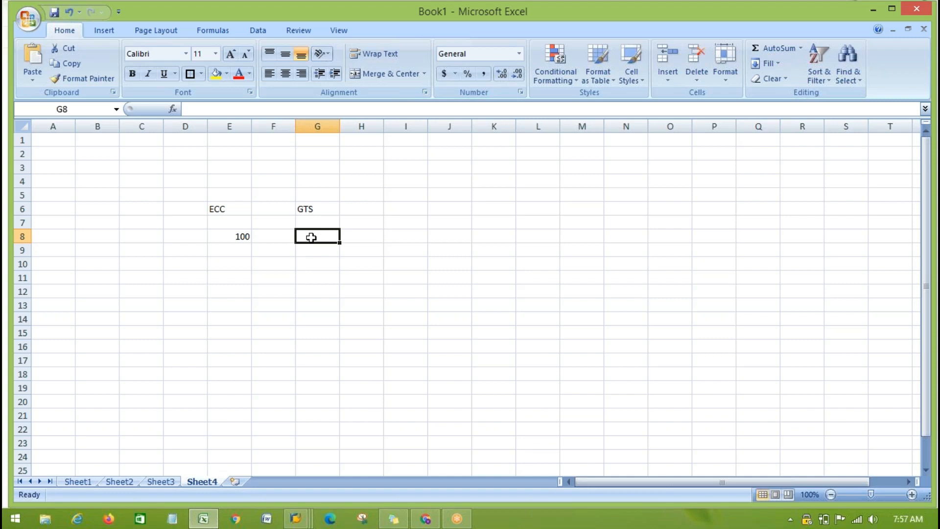
pyautogui.write('IP')
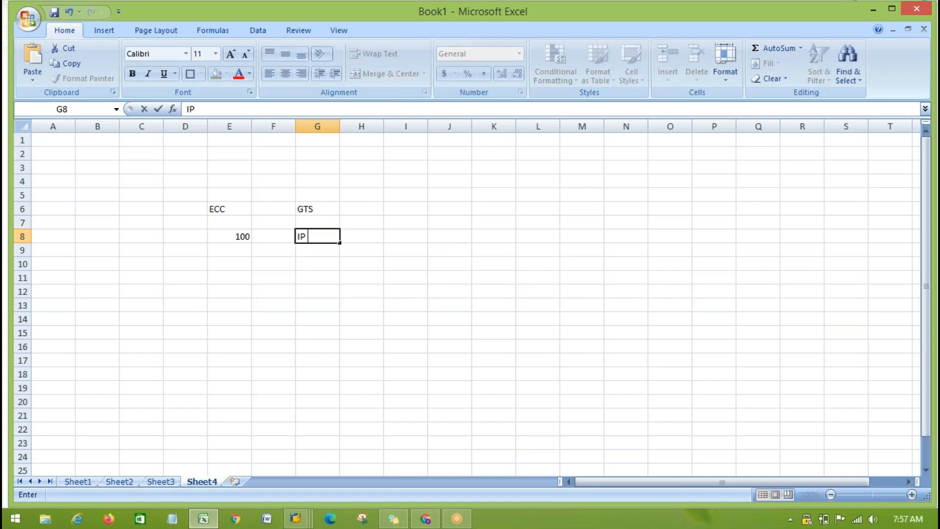
pyautogui.click(218, 217)
pyautogui.click(309, 207)
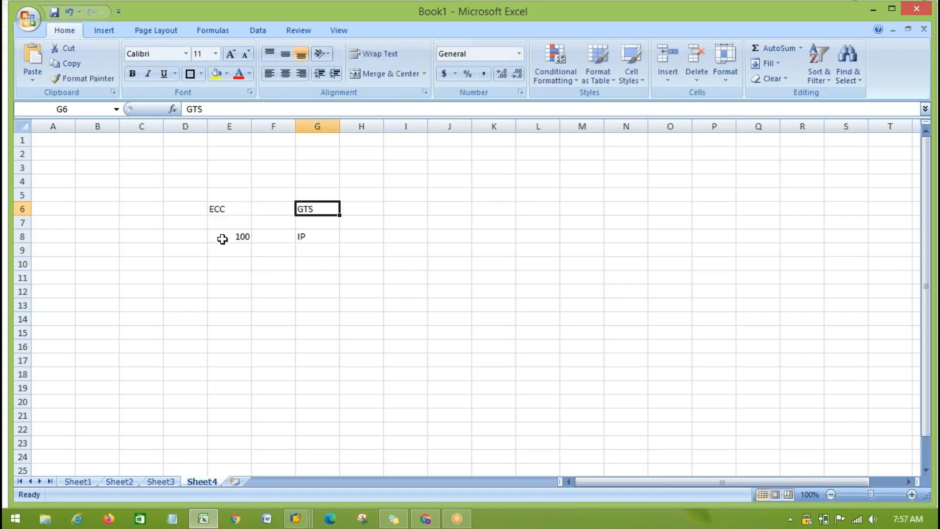
pyautogui.moveTo(227, 252); pyautogui.dragTo(229, 293)
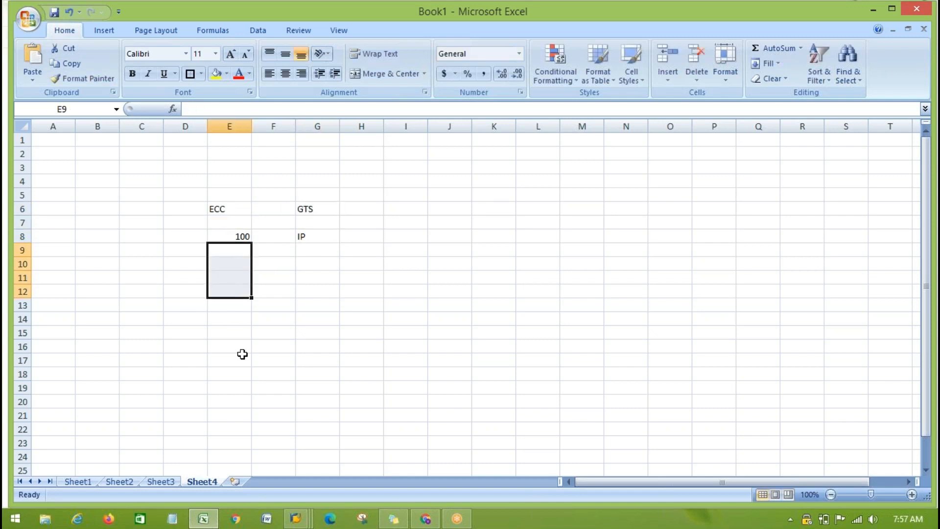
pyautogui.click(242, 358)
pyautogui.click(230, 262)
pyautogui.click(316, 209)
pyautogui.click(220, 264)
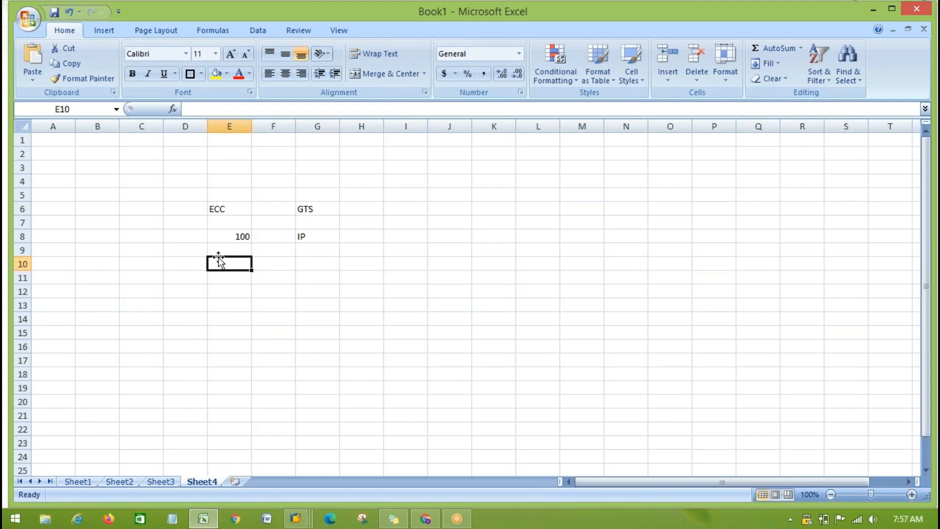
pyautogui.click(219, 210)
# - Enter the sample IP address 100.100.100 in cell E10 under ECC and widen column E
pyautogui.click(220, 261)
pyautogui.write('IP')
pyautogui.press('BackSpace')
pyautogui.press('BackSpace')
pyautogui.write('100')
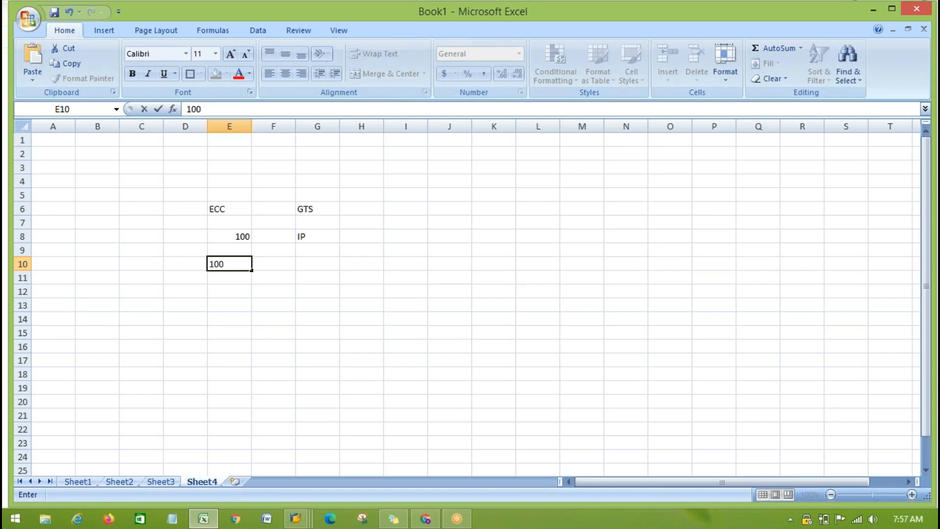
pyautogui.write('.100.100')
pyautogui.click(253, 336)
pyautogui.moveTo(251, 123); pyautogui.dragTo(305, 123)
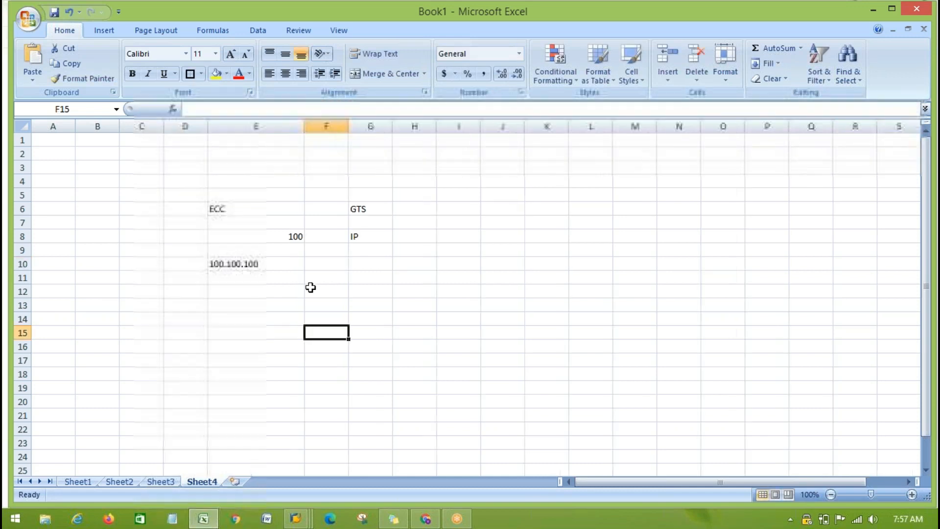
# - Review how the ECC label relates to the sample IP address in E10 and the neighbouring GTS label
pyautogui.click(223, 209)
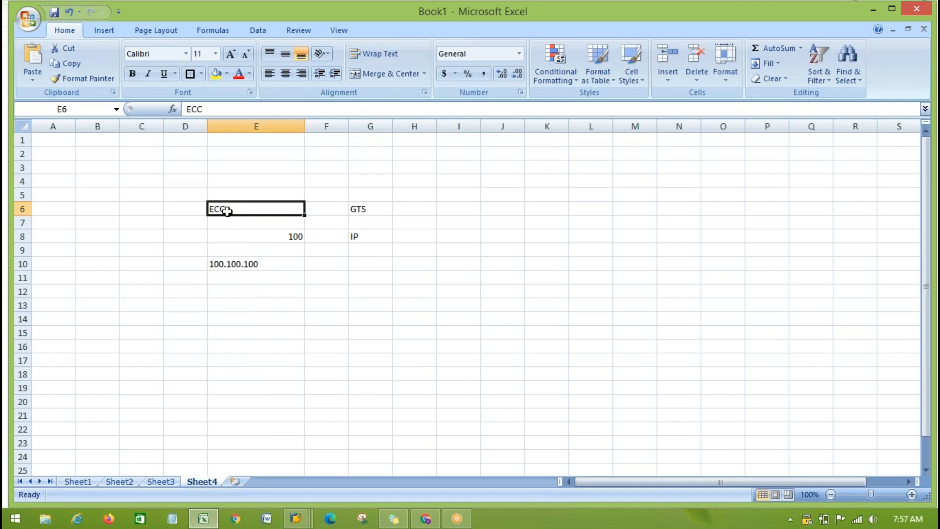
pyautogui.click(237, 264)
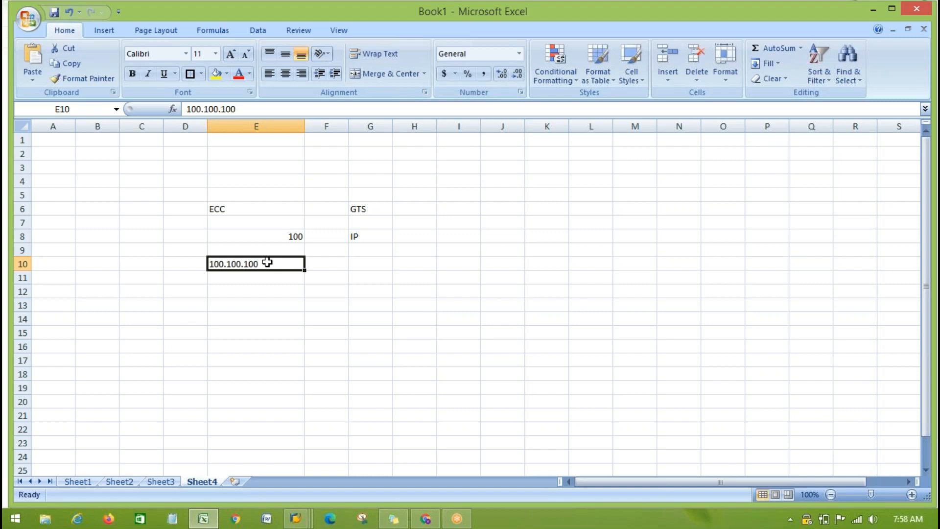
pyautogui.click(232, 209)
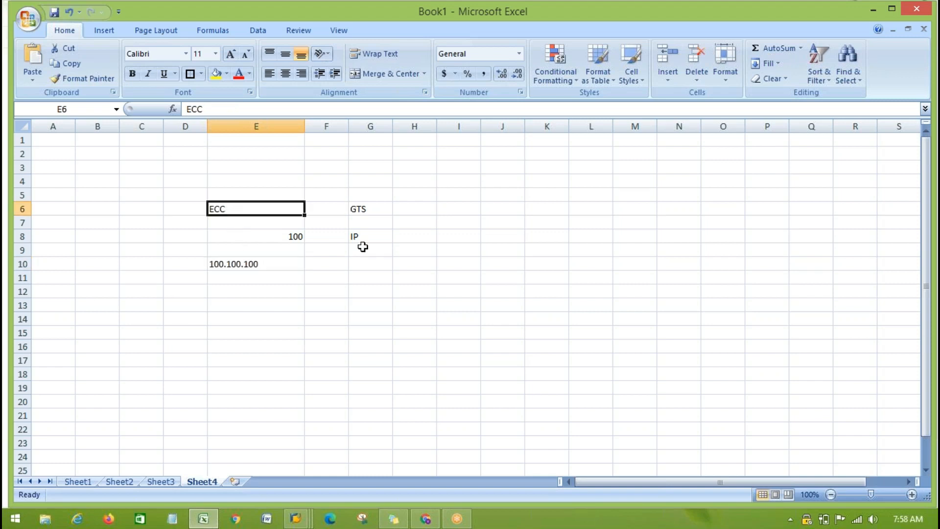
pyautogui.click(238, 265)
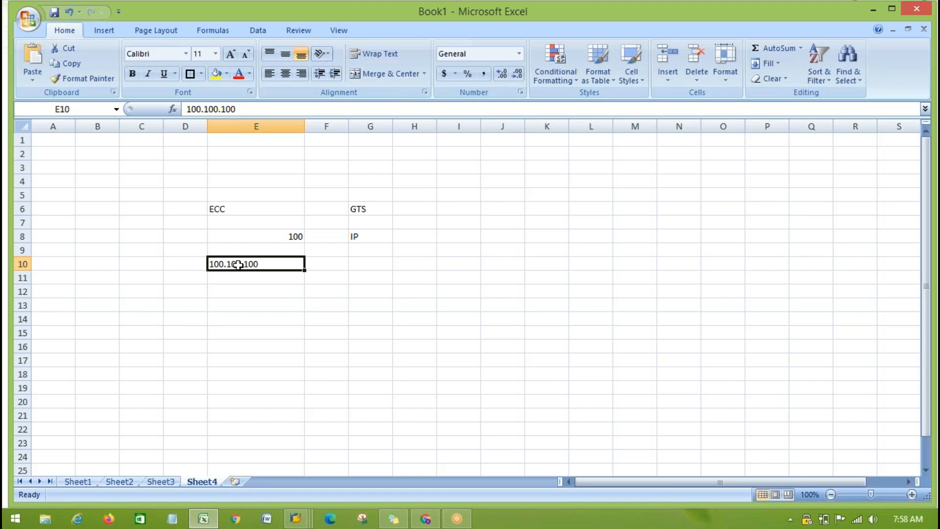
pyautogui.click(226, 279)
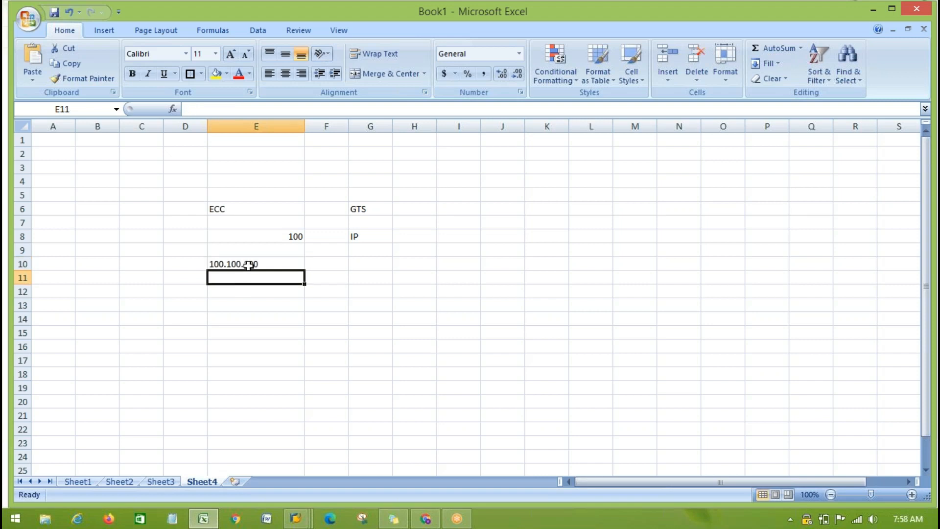
pyautogui.moveTo(272, 209); pyautogui.dragTo(343, 209)
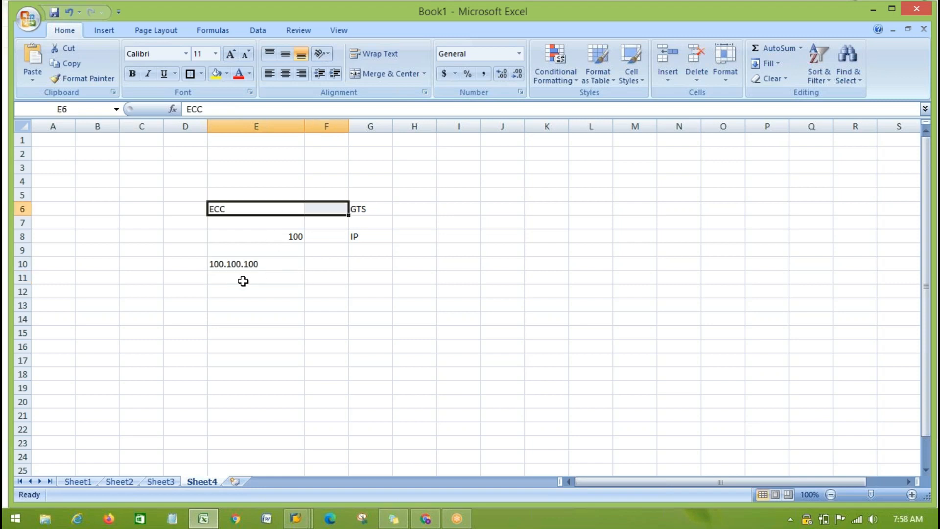
# - Review the sample IP address in E10 and the client number in E8 under the ECC label
pyautogui.click(230, 282)
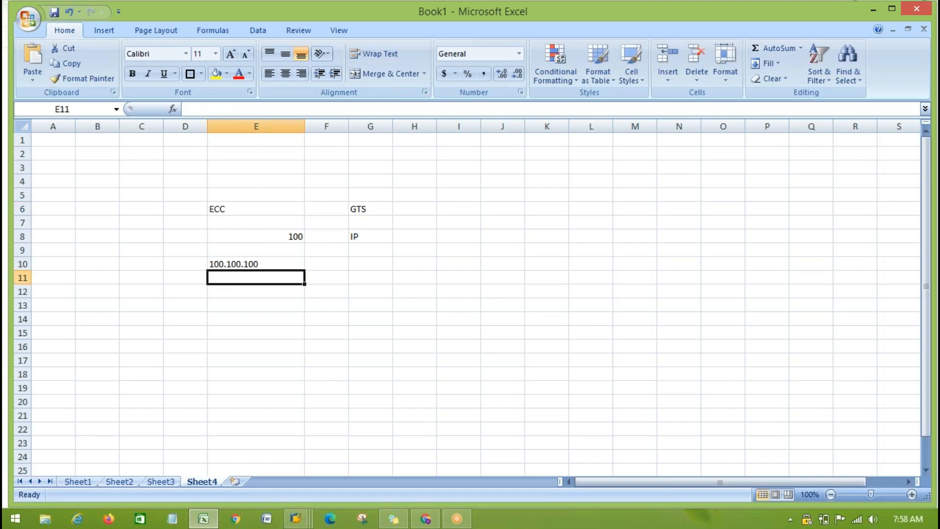
pyautogui.click(237, 268)
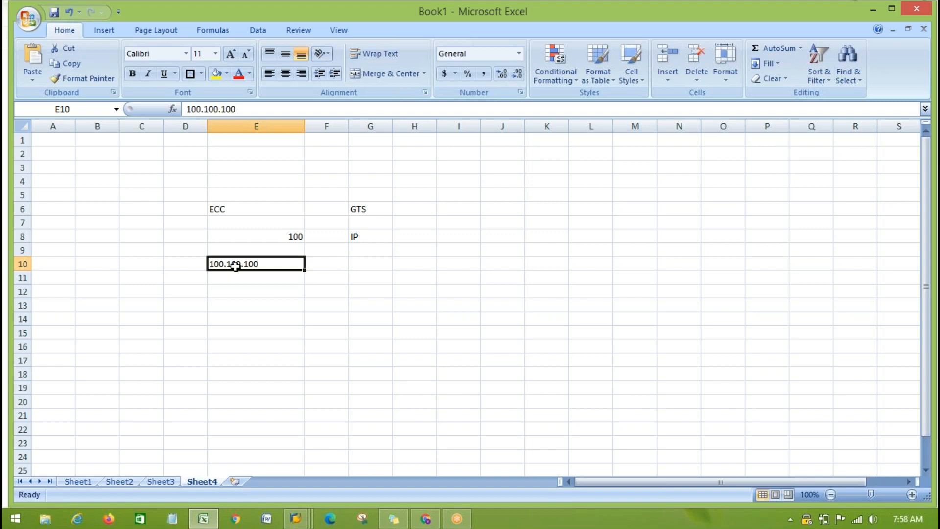
pyautogui.click(228, 280)
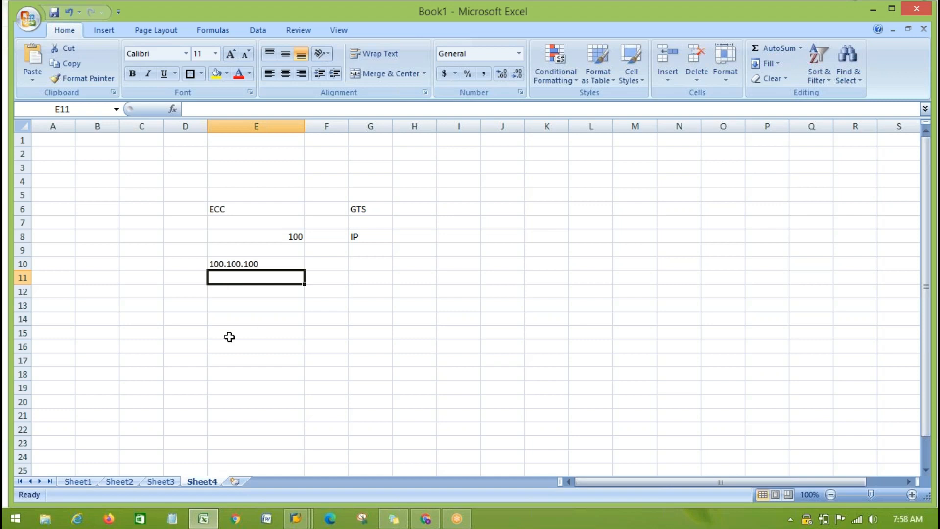
pyautogui.click(287, 237)
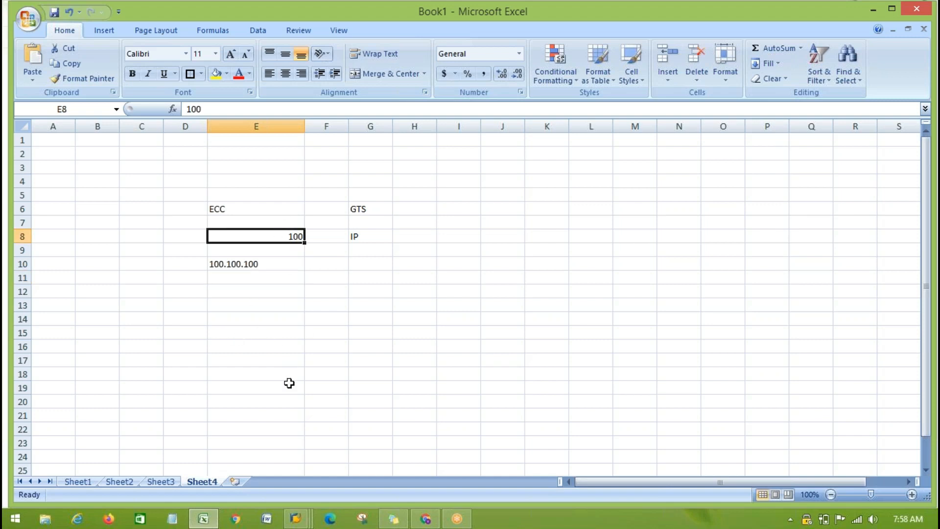
# - Switch to SAP, open the maintenance of RFC destinations for RFC calls and expand the ABAP Connections folder
pyautogui.hotkey('alt', 'Tab')
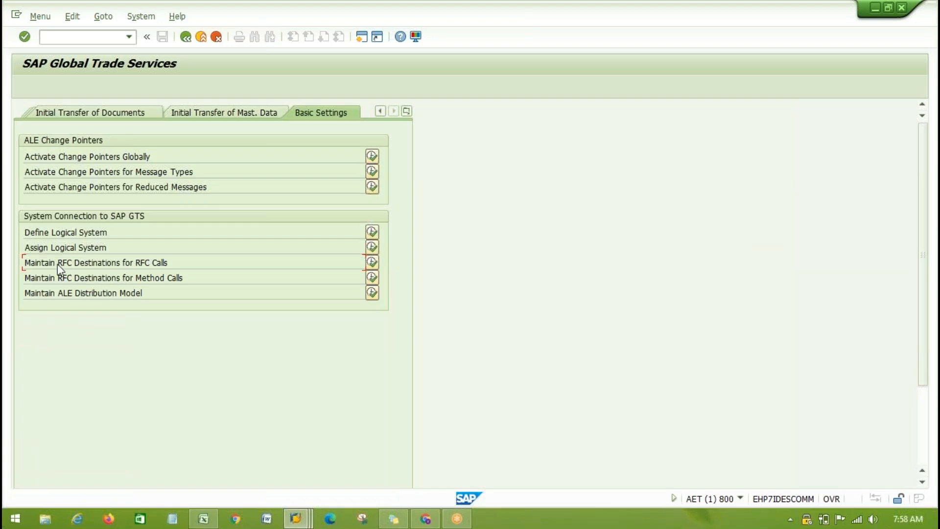
pyautogui.click(372, 262)
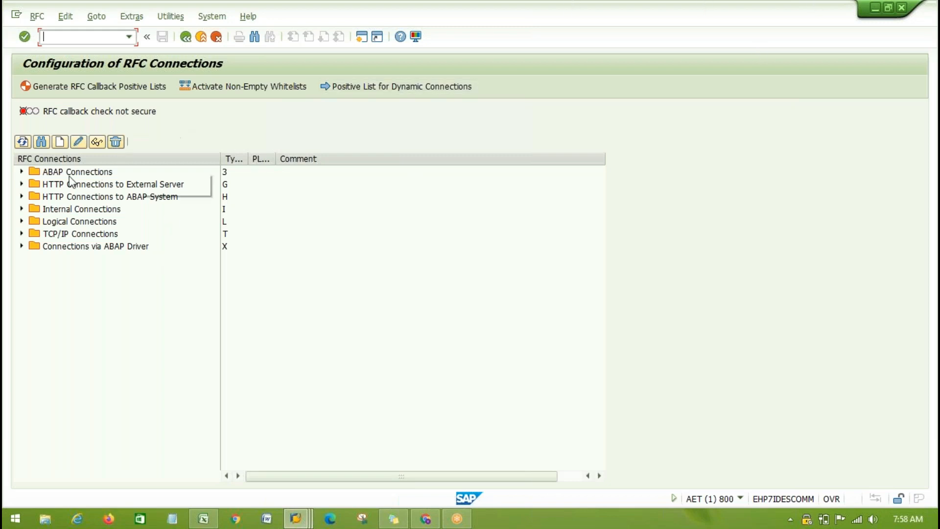
pyautogui.click(22, 173)
pyautogui.click(22, 172)
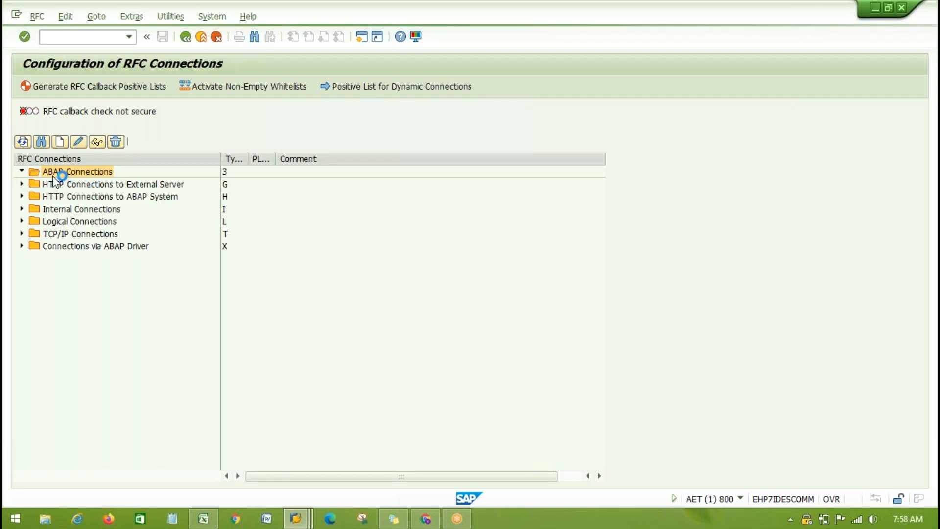
# - Start a new ABAP RFC destination HDKJ with description HH and go over its target host, IP address and instance number fields
pyautogui.click(59, 143)
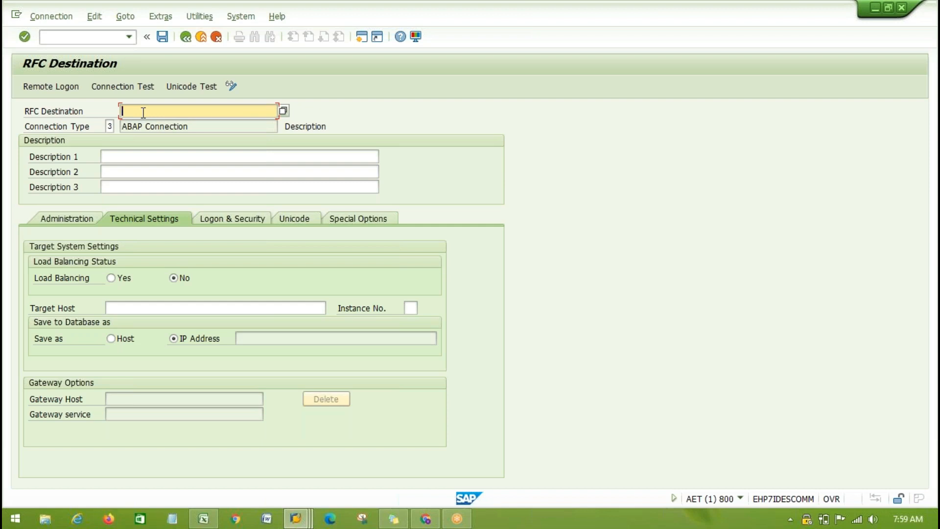
pyautogui.write('HDKJ')
pyautogui.click(131, 157)
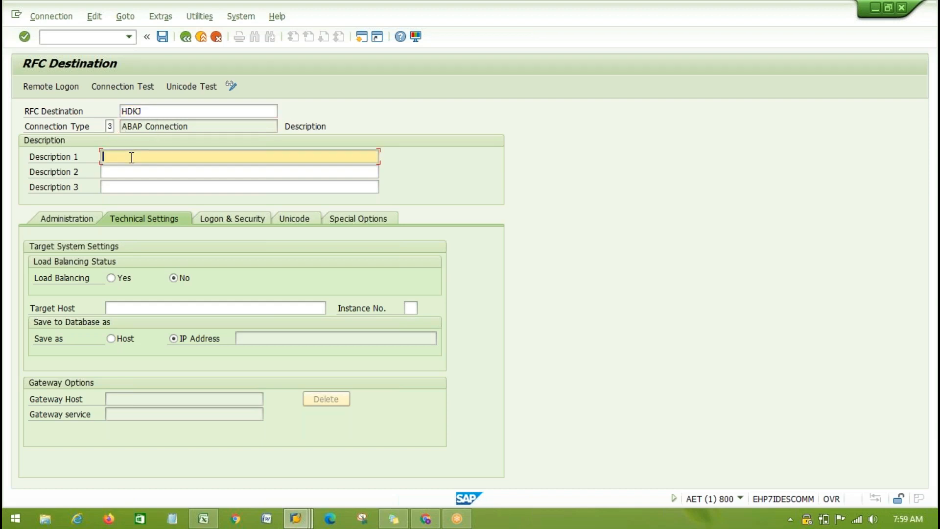
pyautogui.write('HH')
pyautogui.click(115, 308)
pyautogui.click(244, 337)
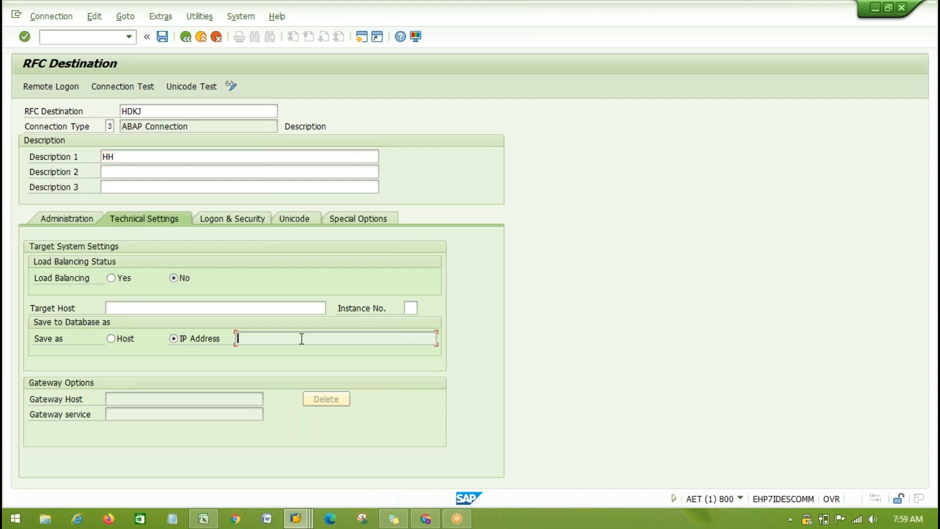
pyautogui.click(412, 308)
# - Switch to the Excel workbook and go through the GTS systems DG1/100, DG1/120, QG1/200 and PG1/300 on Sheet2
pyautogui.click(205, 520)
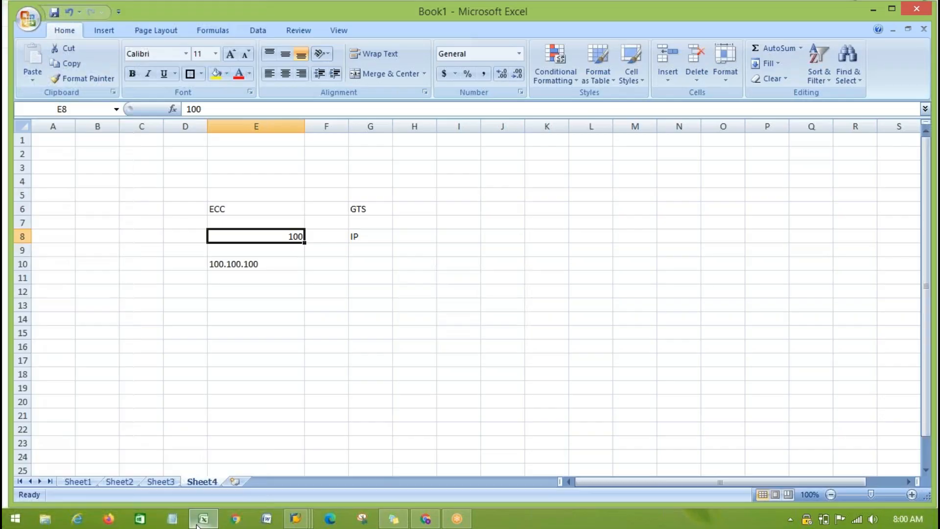
pyautogui.click(160, 482)
pyautogui.click(122, 482)
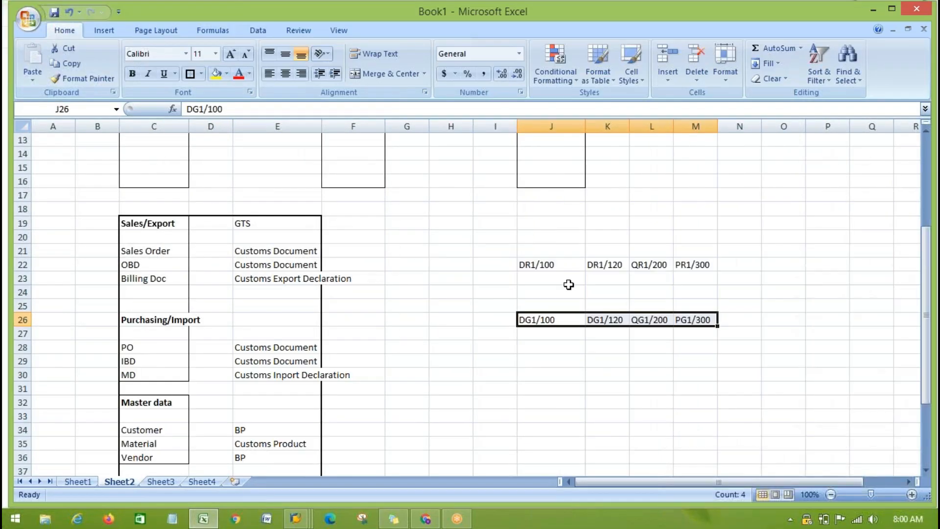
pyautogui.click(558, 319)
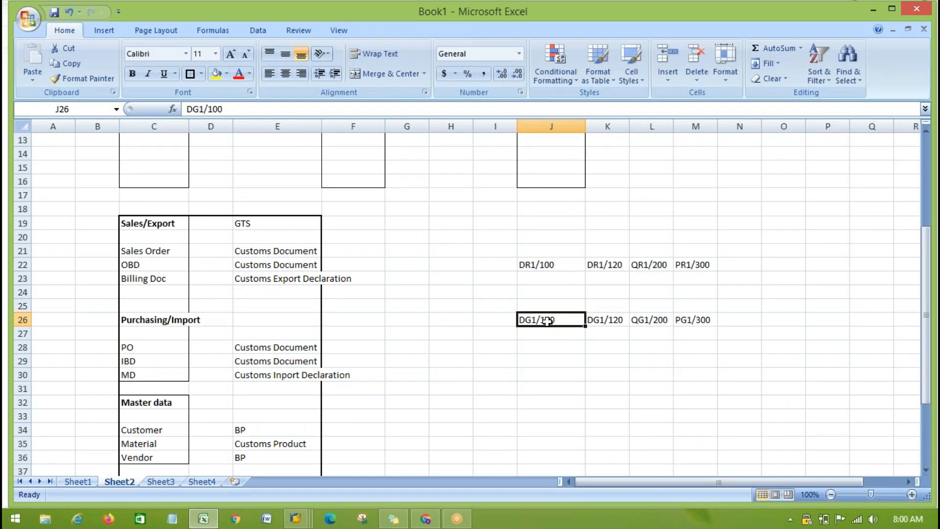
pyautogui.click(604, 316)
pyautogui.click(659, 316)
pyautogui.click(703, 317)
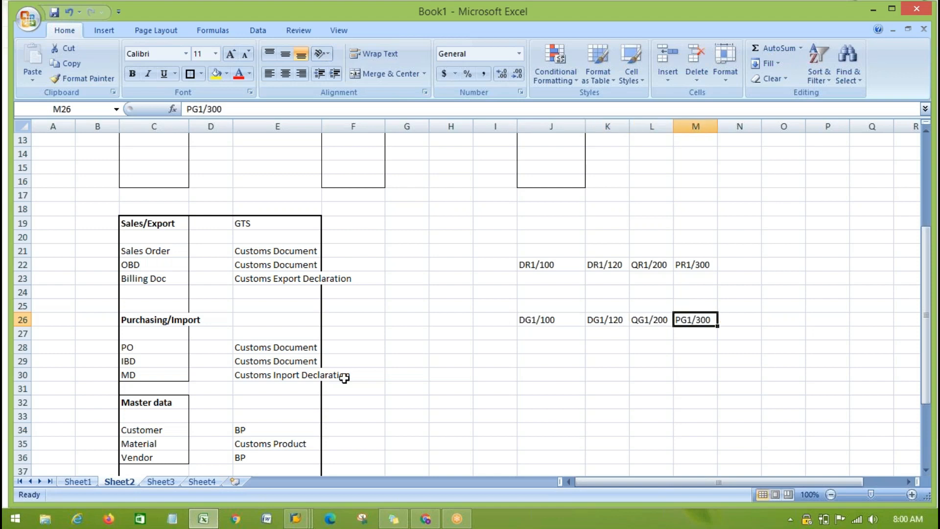
# - Return to SAP, look over the logon and security fields of destination HDKJ and discard the new destination
pyautogui.hotkey('alt', 'Tab')
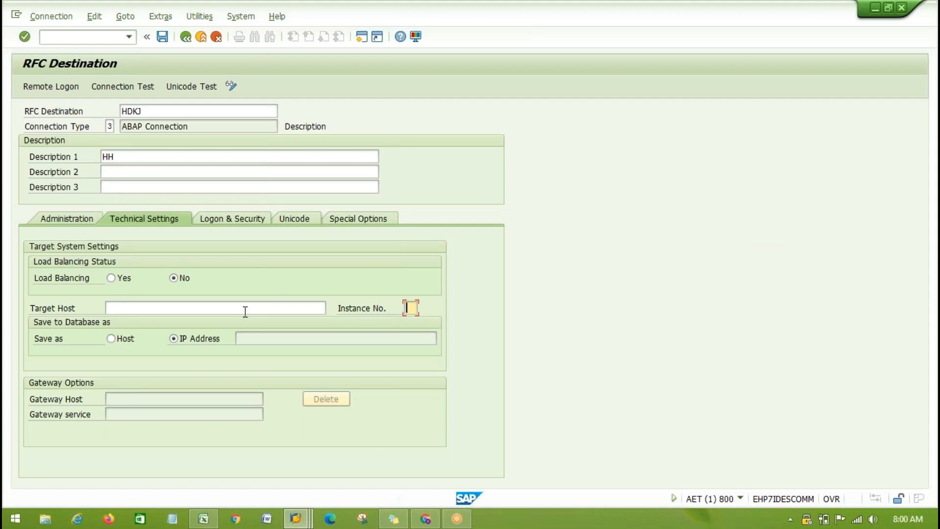
pyautogui.click(214, 221)
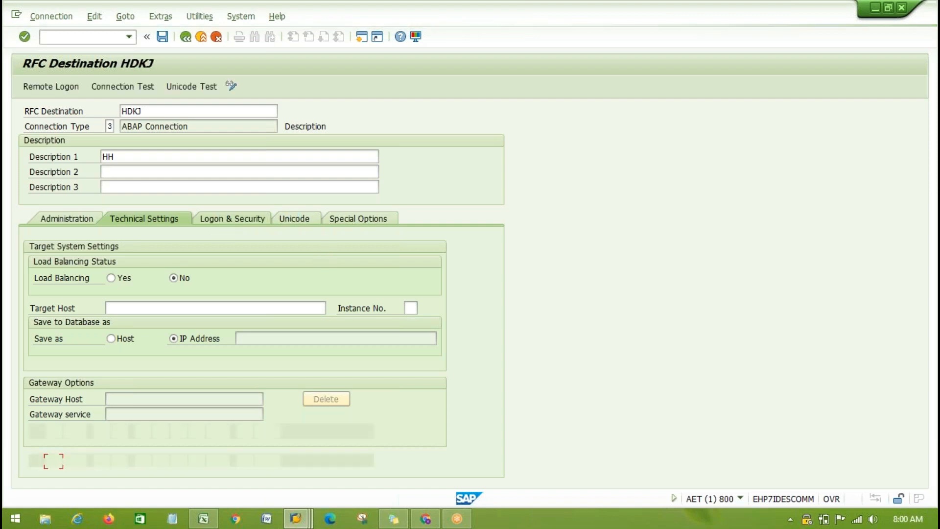
pyautogui.click(107, 263)
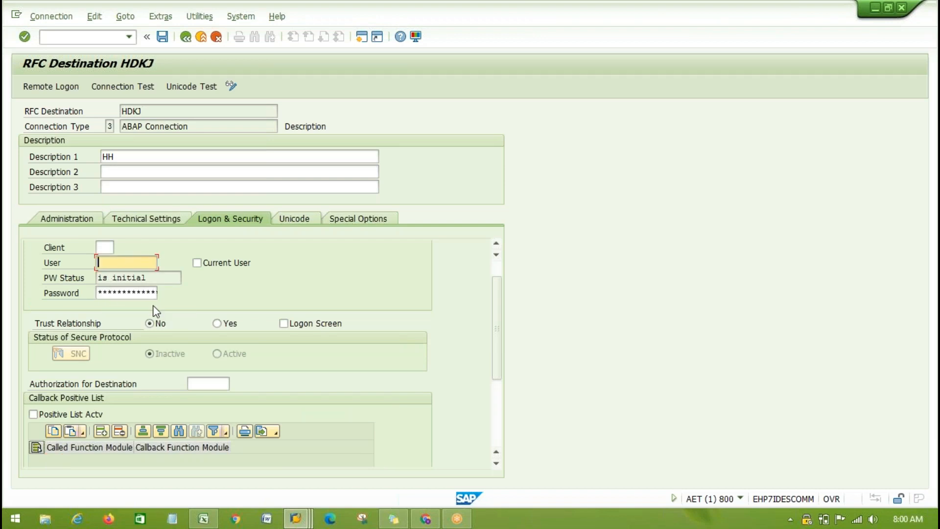
pyautogui.click(216, 37)
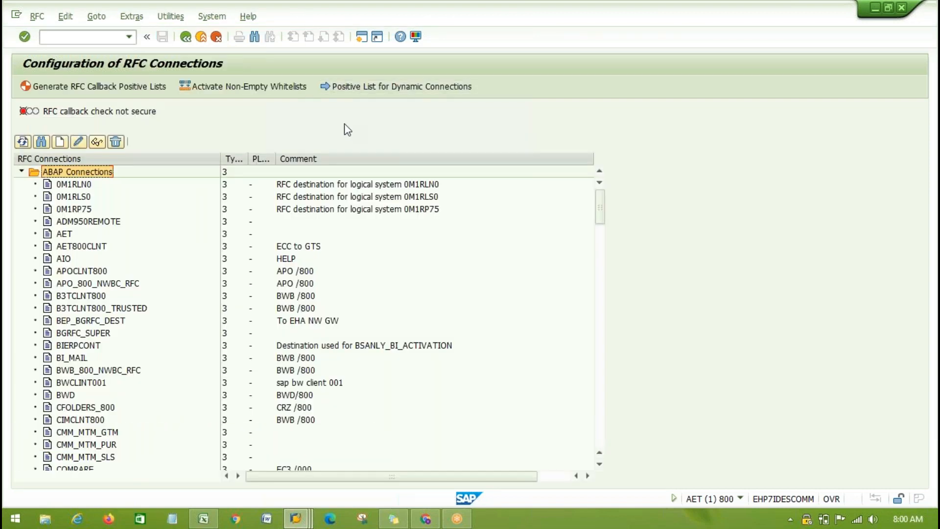
# - Open the existing ABAP connection T90CLNT200 and examine its target host, IP address and instance number
pyautogui.moveTo(599, 205); pyautogui.dragTo(612, 407)
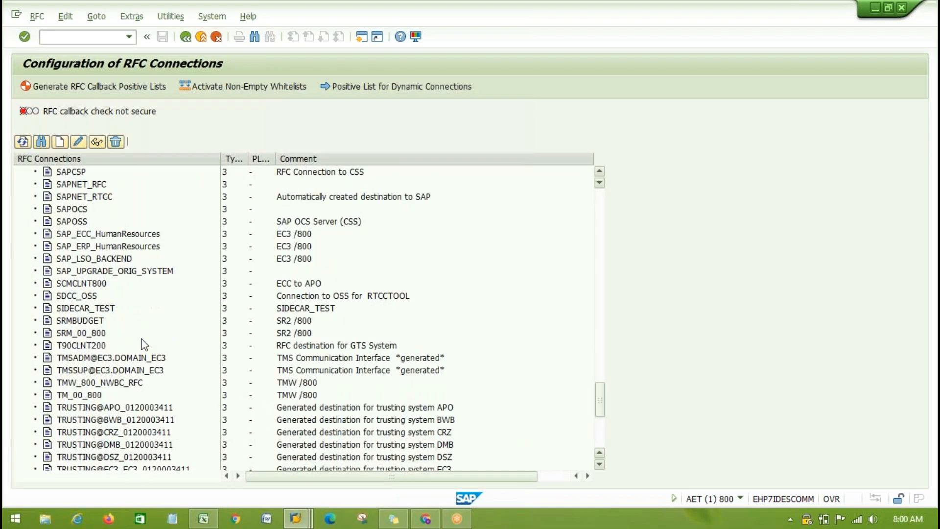
pyautogui.doubleClick(73, 345)
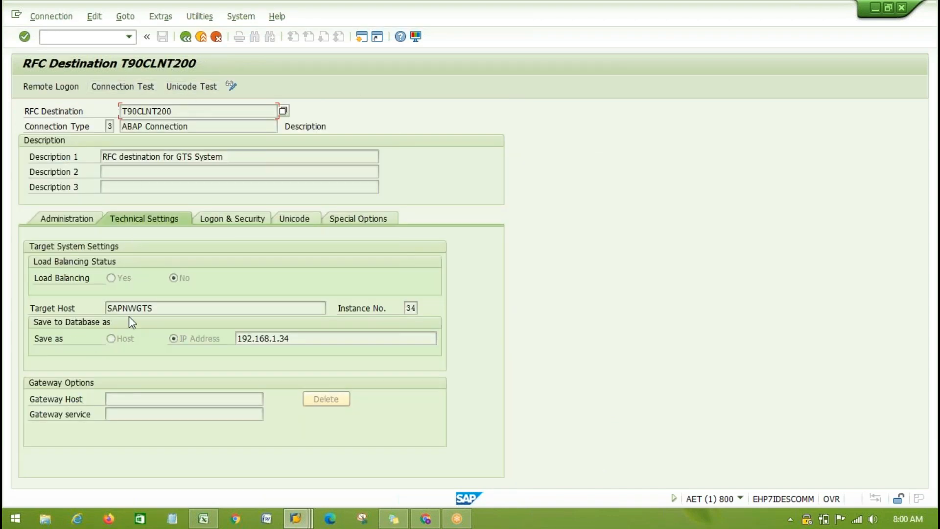
pyautogui.click(179, 308)
pyautogui.moveTo(258, 338); pyautogui.dragTo(341, 338)
pyautogui.click(410, 307)
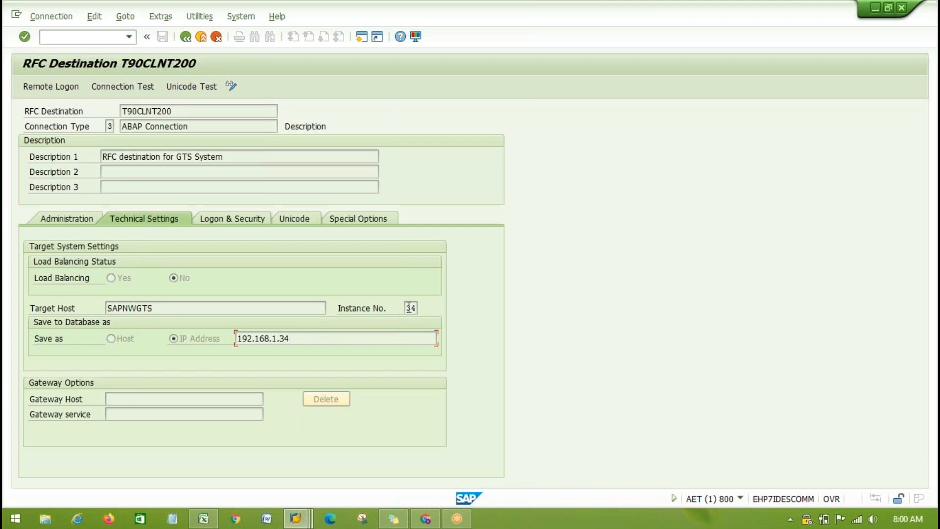
# - Check the user and password status in the destination's logon and security settings, run a connection test and return
pyautogui.click(234, 217)
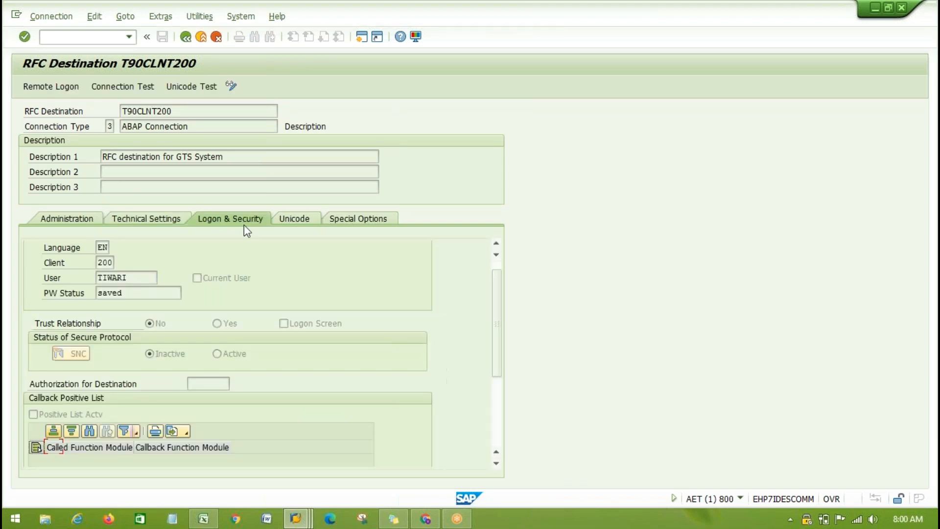
pyautogui.click(128, 277)
pyautogui.click(133, 294)
pyautogui.moveTo(125, 294); pyautogui.dragTo(103, 294)
pyautogui.click(102, 294)
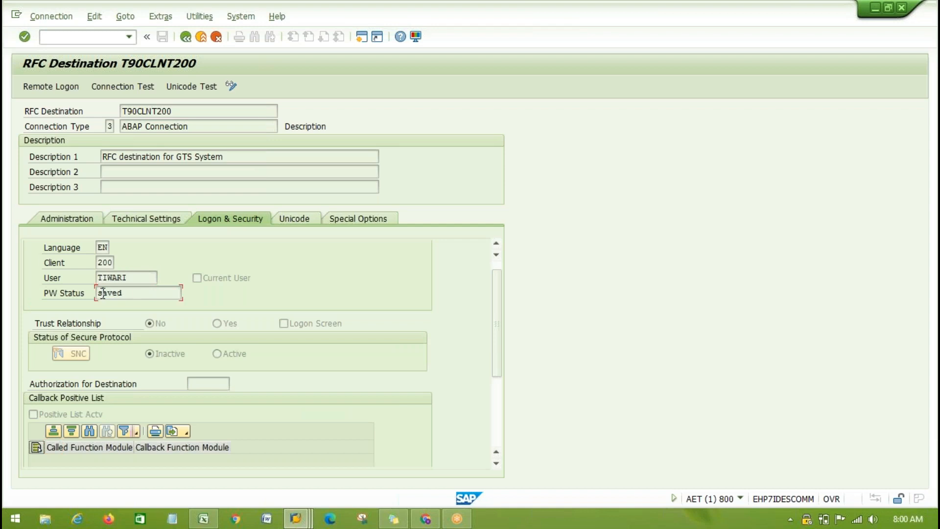
pyautogui.click(115, 89)
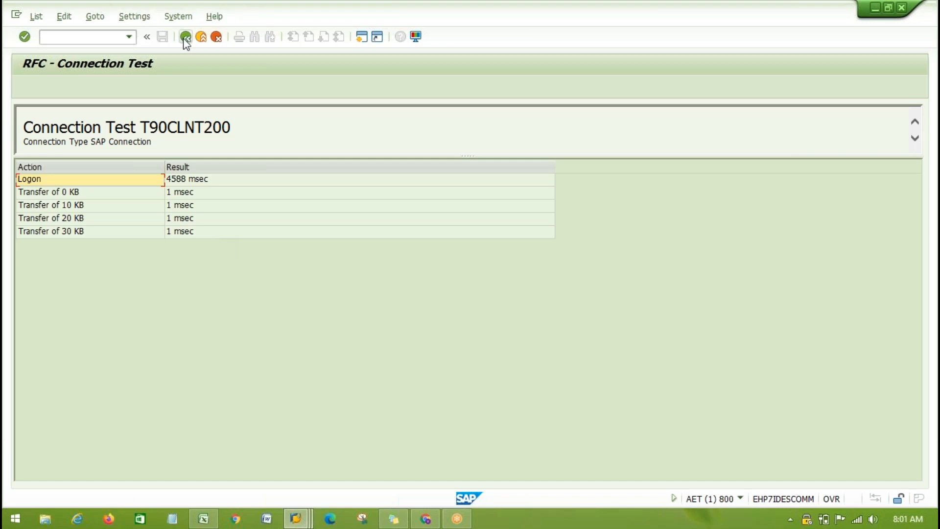
pyautogui.press('F3')
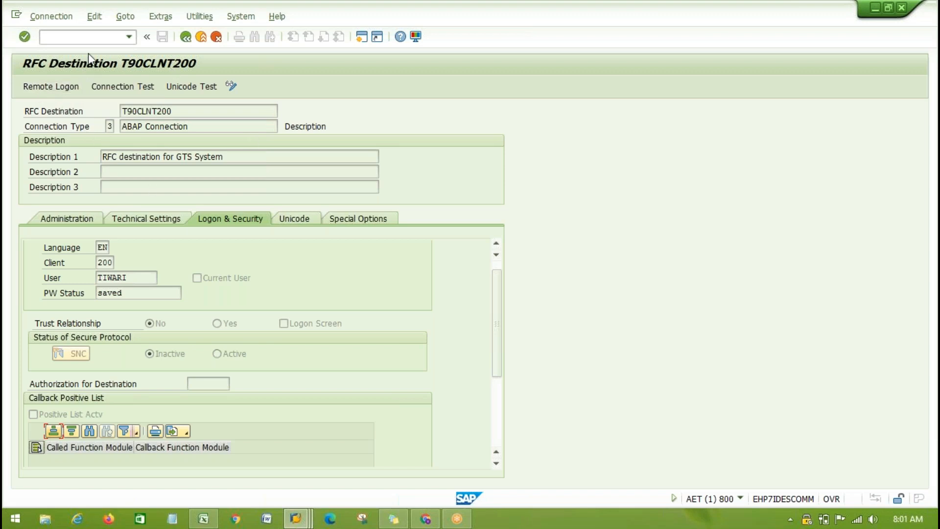
# - Log on remotely through T90CLNT200, start SAP Easy Access, check the session's system and client details, and return to the RFC destination
pyautogui.click(49, 89)
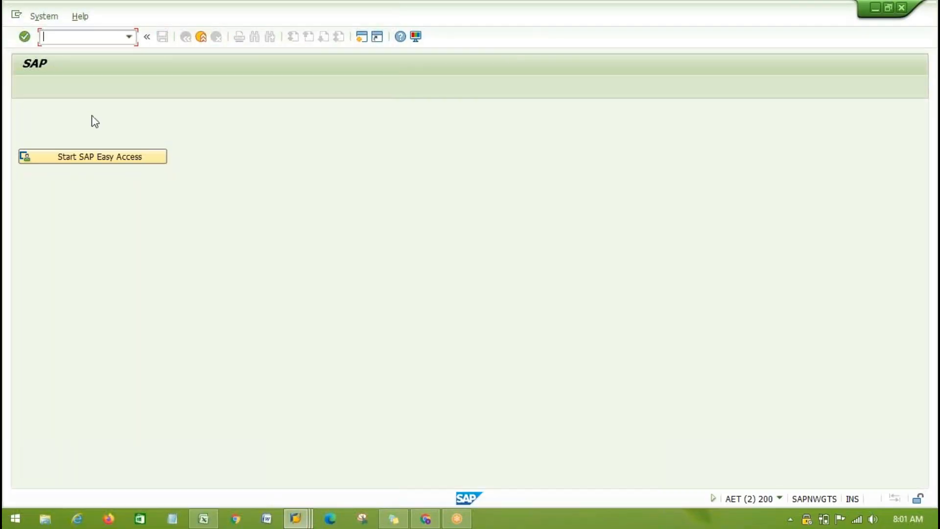
pyautogui.click(101, 156)
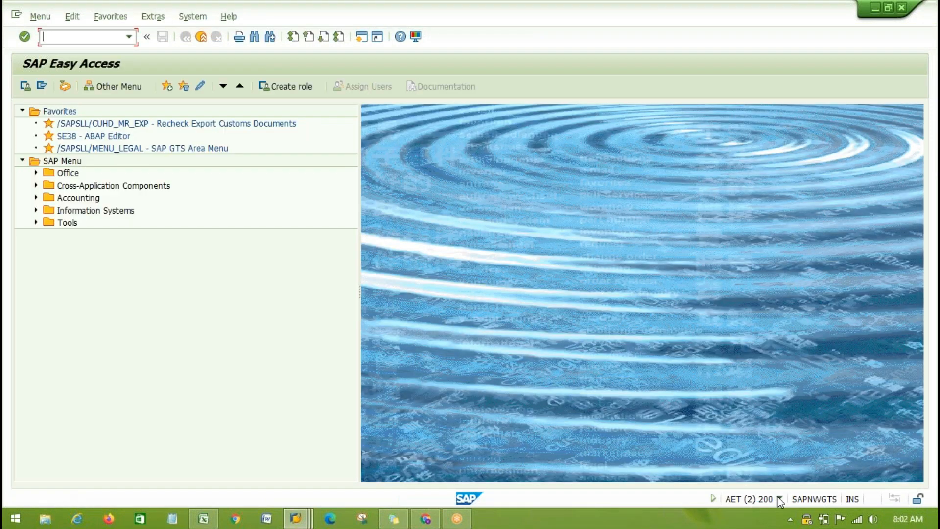
pyautogui.click(779, 498)
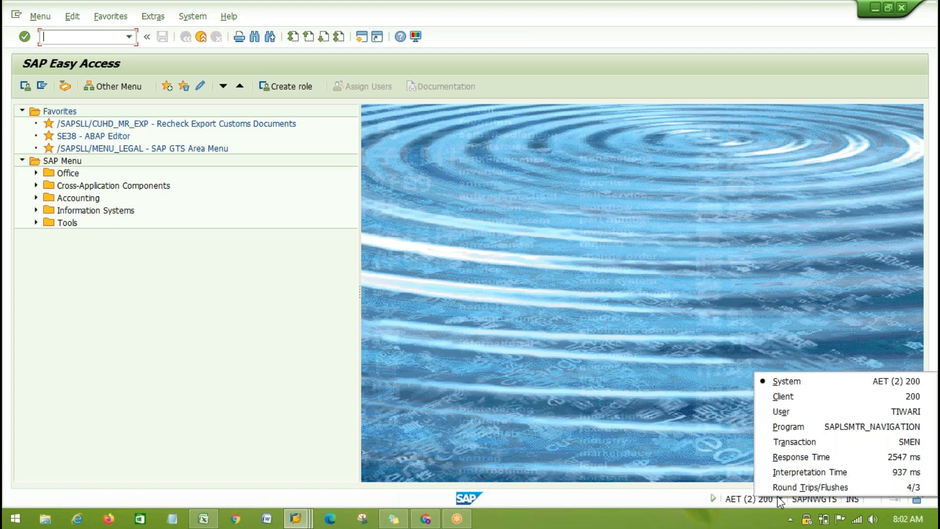
pyautogui.hotkey('alt', 'Tab')
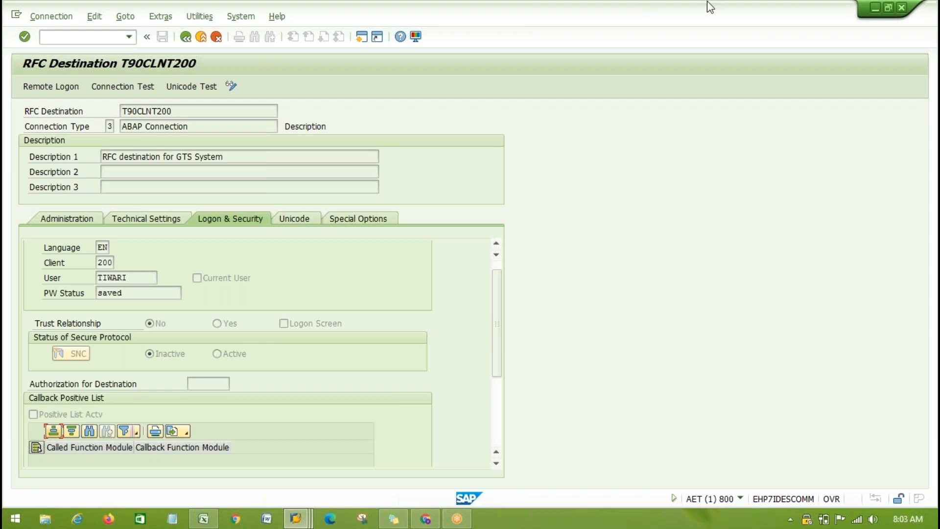
pyautogui.click(704, 23)
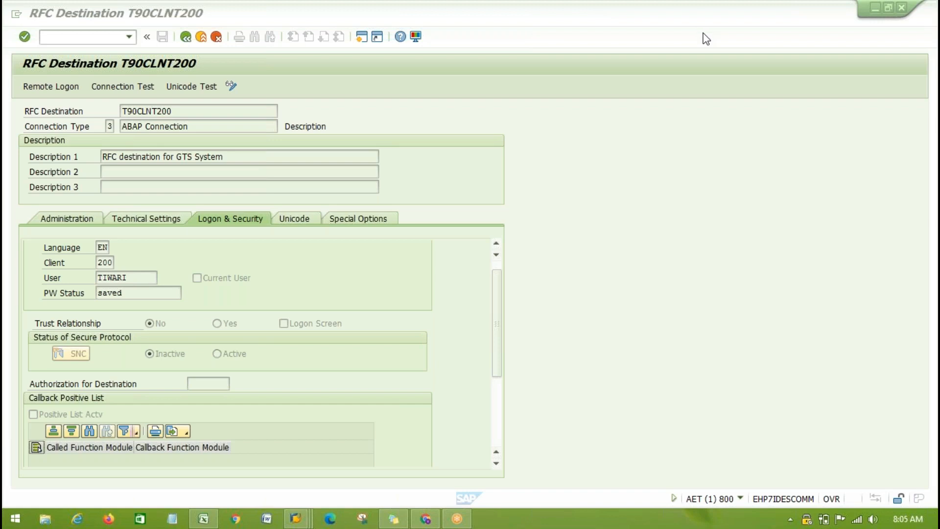
# - Leave destination T90CLNT200 and the RFC connections list, and return to the basic settings for the SAP GTS system connection
pyautogui.click(190, 39)
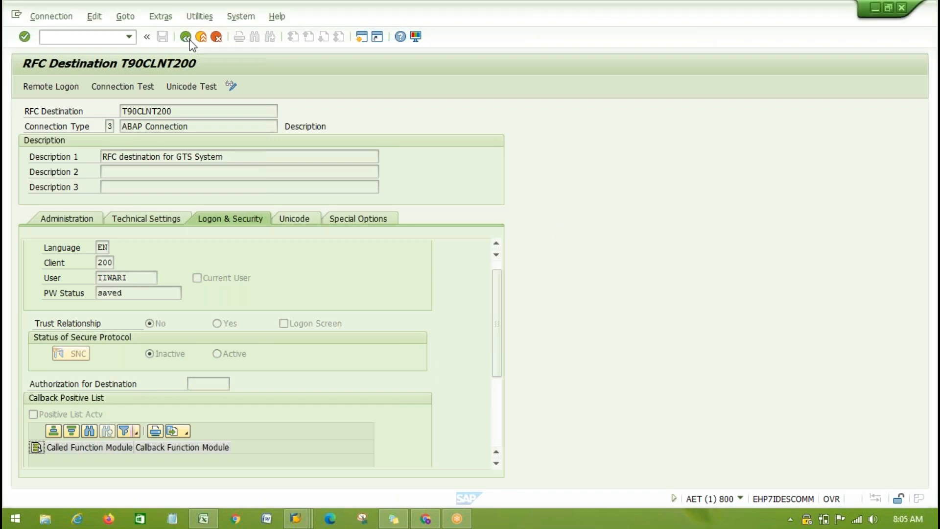
pyautogui.click(184, 40)
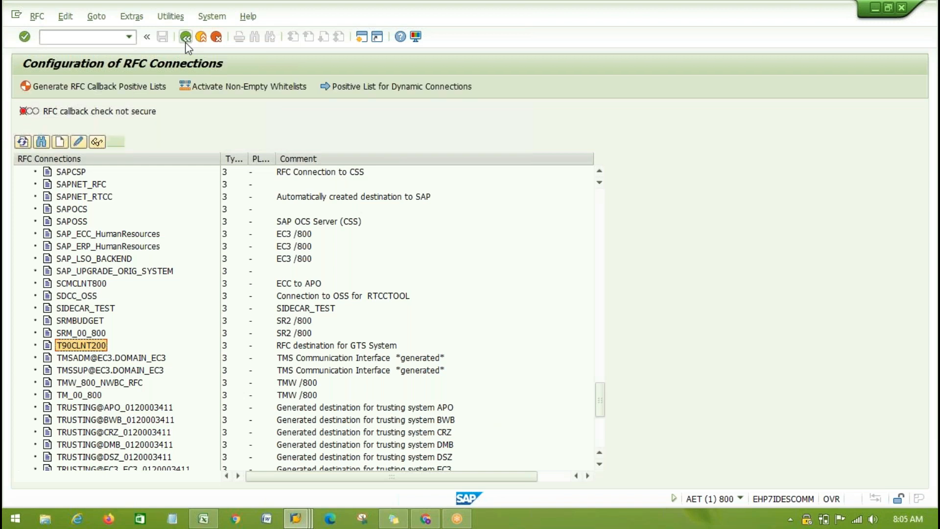
pyautogui.click(185, 41)
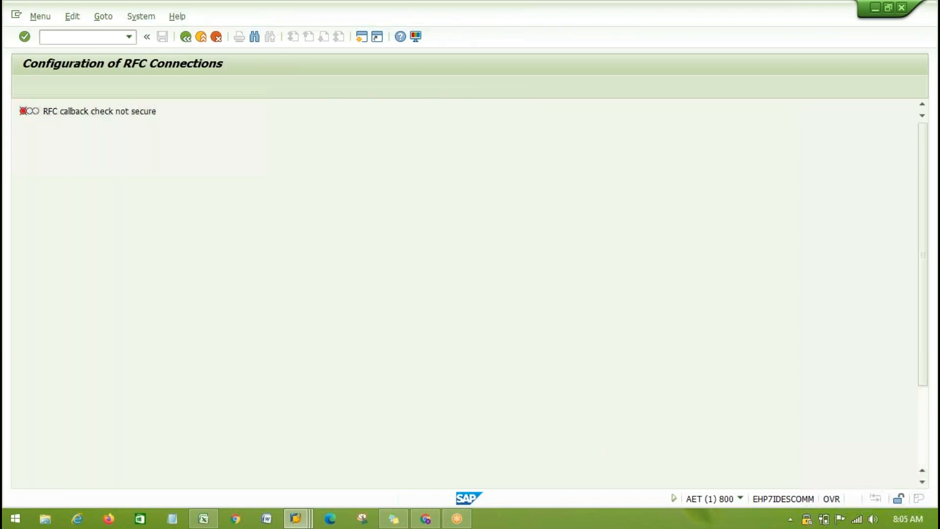
pyautogui.moveTo(29, 264); pyautogui.dragTo(203, 265)
pyautogui.click(203, 264)
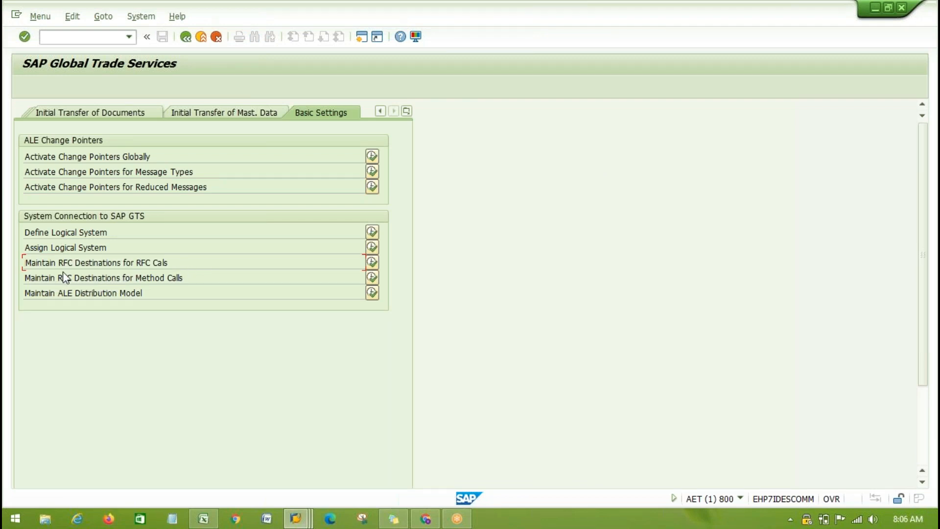
pyautogui.moveTo(44, 265); pyautogui.dragTo(195, 272)
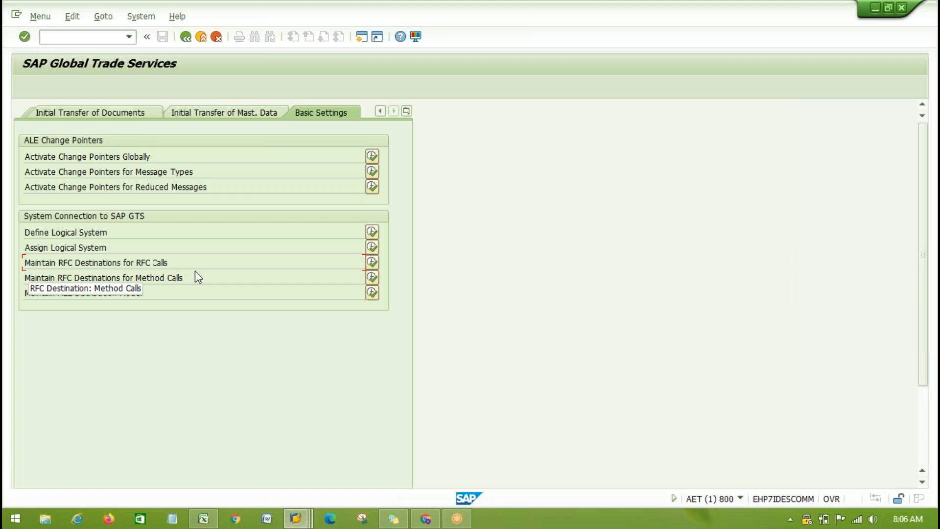
# - Switch to the Excel workbook and compare the system and client entries in row 22 with those in row 26
pyautogui.click(203, 519)
pyautogui.click(538, 379)
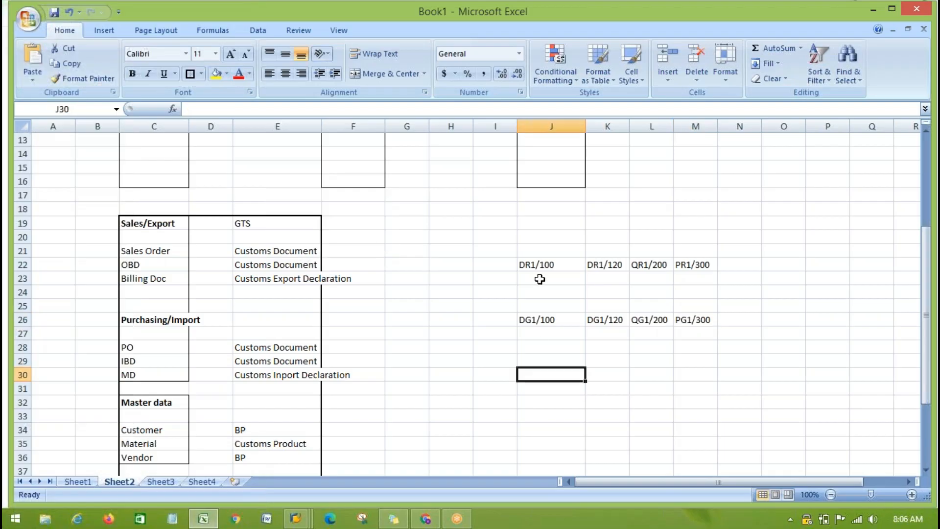
pyautogui.click(530, 270)
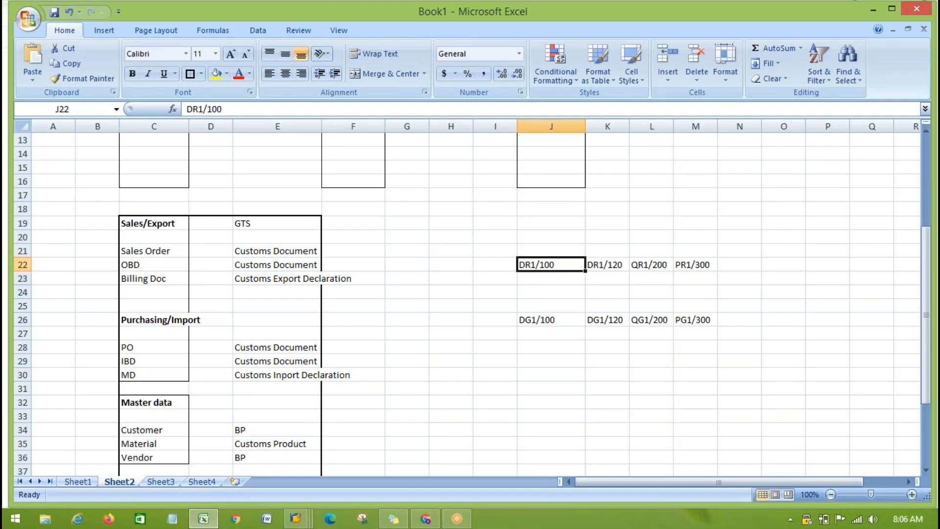
pyautogui.click(539, 321)
pyautogui.click(610, 319)
pyautogui.click(647, 322)
pyautogui.click(693, 320)
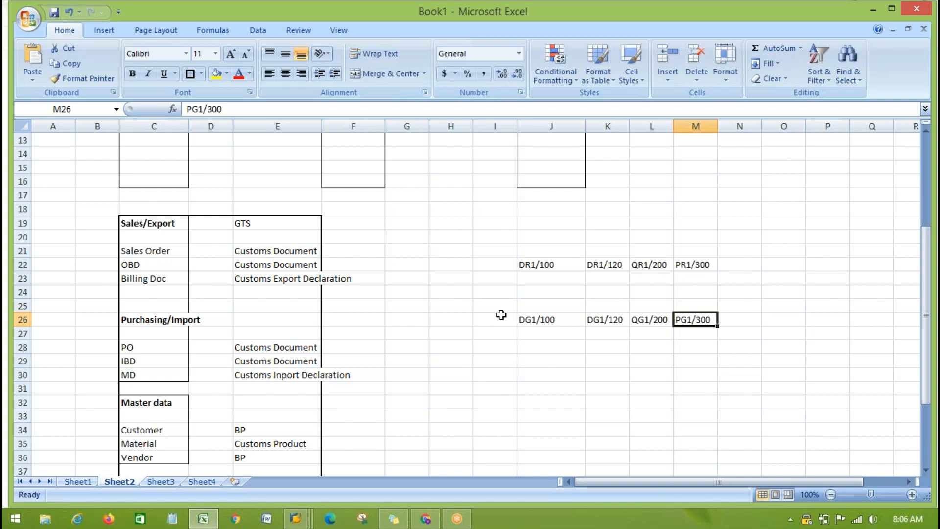
pyautogui.click(531, 263)
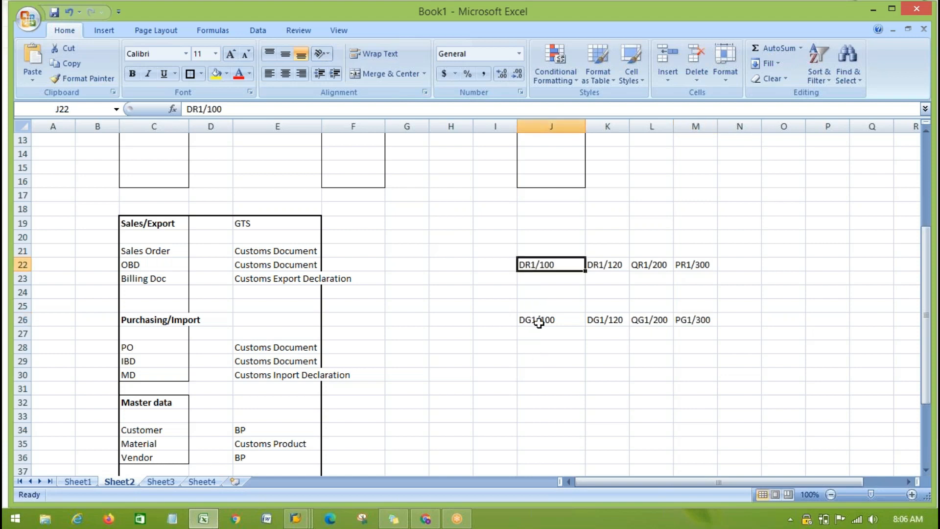
pyautogui.click(540, 320)
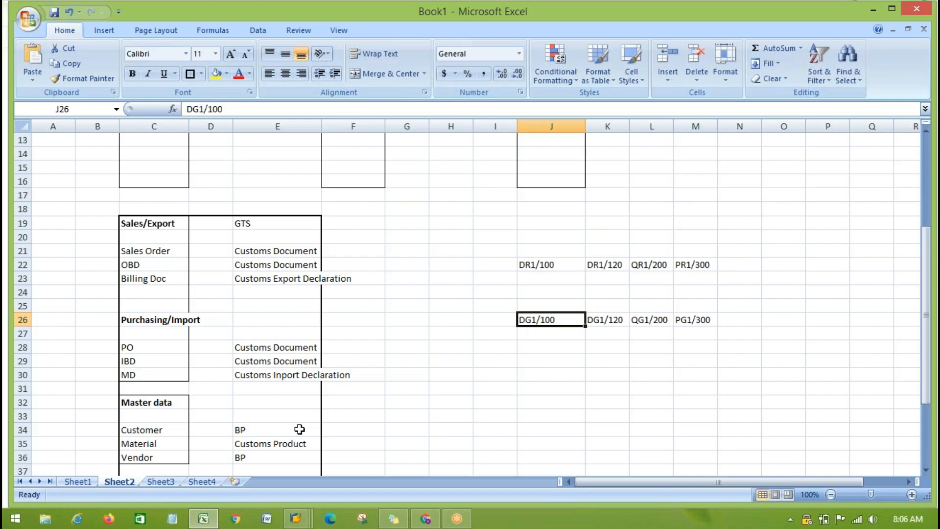
# - Return to SAP and start maintaining the RFC destinations for method calls
pyautogui.hotkey('alt', 'Tab')
pyautogui.moveTo(27, 286); pyautogui.dragTo(246, 289)
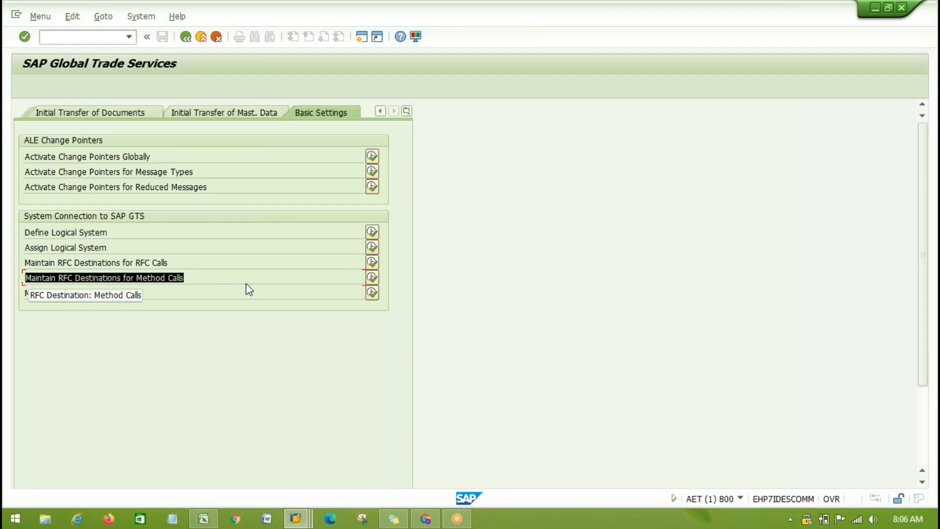
pyautogui.hotkey('ctrl', 'c')
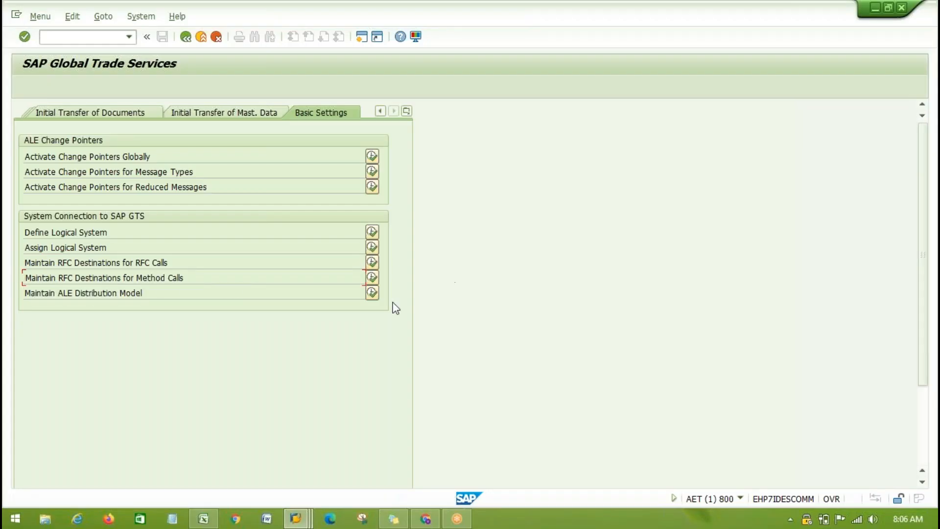
pyautogui.click(371, 278)
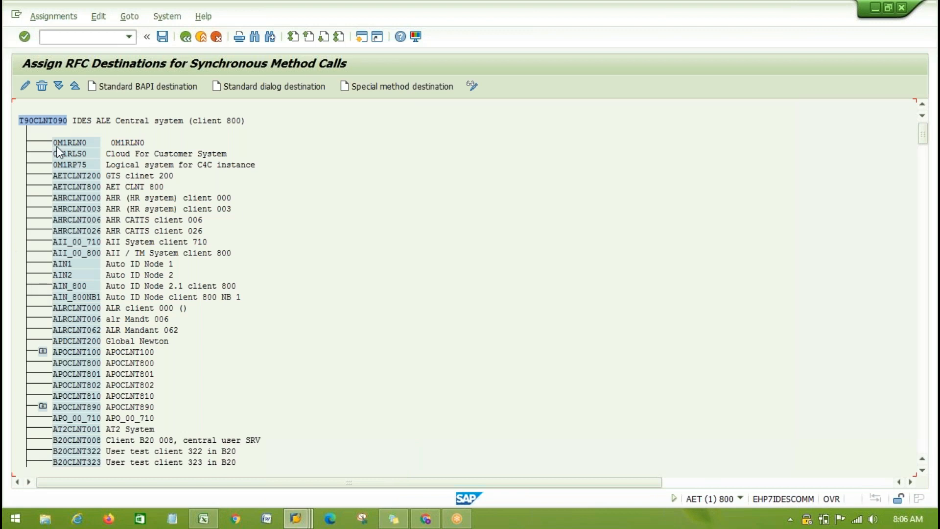
# - Locate the GTS logical system T90CLNT200 under T90CLNT090 and expand it down to its standard RFC destination for BAPI calls
pyautogui.moveTo(16, 122); pyautogui.dragTo(74, 127)
pyautogui.hotkey('ctrl', 'c')
pyautogui.moveTo(923, 135); pyautogui.dragTo(923, 425)
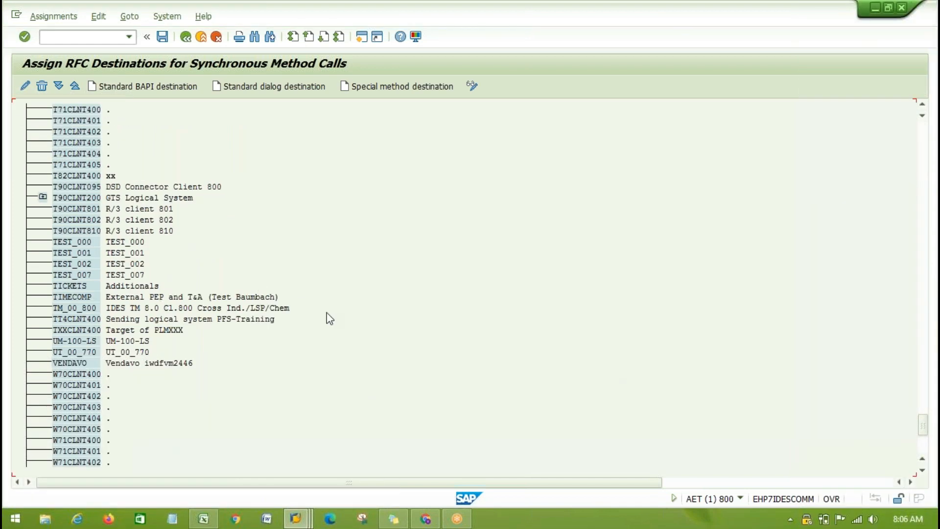
pyautogui.scroll(1, 263, 299)
pyautogui.click(58, 209)
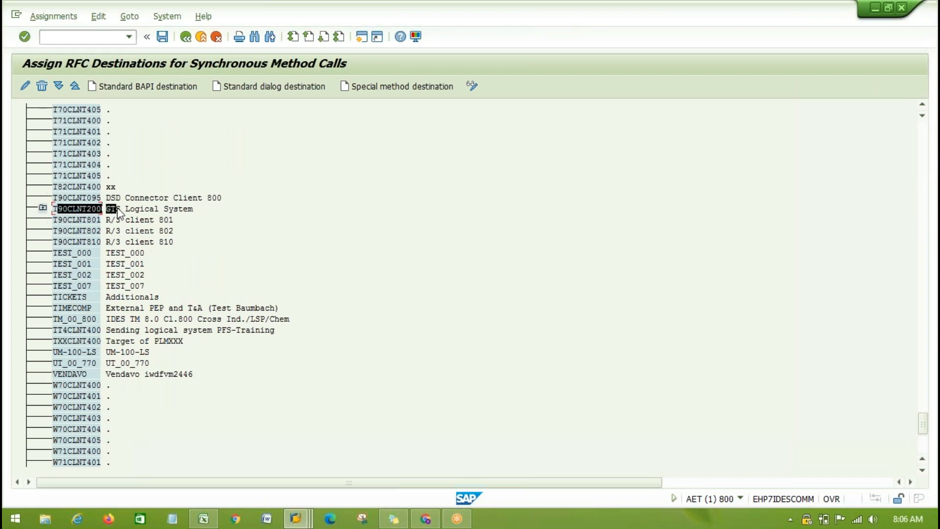
pyautogui.click(42, 209)
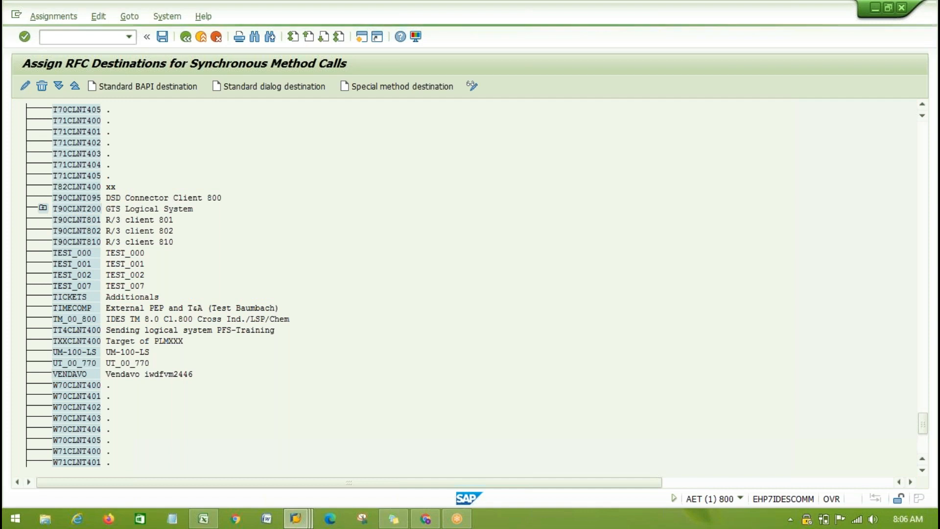
pyautogui.click(58, 232)
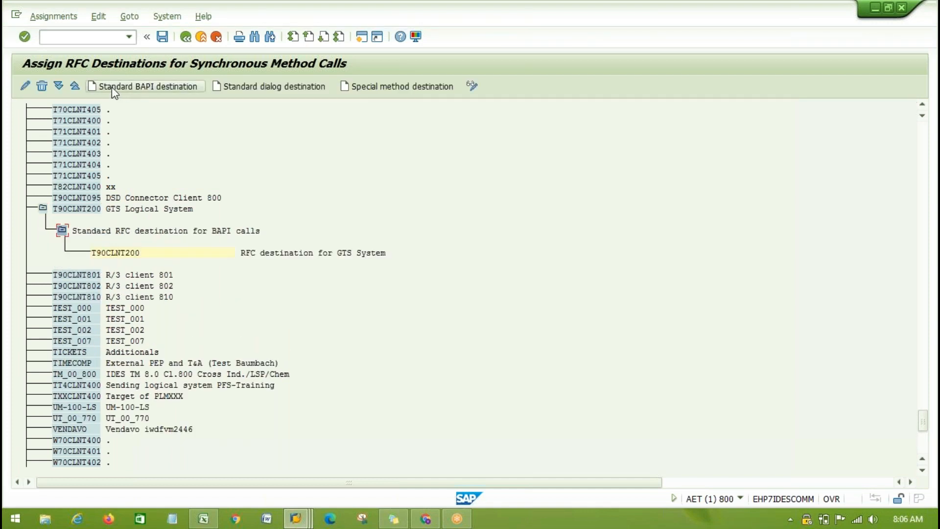
# - Start a standard BAPI destination for logical system T71CLNT402 and enter T90CLNT200 as its RFC destination
pyautogui.moveTo(58, 143); pyautogui.dragTo(115, 143)
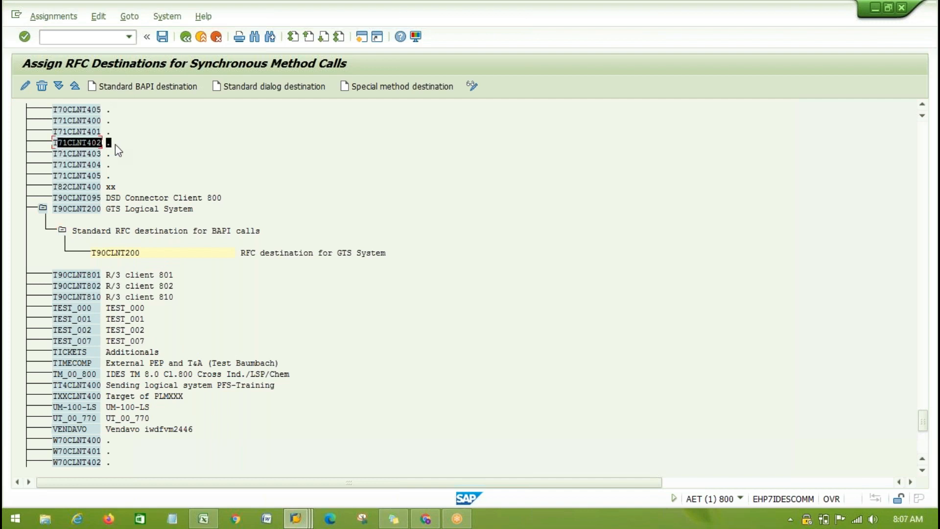
pyautogui.moveTo(55, 143); pyautogui.dragTo(83, 141)
pyautogui.click(100, 144)
pyautogui.click(67, 142)
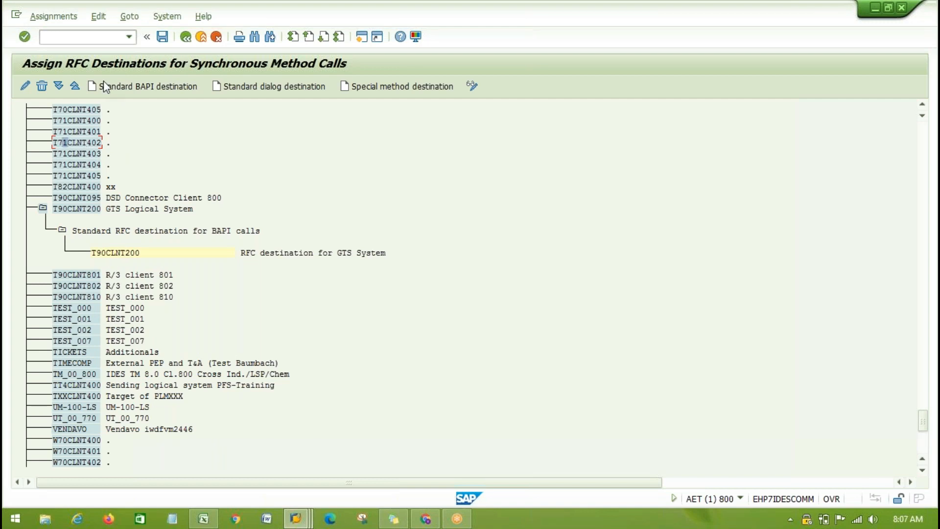
pyautogui.click(128, 85)
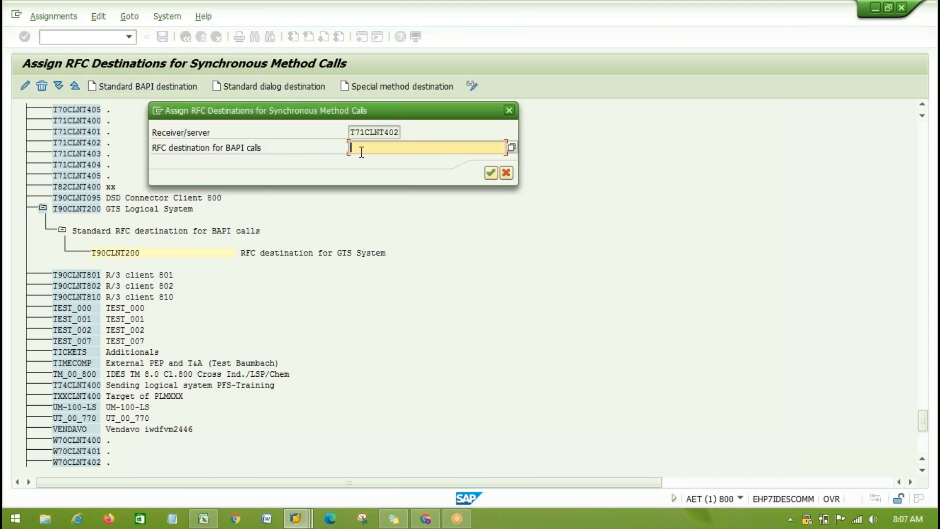
pyautogui.moveTo(153, 147); pyautogui.dragTo(278, 150)
pyautogui.write('T90CLNT200')
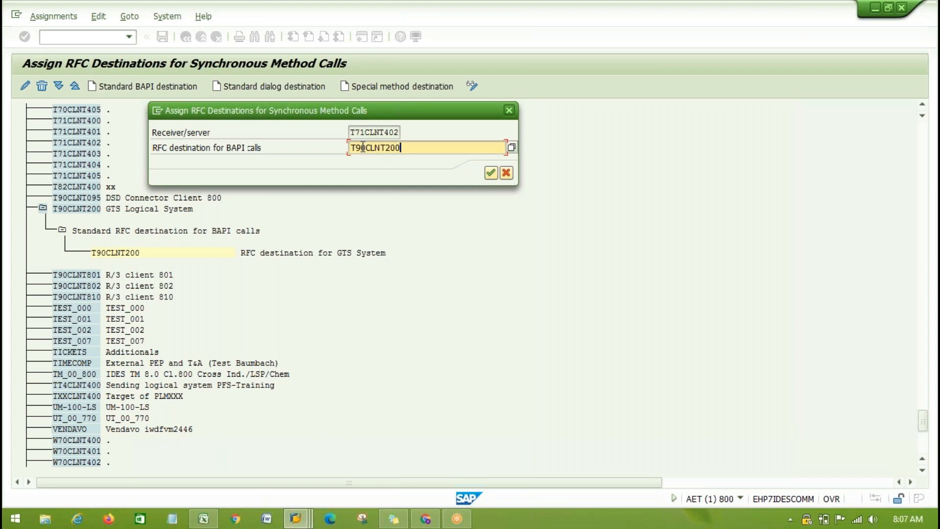
pyautogui.press('Tab')
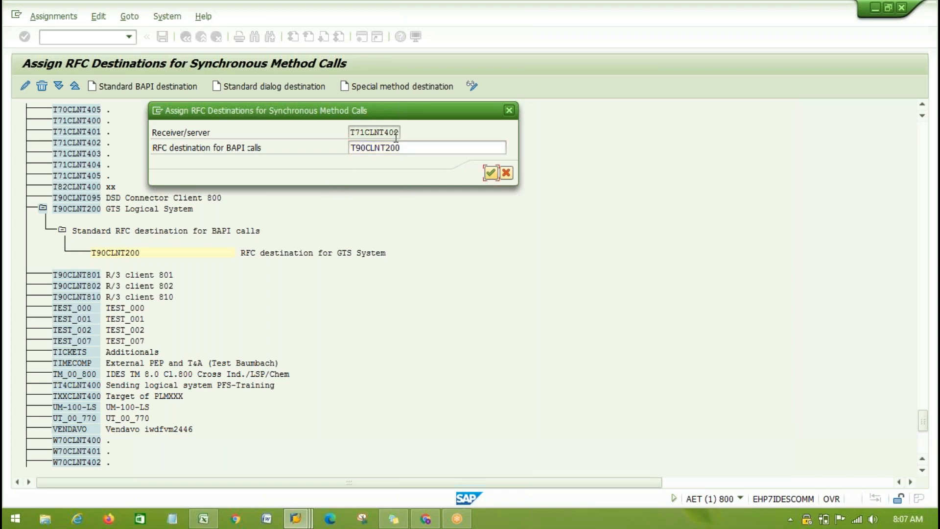
# - Review the receiver and the RFC destination for BAPI calls in the new assignment, and close it without assigning
pyautogui.click(409, 147)
pyautogui.moveTo(409, 146); pyautogui.dragTo(342, 143)
pyautogui.hotkey('ctrl', 'c')
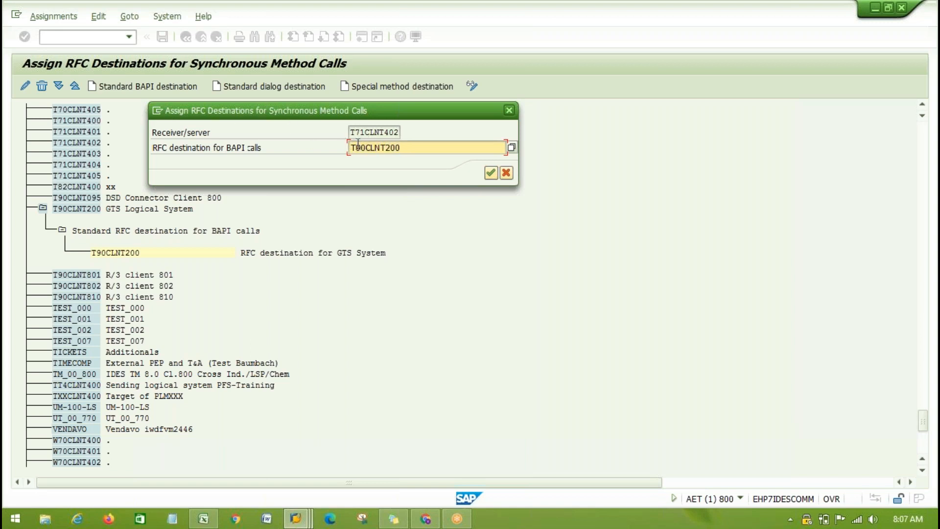
pyautogui.moveTo(349, 132); pyautogui.dragTo(403, 131)
pyautogui.click(164, 135)
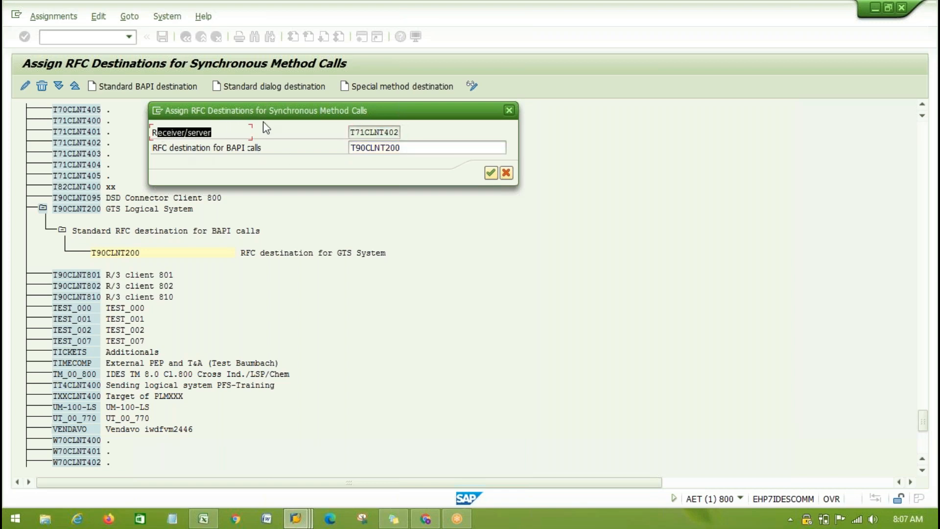
pyautogui.click(359, 147)
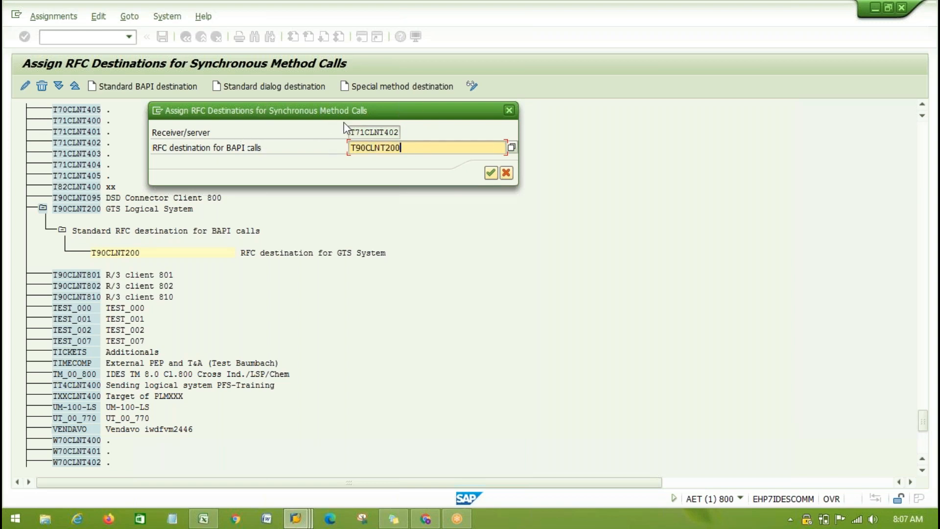
pyautogui.moveTo(354, 153); pyautogui.dragTo(414, 152)
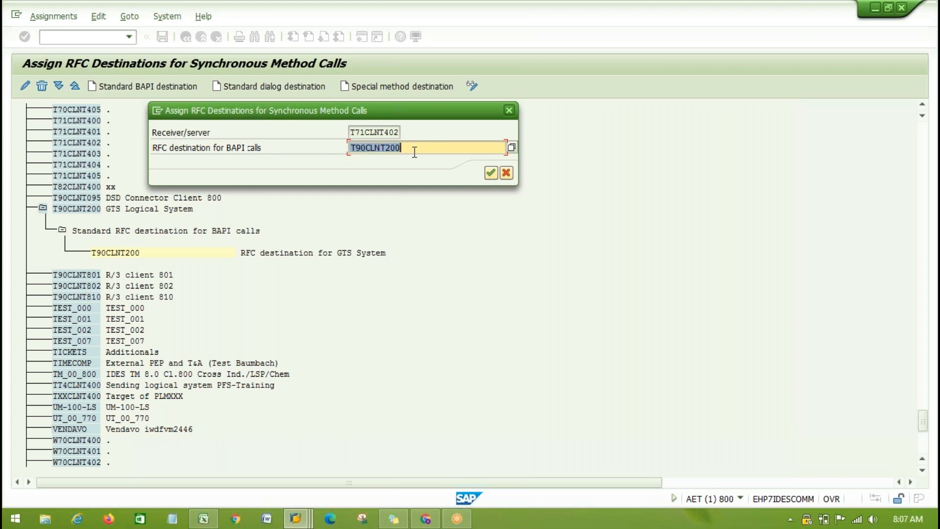
pyautogui.click(414, 153)
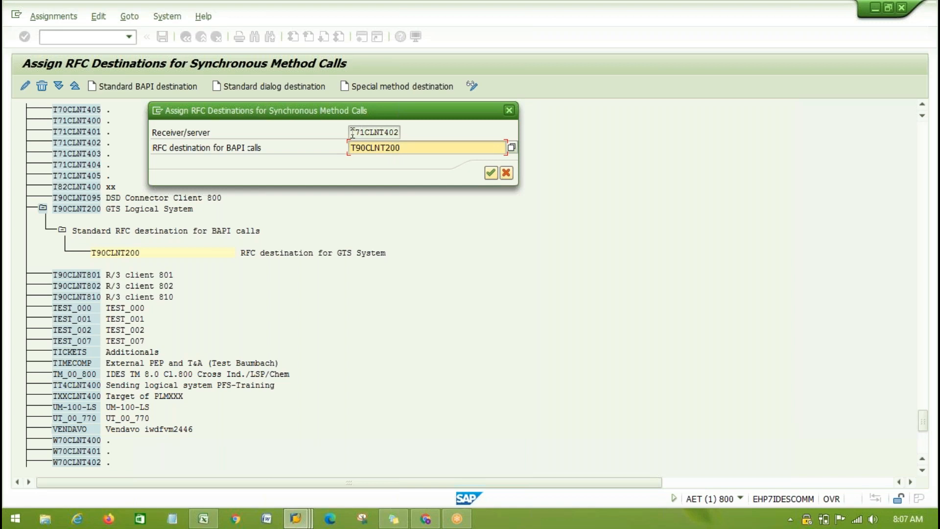
pyautogui.moveTo(350, 133); pyautogui.dragTo(407, 127)
pyautogui.click(336, 292)
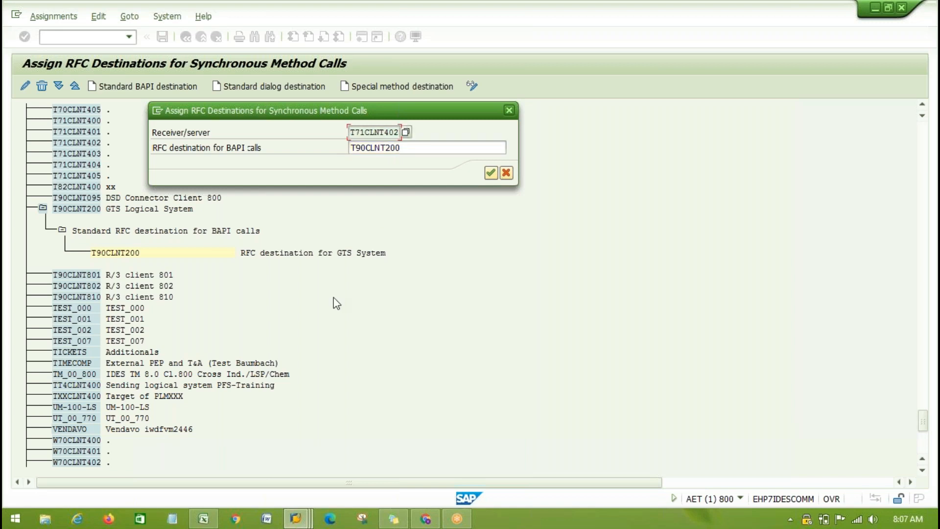
pyautogui.click(509, 110)
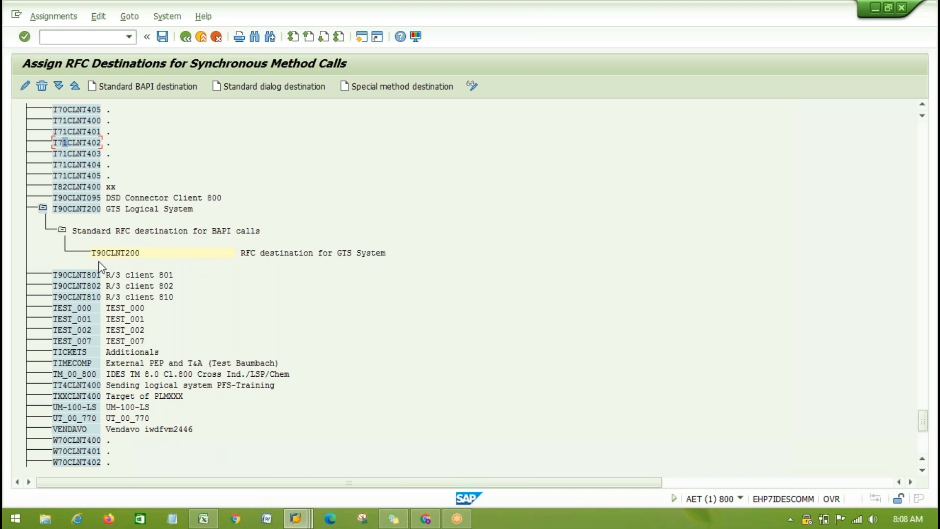
# - Open the existing BAPI destination assignment of the GTS logical system, check its receiver and RFC destination, and close it
pyautogui.click(114, 252)
pyautogui.doubleClick(116, 255)
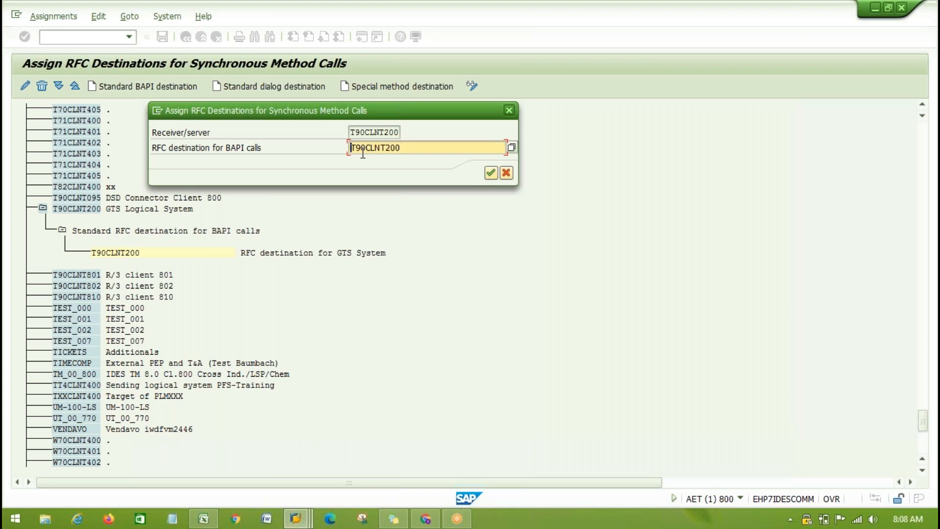
pyautogui.click(510, 111)
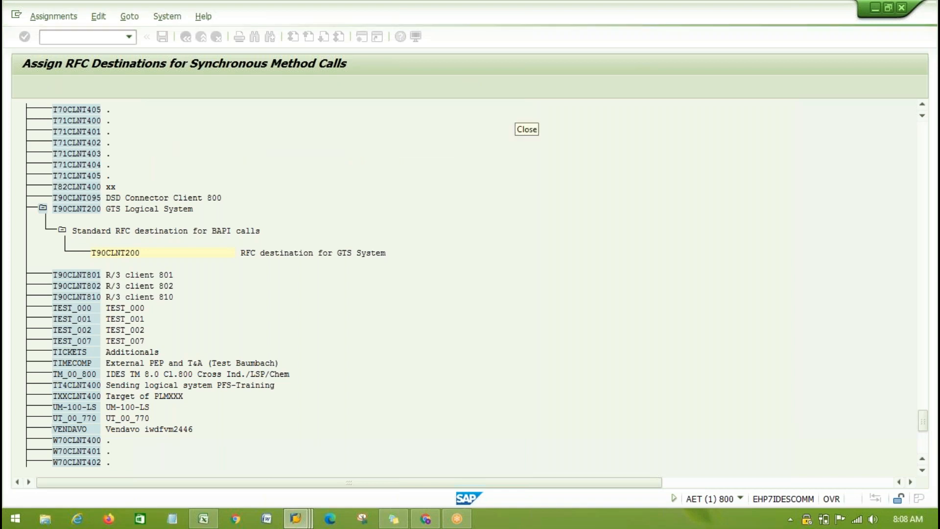